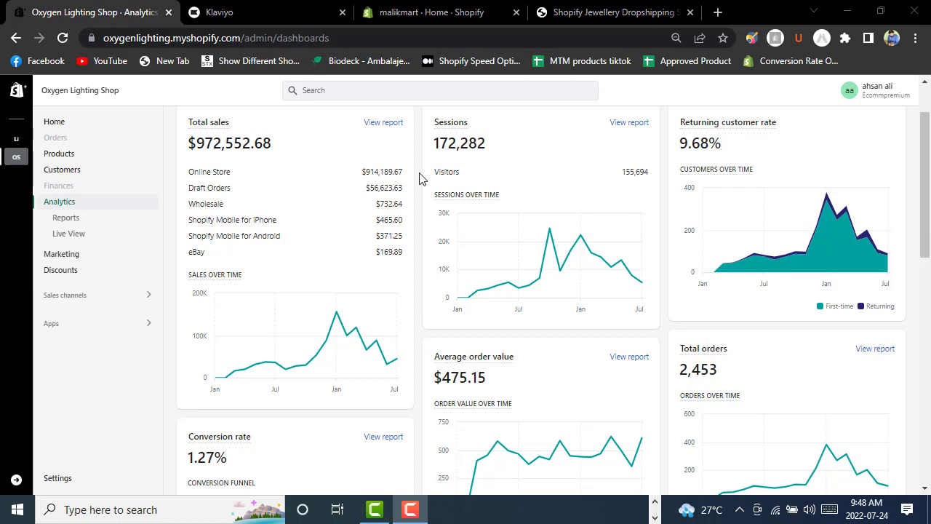
# Scroll through the Shopify sales analytics, then switch to Klaviyo's Shopify integration page.
pyautogui.scroll(1, 419, 178)
pyautogui.scroll(-3, 419, 178)
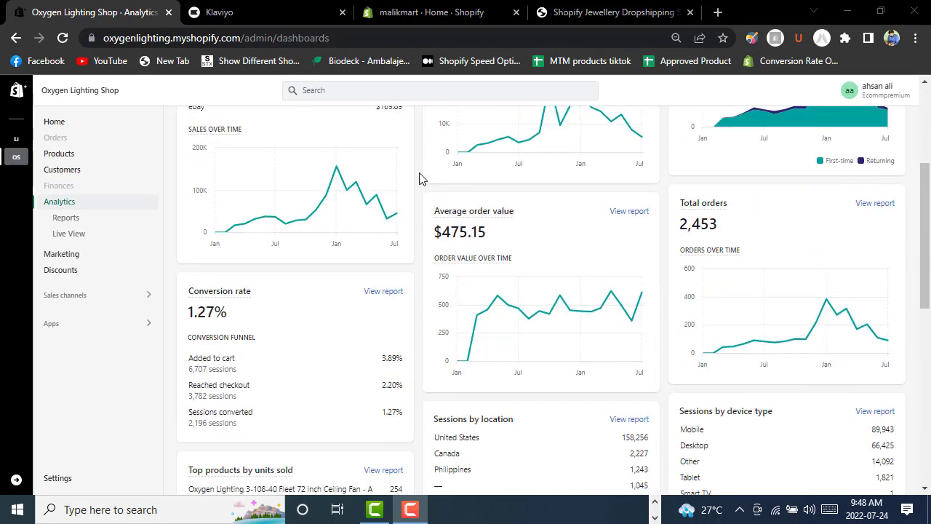
pyautogui.scroll(3, 419, 178)
pyautogui.click(269, 12)
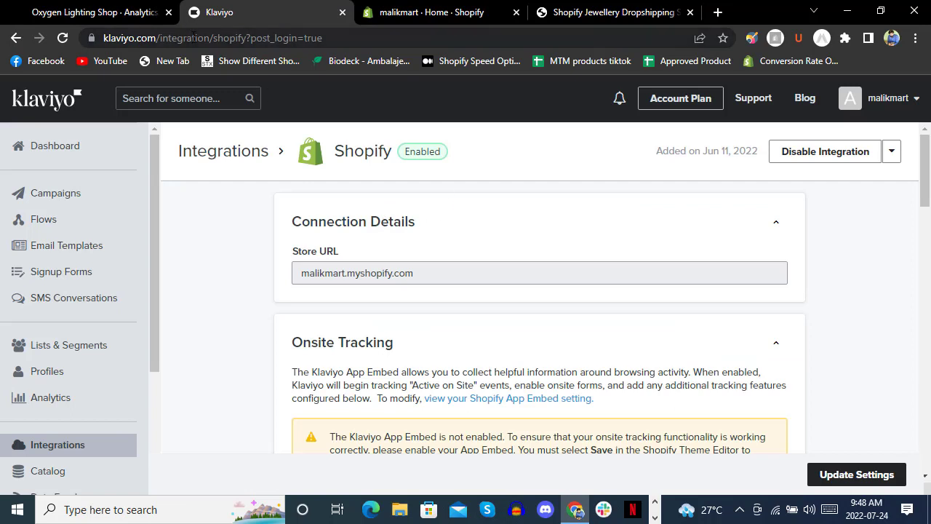
pyautogui.click(611, 12)
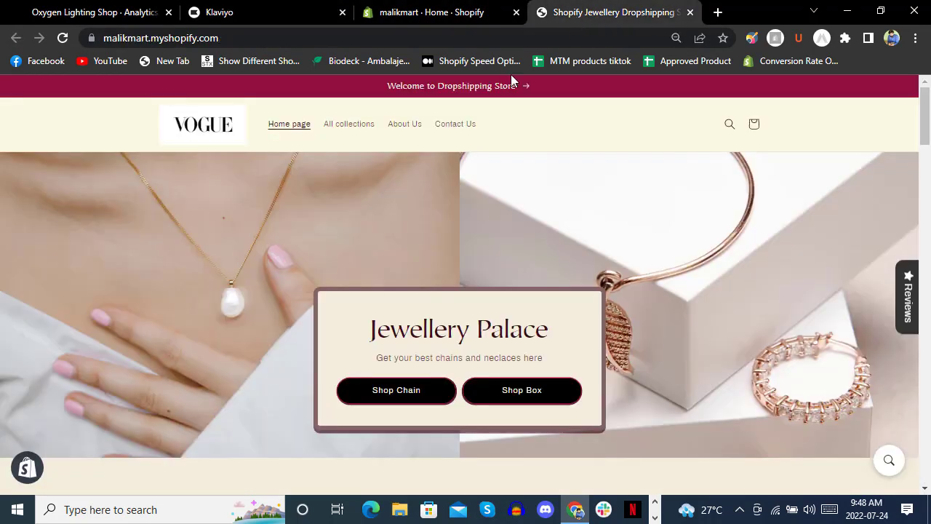
pyautogui.scroll(-5, 451, 211)
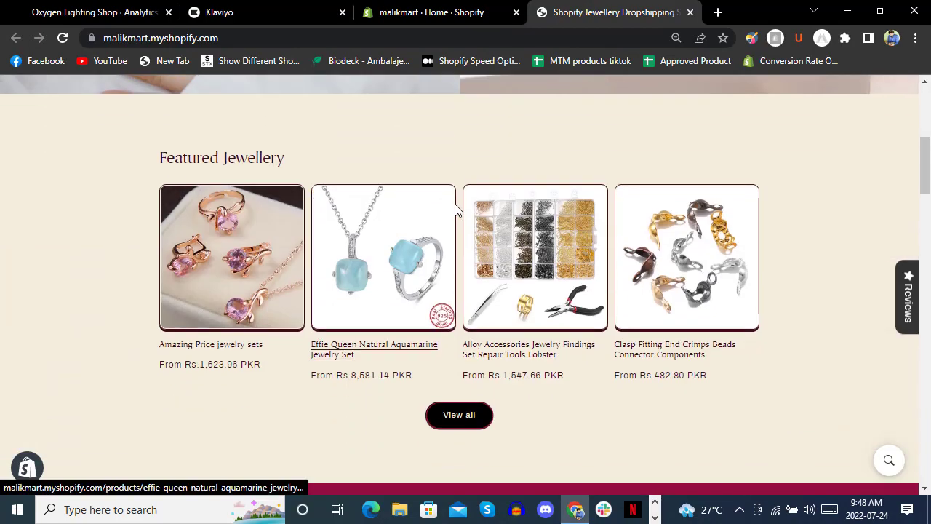
pyautogui.scroll(-8, 461, 178)
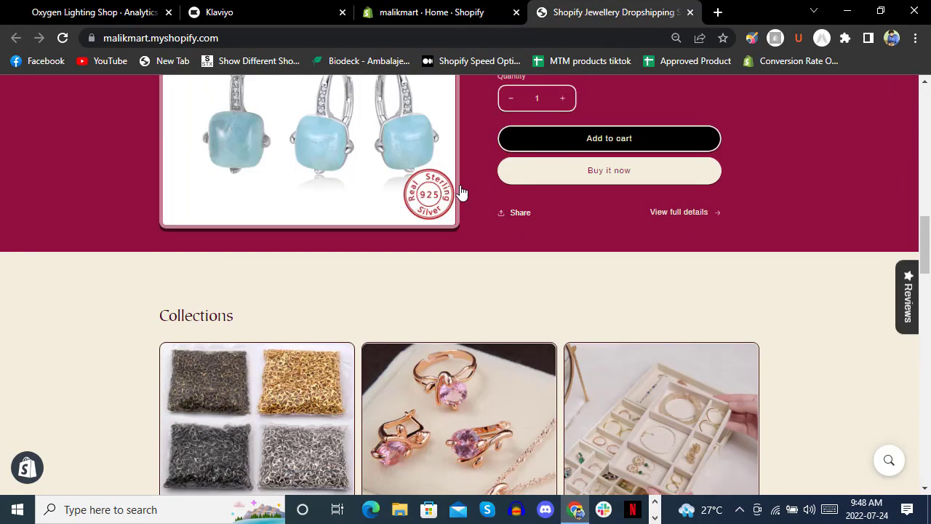
pyautogui.scroll(13, 461, 192)
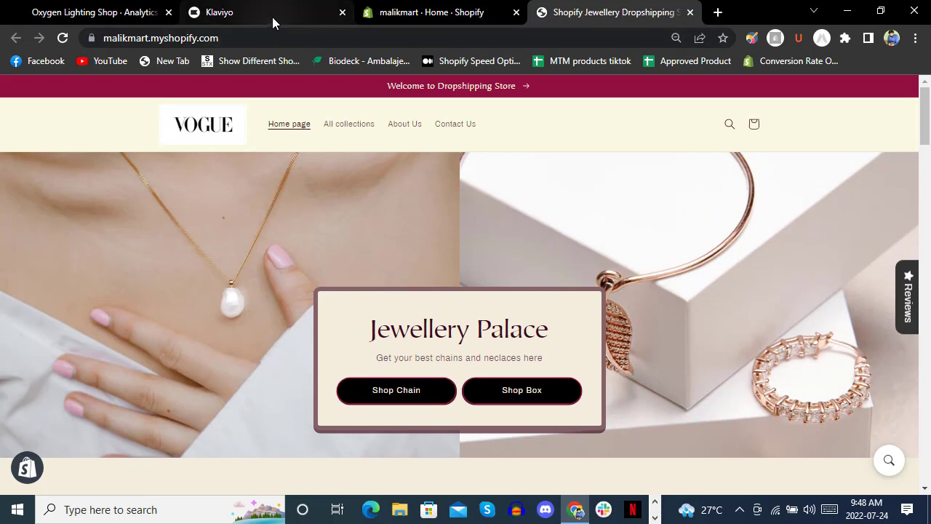
pyautogui.click(273, 14)
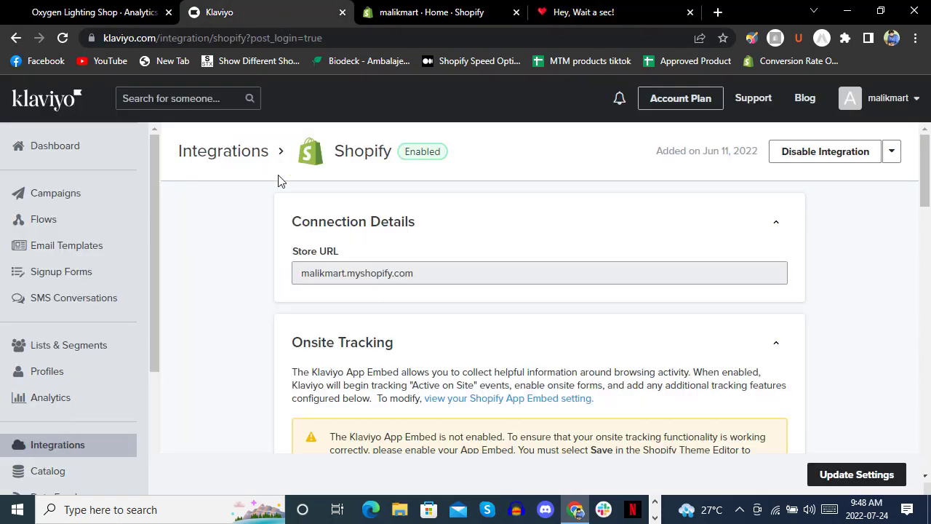
# Go from the Klaviyo dashboard to the billing page showing the free $0/month plan.
pyautogui.click(58, 149)
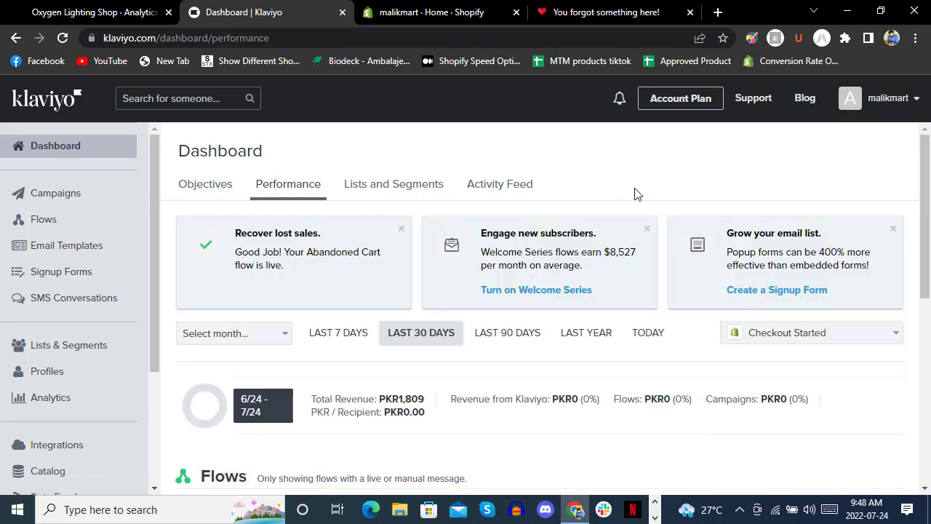
pyautogui.click(663, 108)
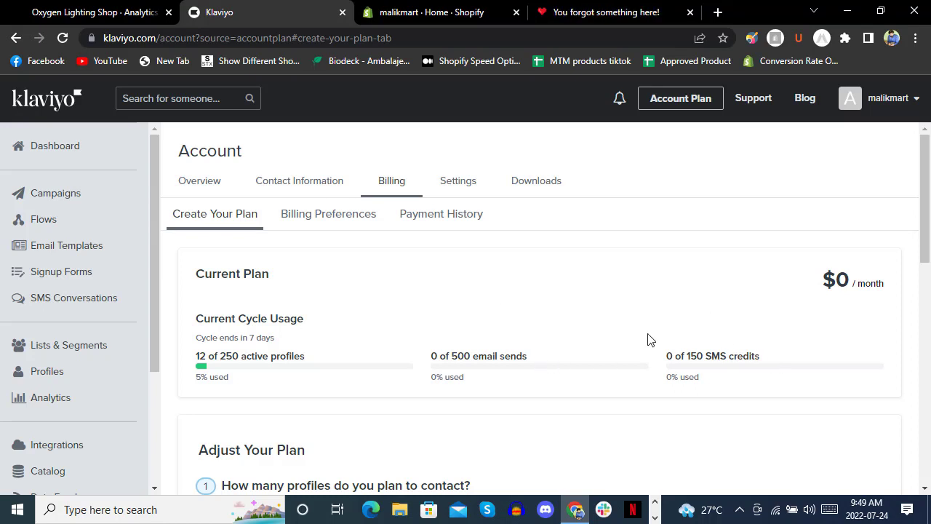
# Compare the suggested plan cards and list all email plans, showing 0 of 500 sends used.
pyautogui.scroll(-3, 389, 269)
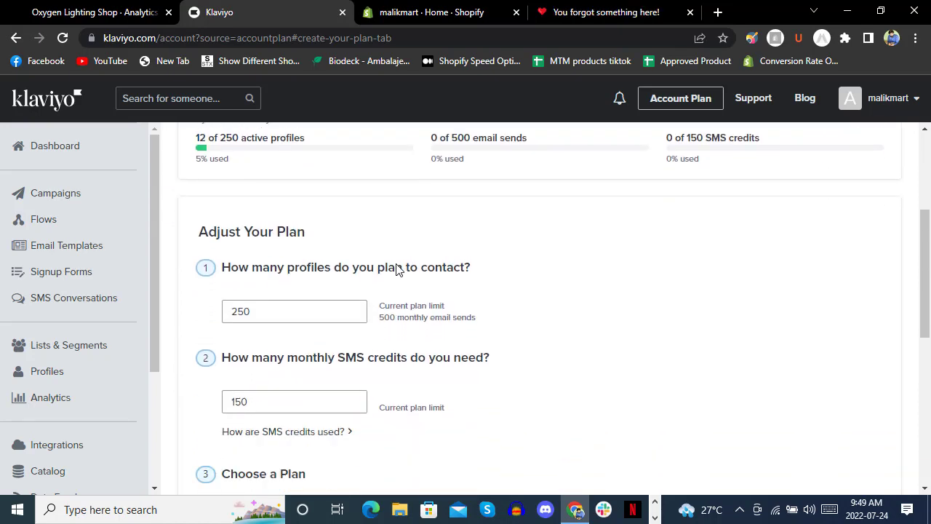
pyautogui.scroll(3, 396, 268)
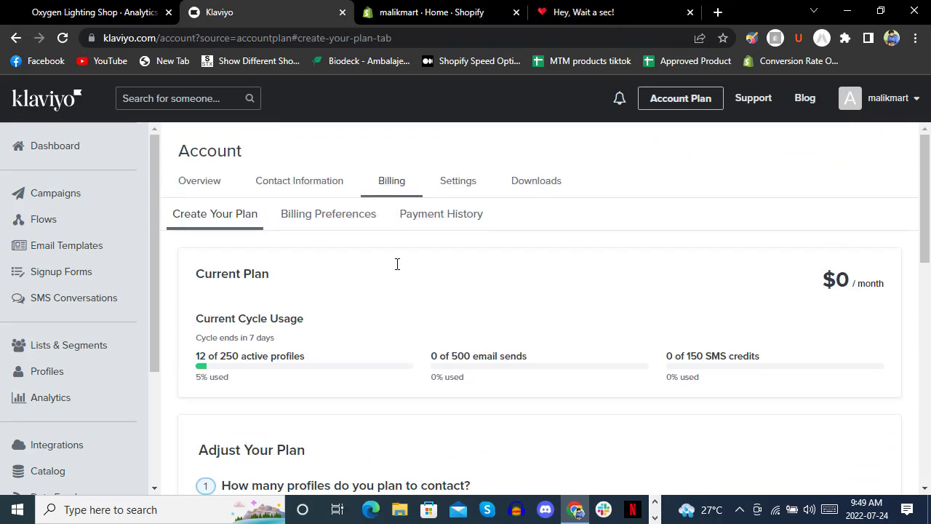
pyautogui.scroll(-6, 397, 266)
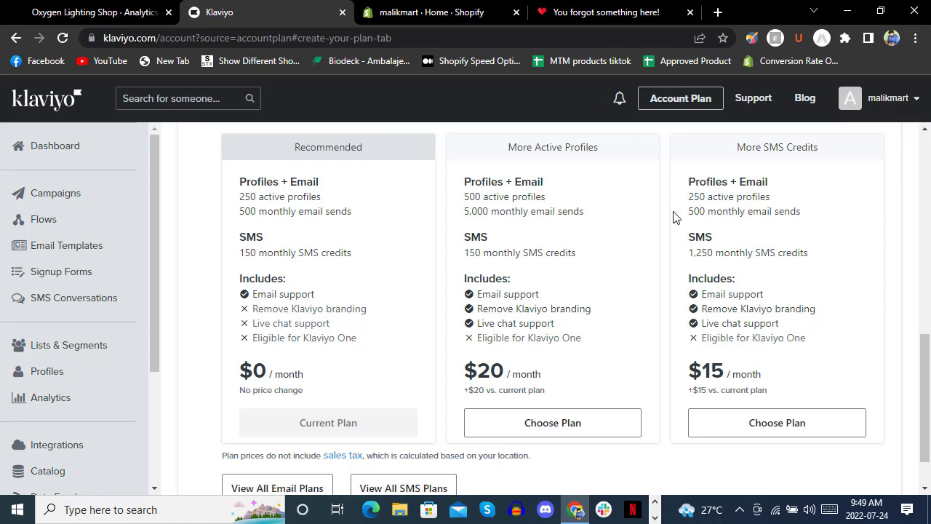
pyautogui.scroll(-1, 673, 217)
pyautogui.scroll(2, 672, 213)
pyautogui.scroll(-2, 671, 214)
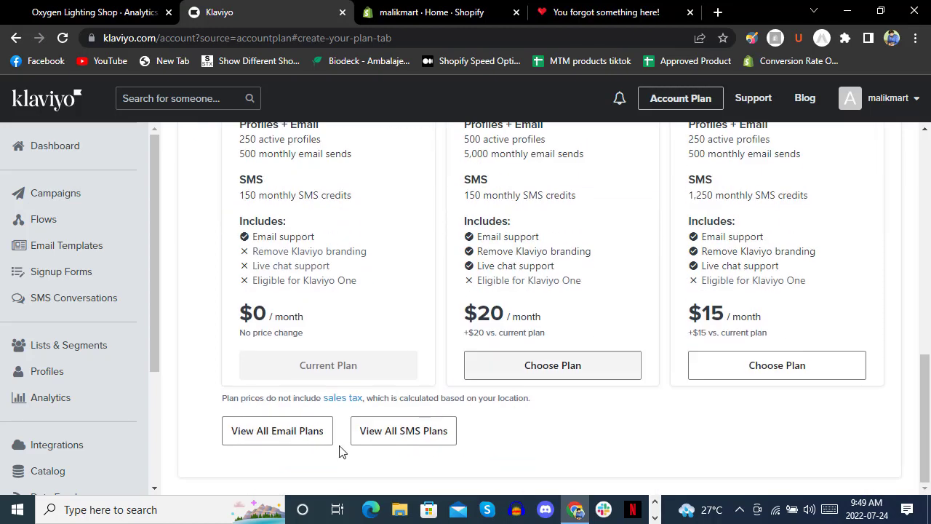
pyautogui.click(282, 433)
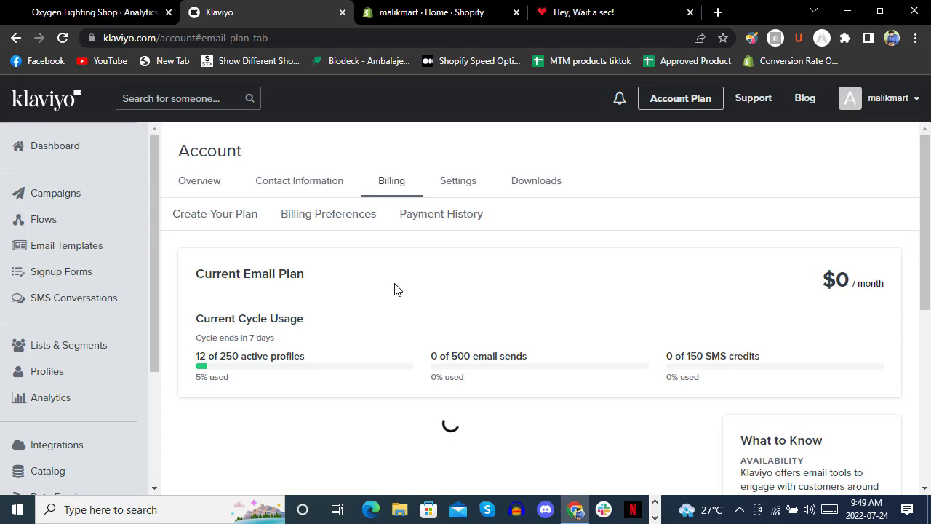
# Keep loading larger plans until the email price list reaches about $75,000–$80,600 per month.
pyautogui.scroll(-4, 394, 290)
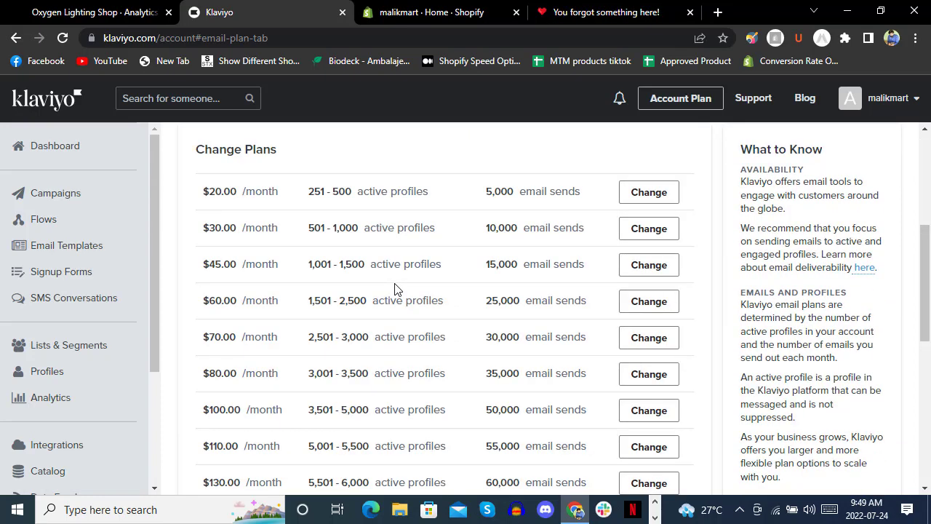
pyautogui.scroll(2, 395, 289)
pyautogui.scroll(-9, 394, 289)
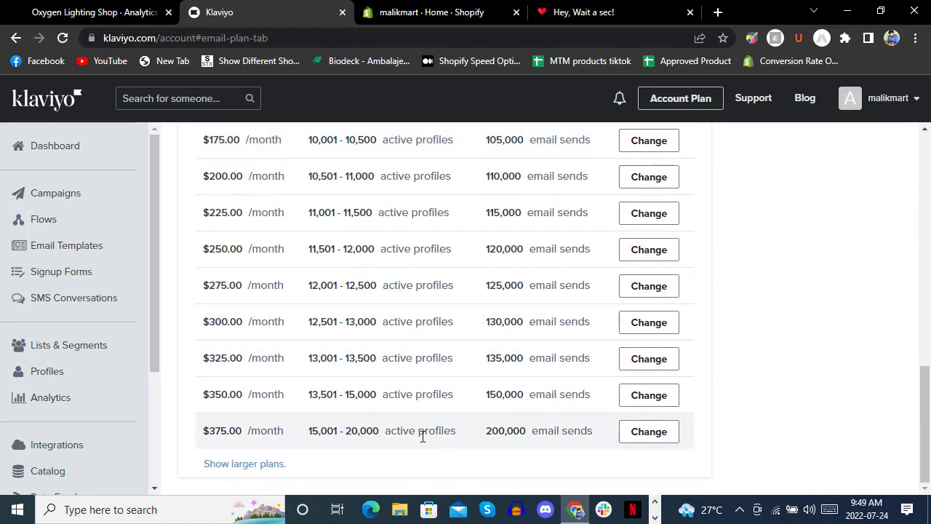
pyautogui.click(251, 465)
pyautogui.scroll(-10, 513, 279)
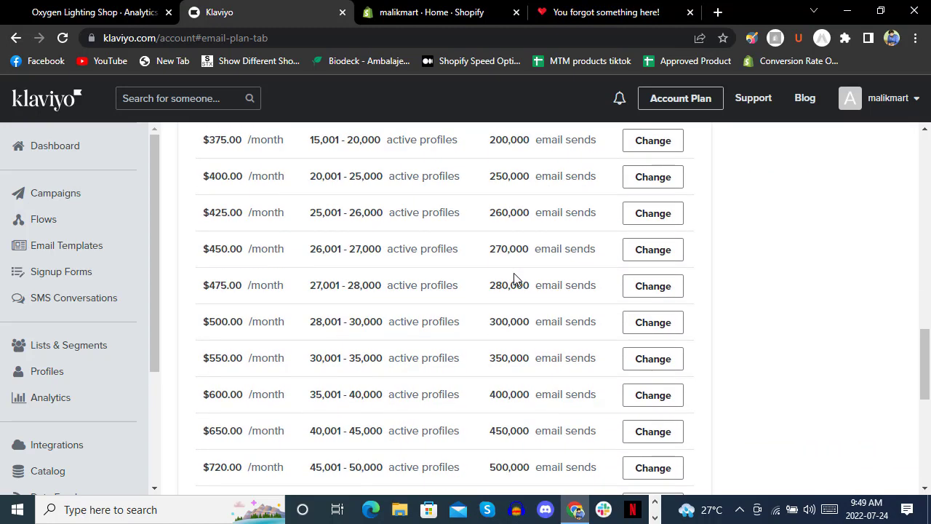
pyautogui.click(243, 476)
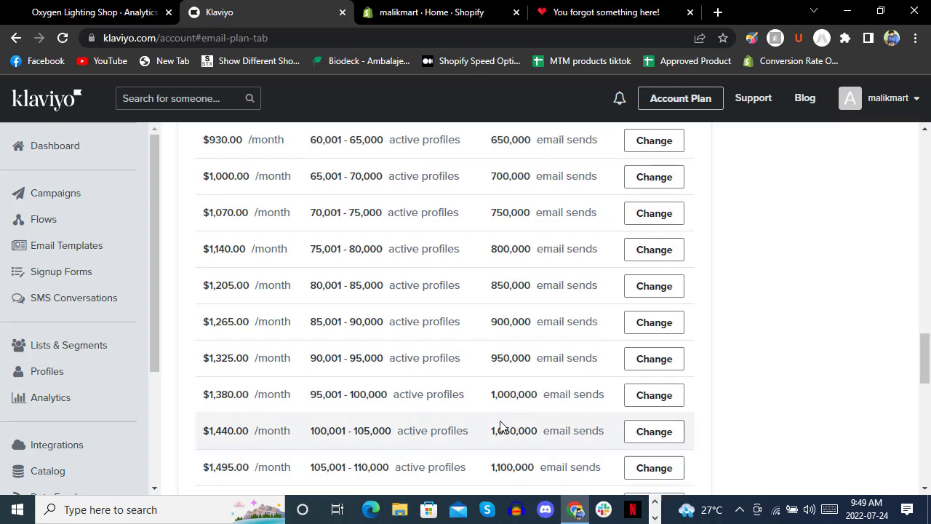
pyautogui.scroll(-10, 572, 296)
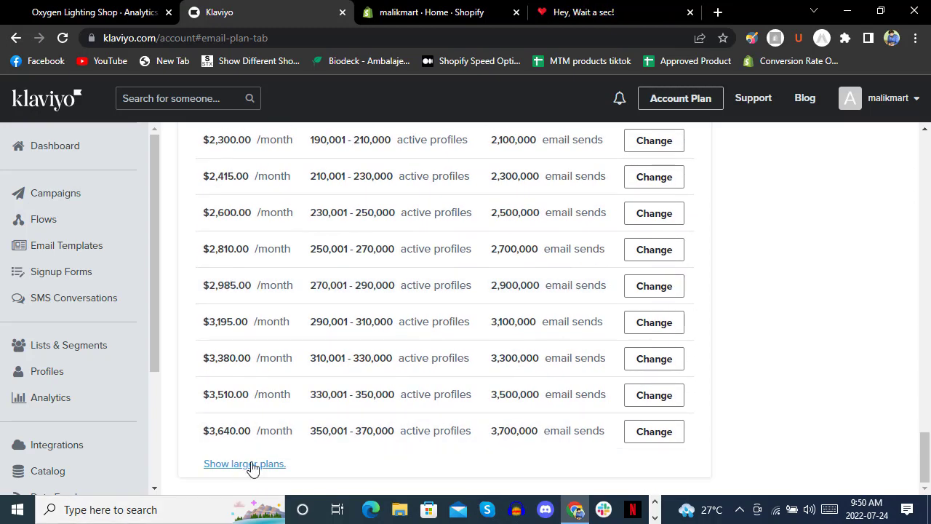
pyautogui.click(252, 465)
pyautogui.scroll(-14, 513, 255)
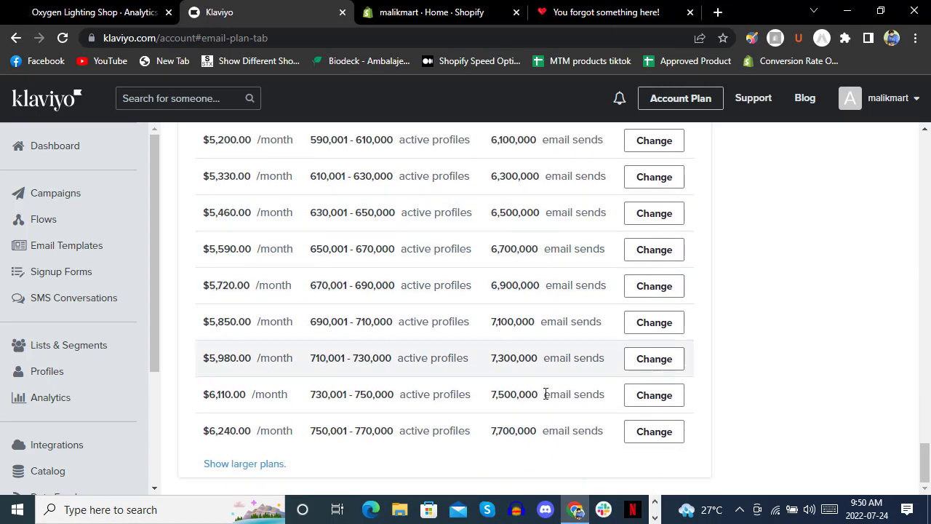
pyautogui.click(266, 464)
pyautogui.scroll(-15, 544, 249)
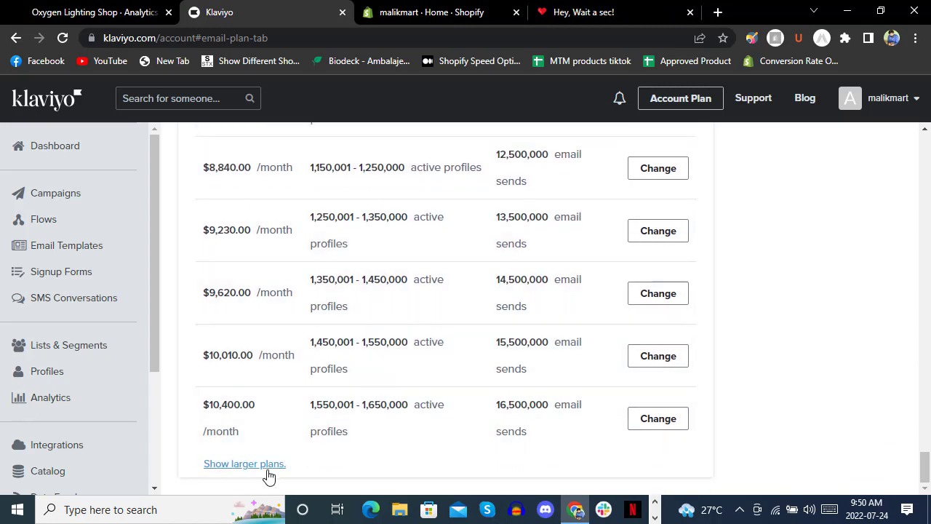
pyautogui.click(271, 464)
pyautogui.scroll(-15, 574, 295)
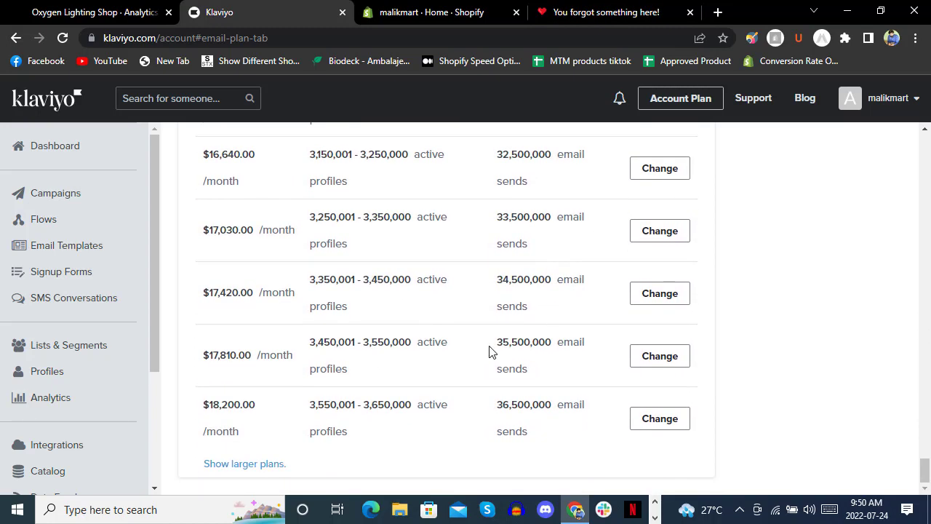
pyautogui.click(245, 464)
pyautogui.scroll(-10, 527, 291)
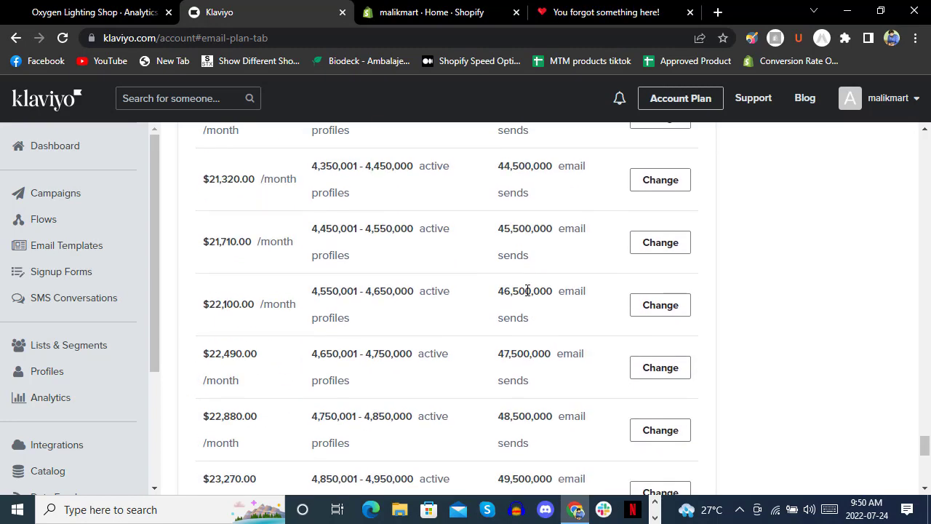
pyautogui.scroll(-8, 527, 291)
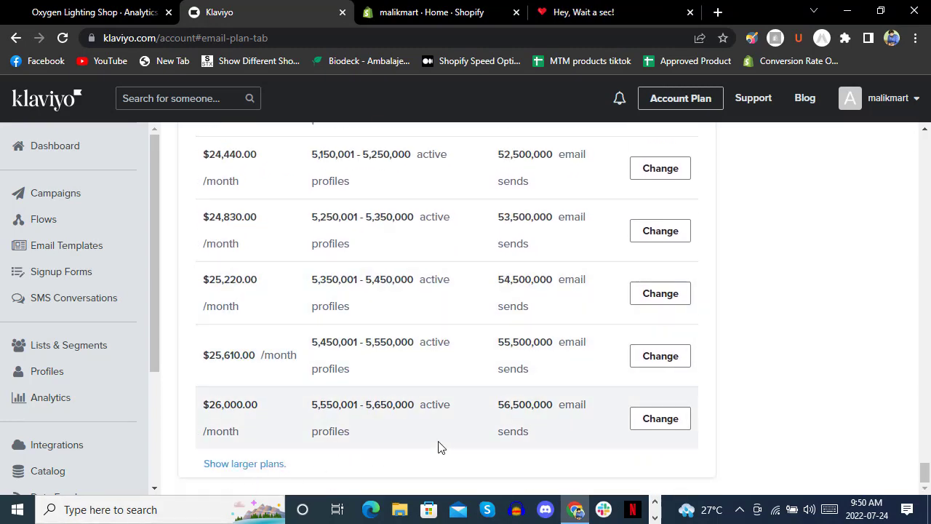
pyautogui.click(256, 465)
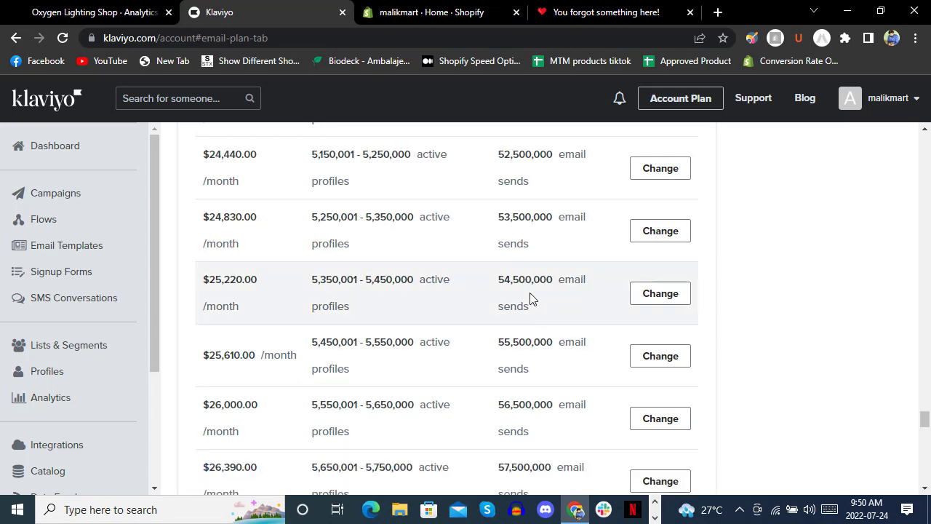
pyautogui.scroll(-10, 531, 297)
pyautogui.scroll(-6, 530, 297)
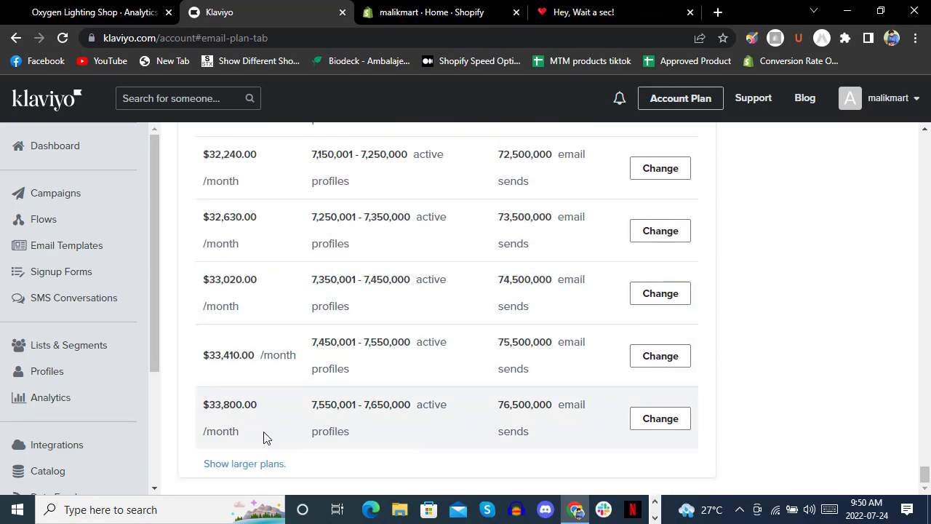
pyautogui.click(258, 465)
pyautogui.scroll(-9, 430, 313)
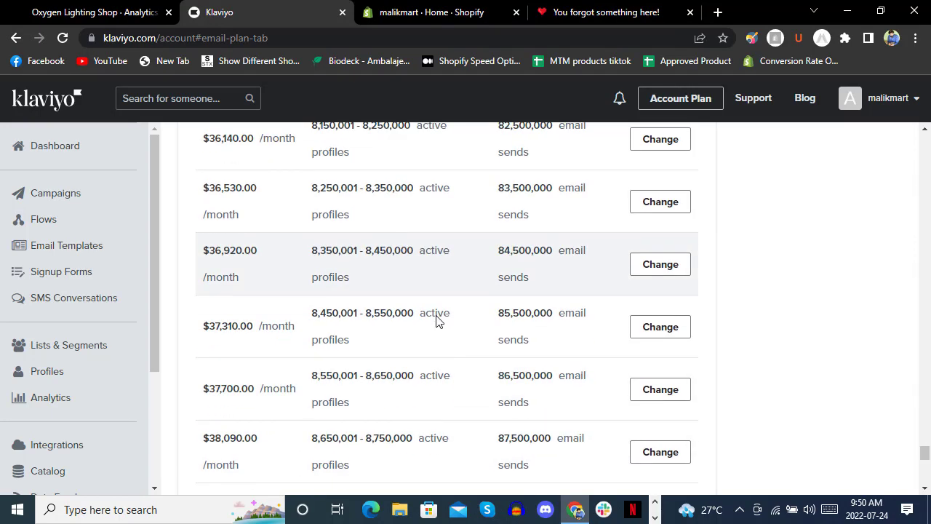
pyautogui.scroll(-9, 436, 320)
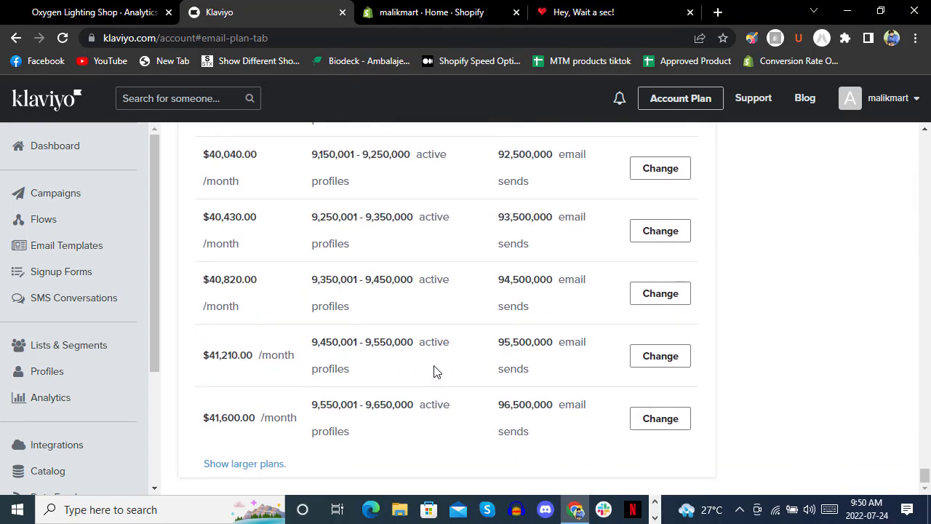
pyautogui.click(251, 465)
pyautogui.scroll(-10, 440, 283)
pyautogui.scroll(-6, 440, 284)
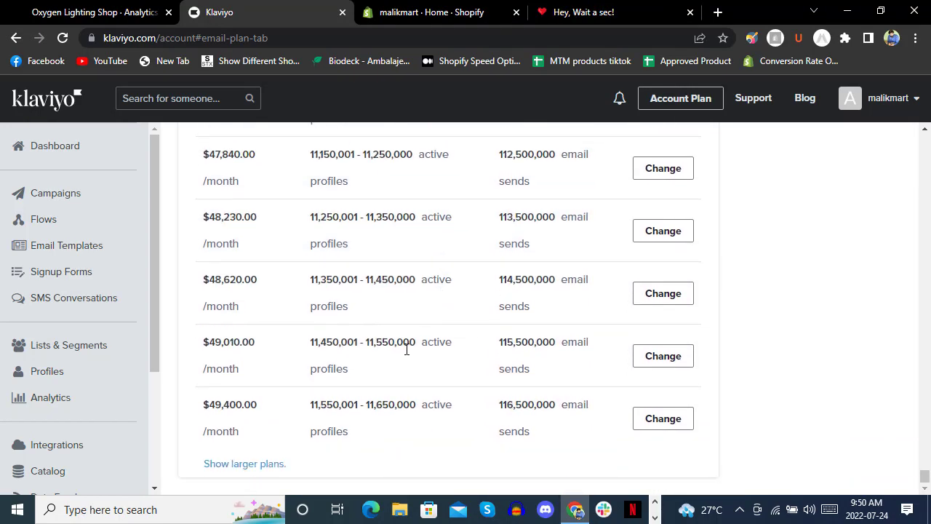
pyautogui.click(244, 467)
pyautogui.scroll(-18, 410, 291)
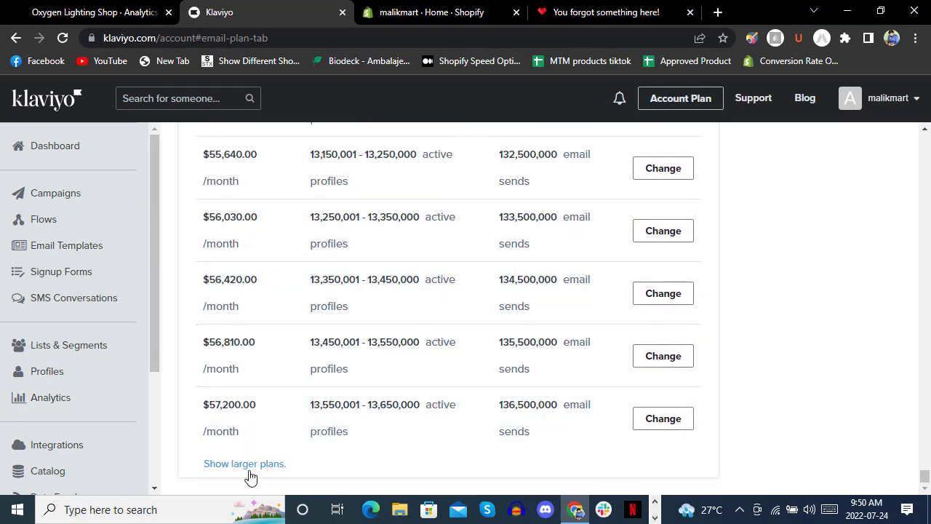
pyautogui.scroll(-17, 440, 270)
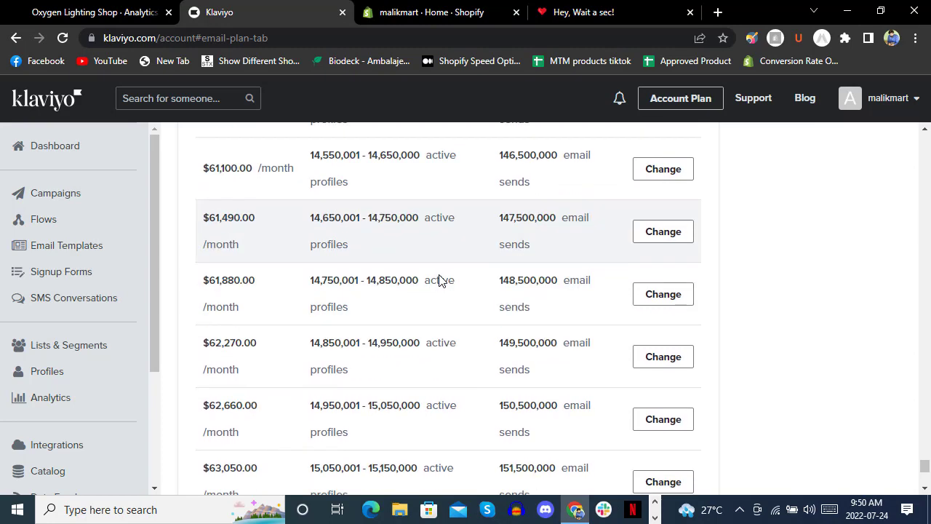
pyautogui.click(262, 464)
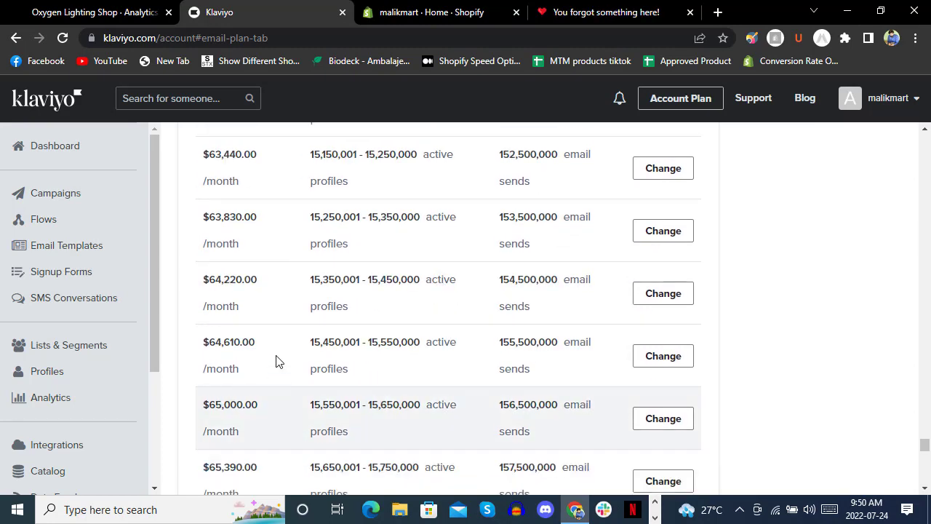
pyautogui.scroll(-11, 276, 359)
pyautogui.scroll(-6, 277, 354)
pyautogui.click(232, 465)
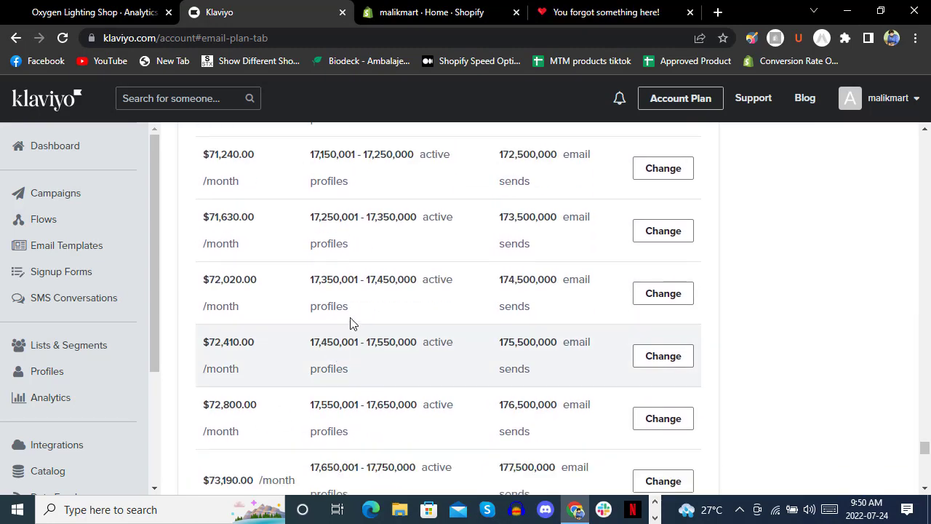
pyautogui.scroll(-5, 357, 305)
pyautogui.scroll(-12, 358, 298)
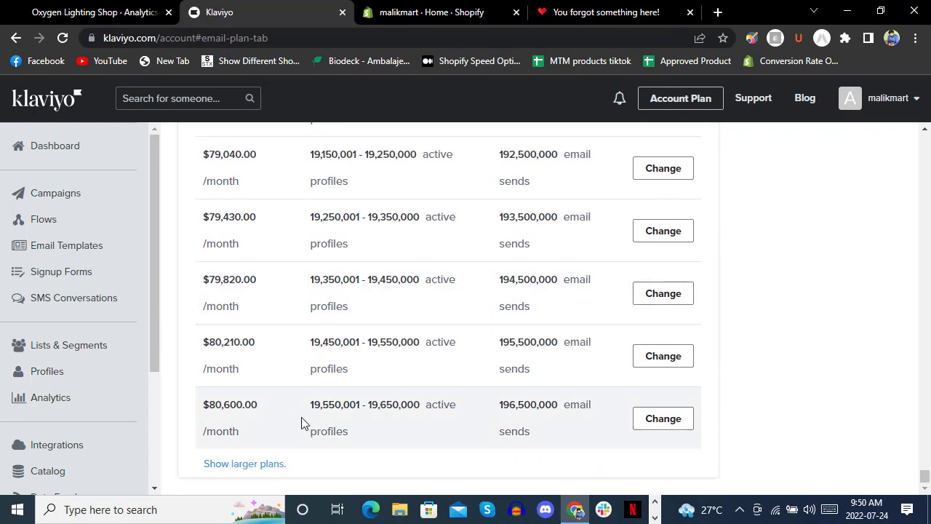
pyautogui.scroll(10, 342, 393)
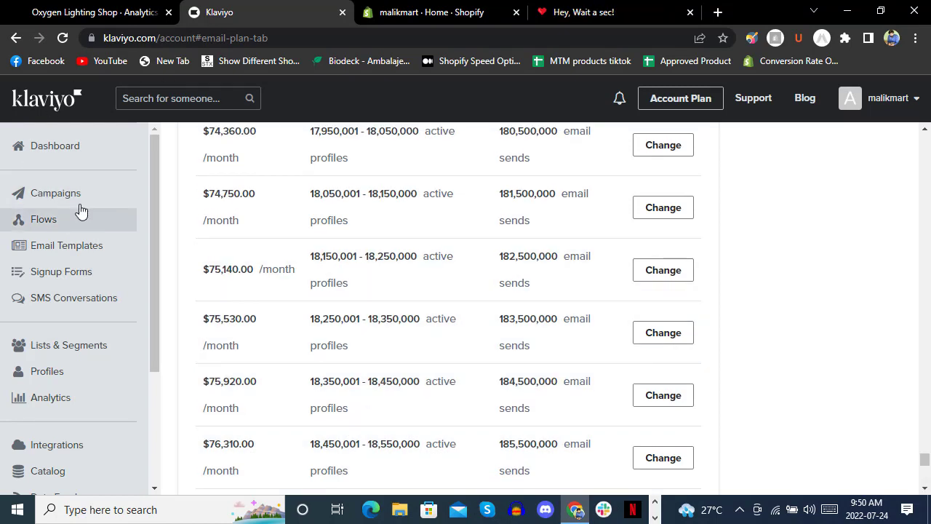
pyautogui.click(82, 206)
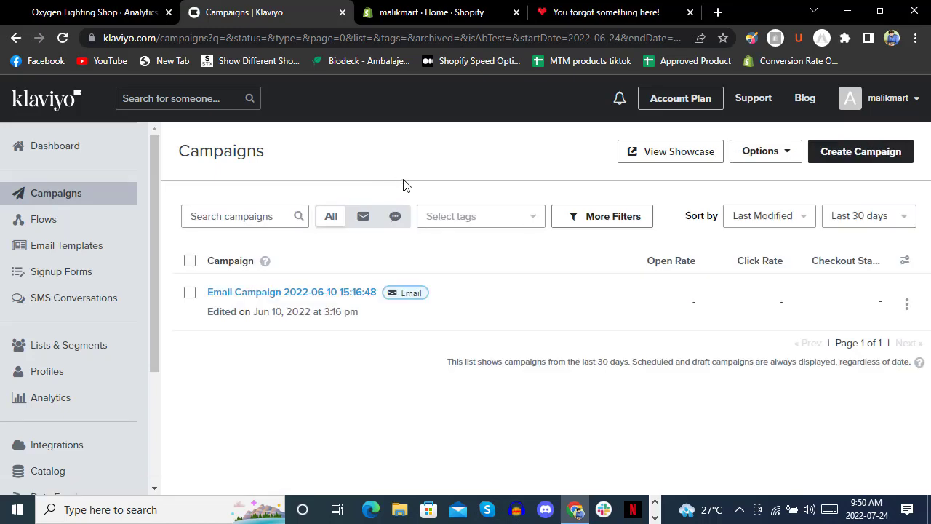
# Create a new Email campaign, landing on its Recipients step.
pyautogui.click(843, 158)
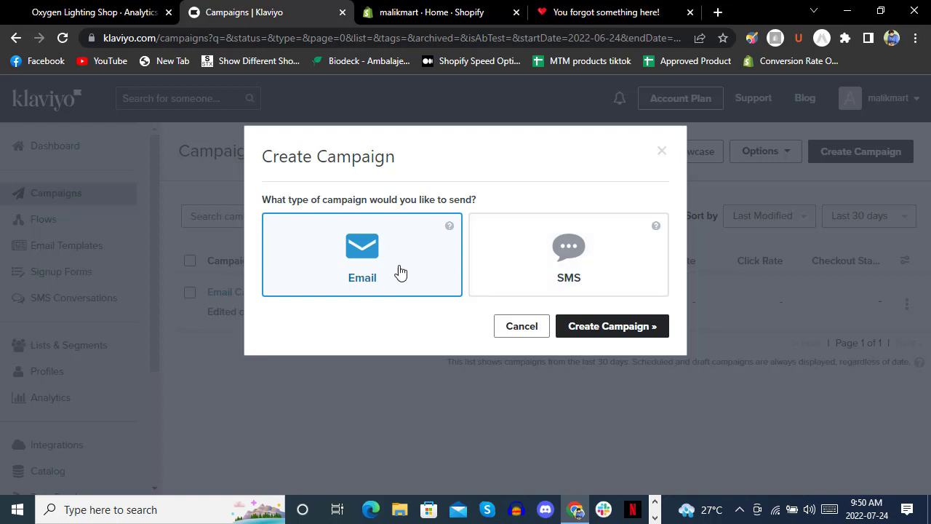
pyautogui.click(624, 328)
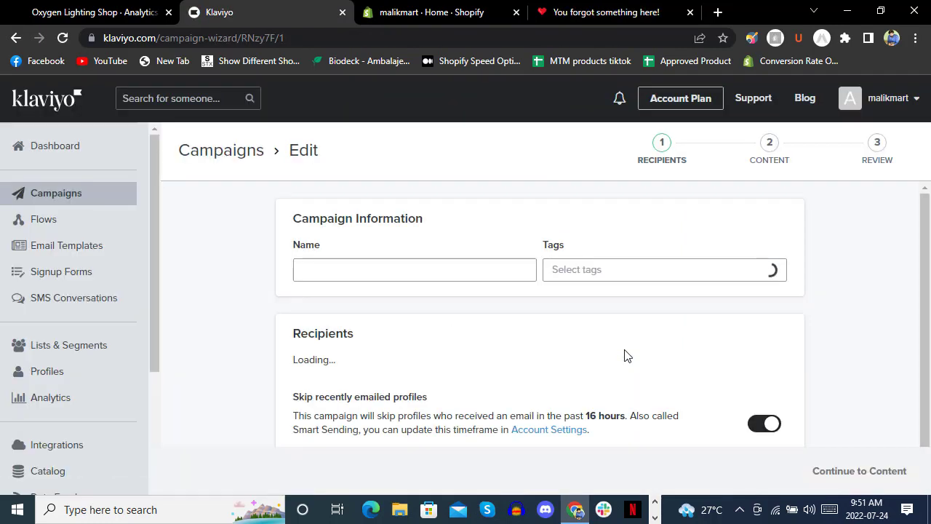
# Rename the campaign to 'demo', leaving its tags empty.
pyautogui.tripleClick(368, 271)
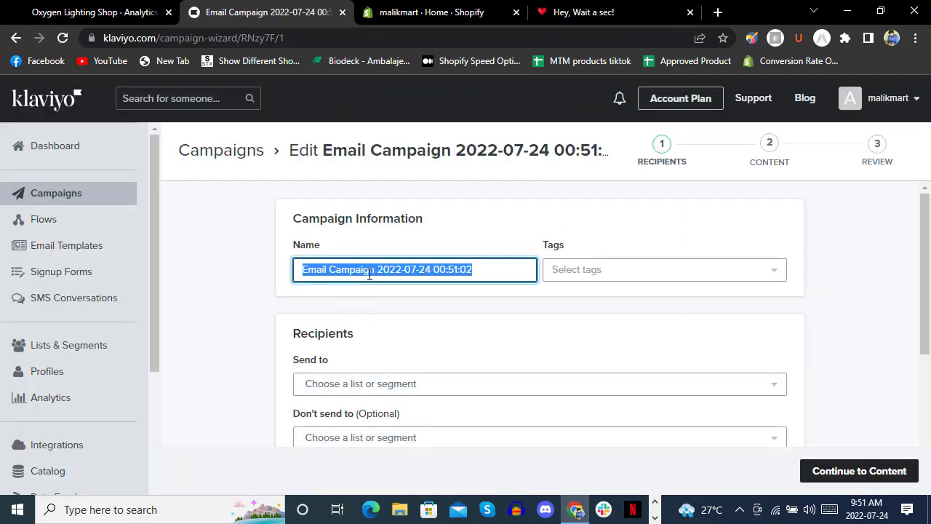
pyautogui.write('demo')
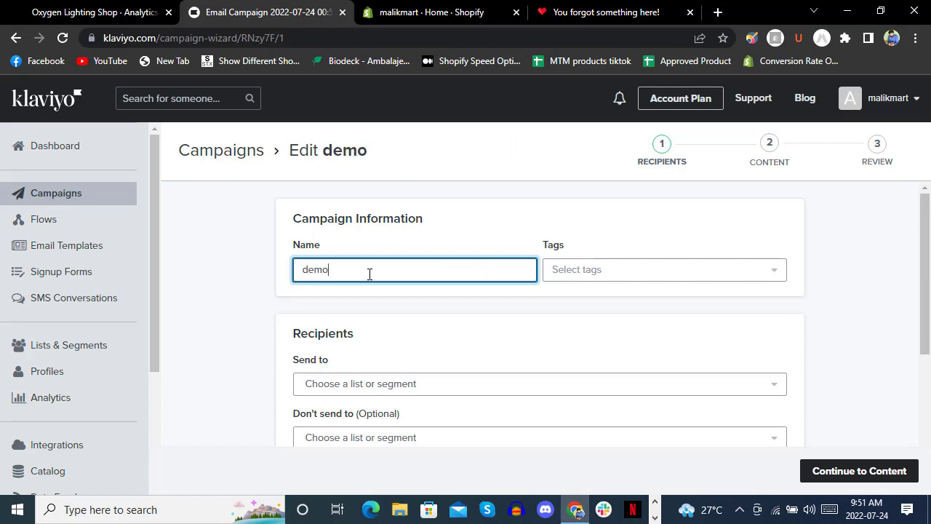
pyautogui.click(577, 271)
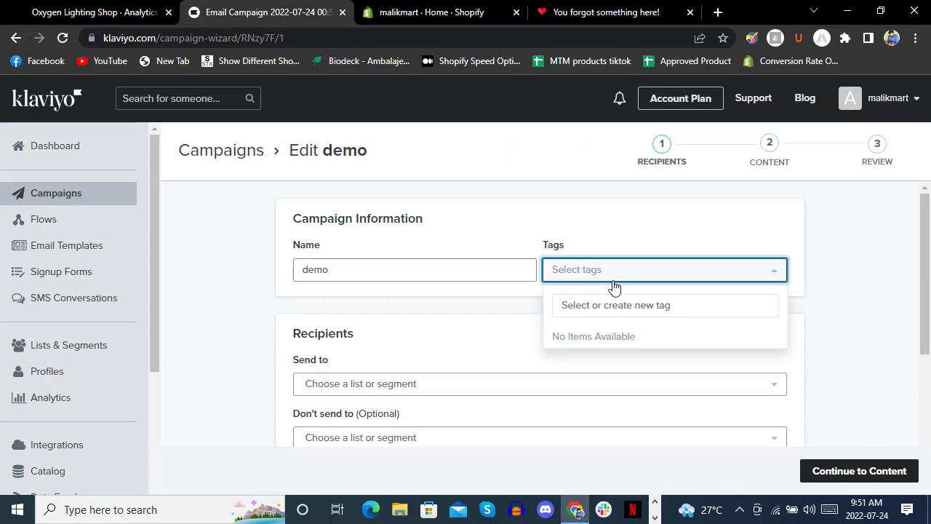
pyautogui.click(577, 241)
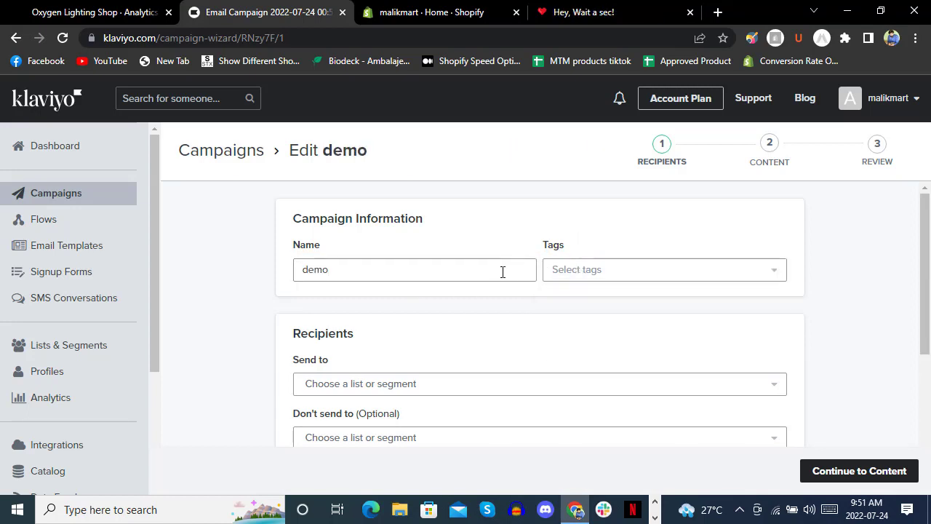
pyautogui.scroll(-2, 498, 275)
pyautogui.scroll(2, 517, 293)
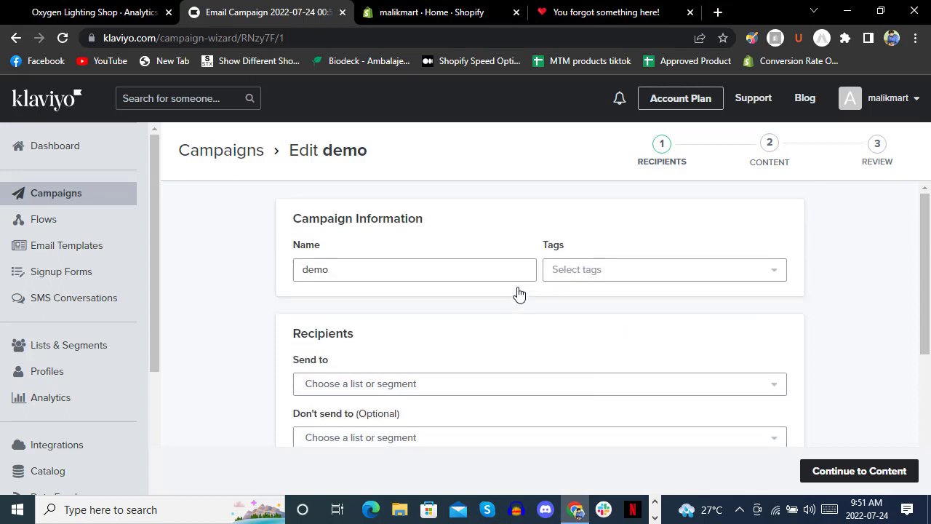
pyautogui.scroll(-1, 512, 289)
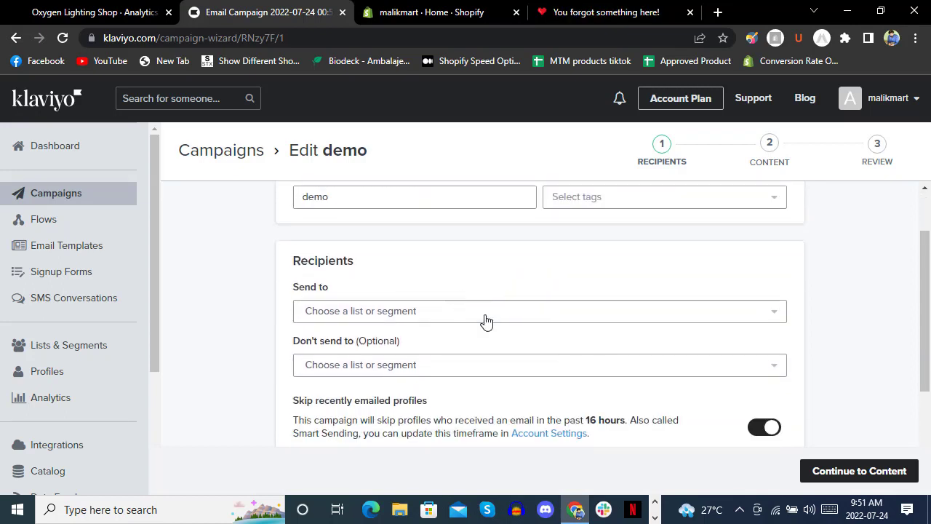
# Add the Newsletter list as the campaign's recipients.
pyautogui.click(442, 316)
pyautogui.scroll(-3, 528, 228)
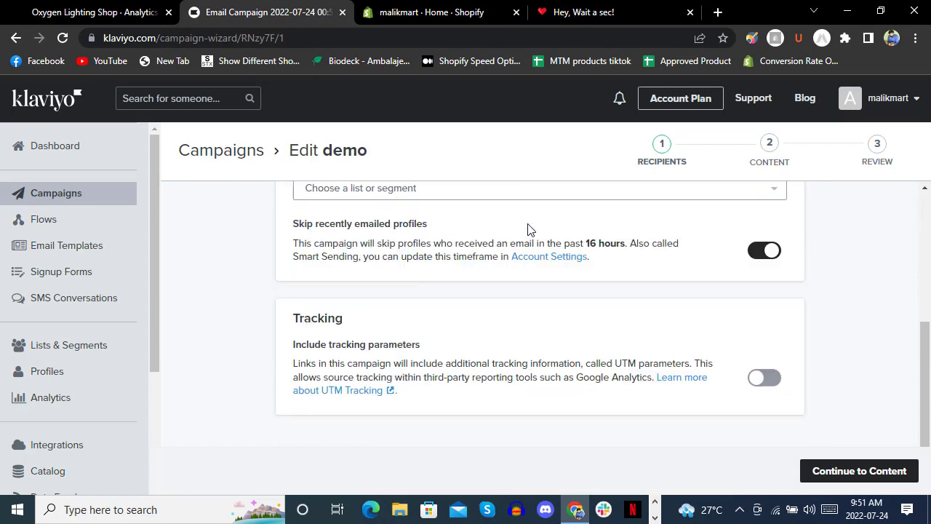
pyautogui.scroll(1, 520, 262)
pyautogui.click(495, 269)
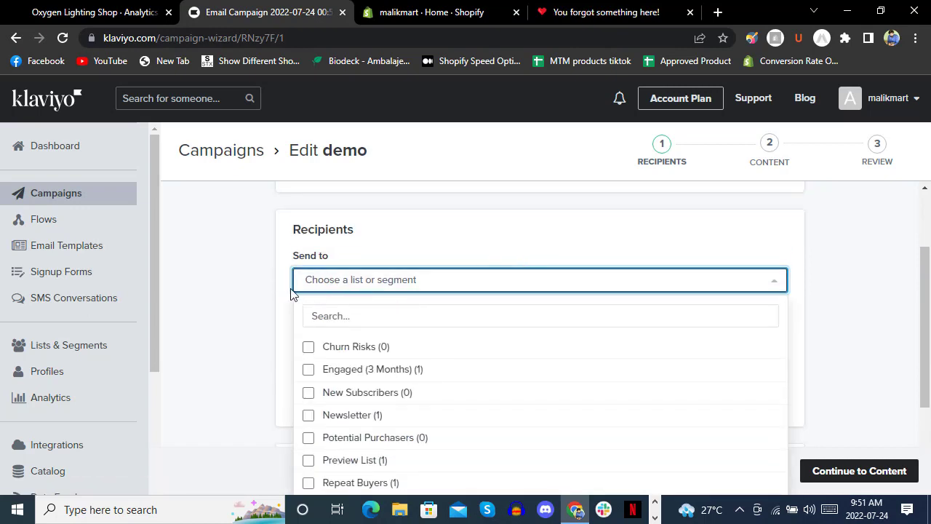
pyautogui.scroll(-1, 291, 292)
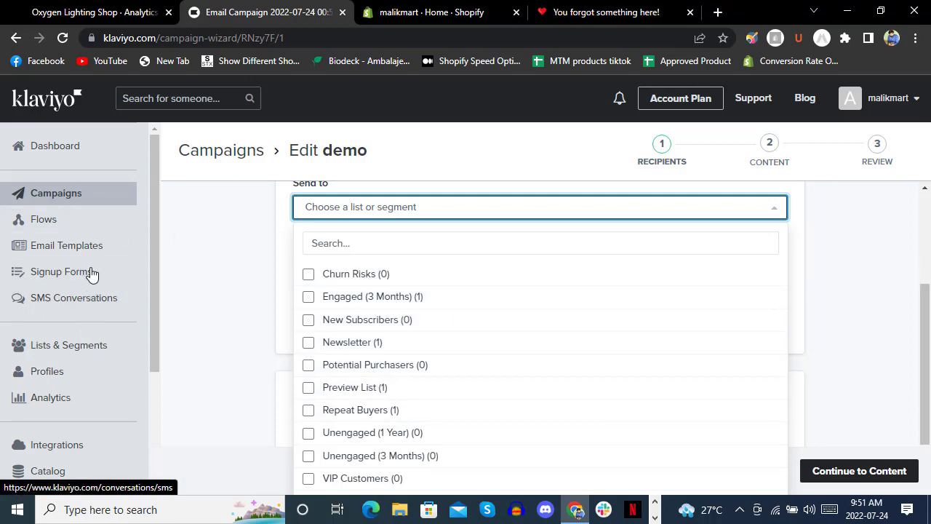
pyautogui.click(252, 255)
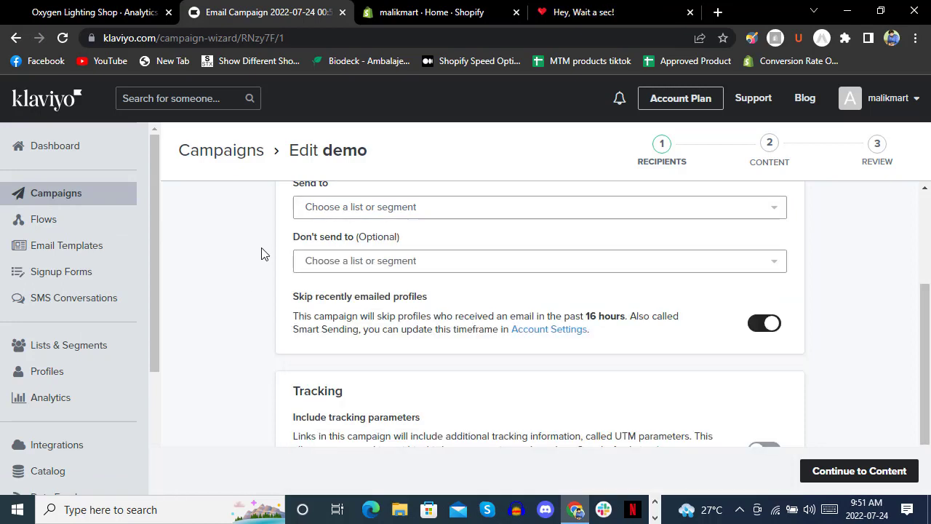
pyautogui.click(328, 209)
pyautogui.click(354, 345)
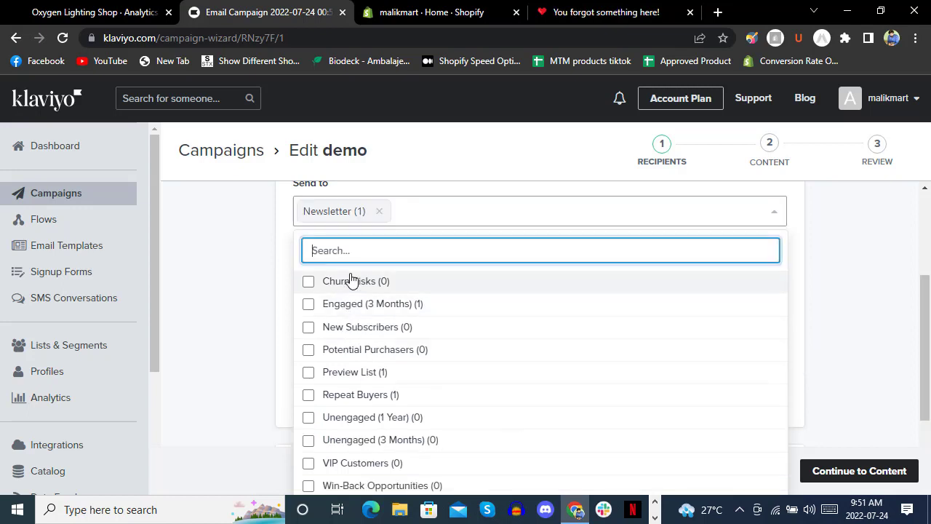
pyautogui.click(252, 280)
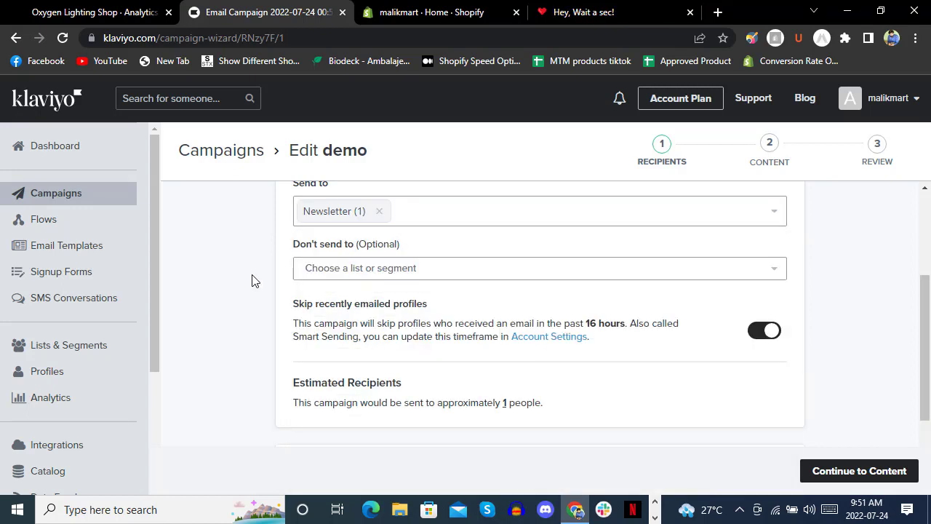
# Add Repeat Buyers as a second recipient list.
pyautogui.scroll(1, 252, 281)
pyautogui.click(483, 284)
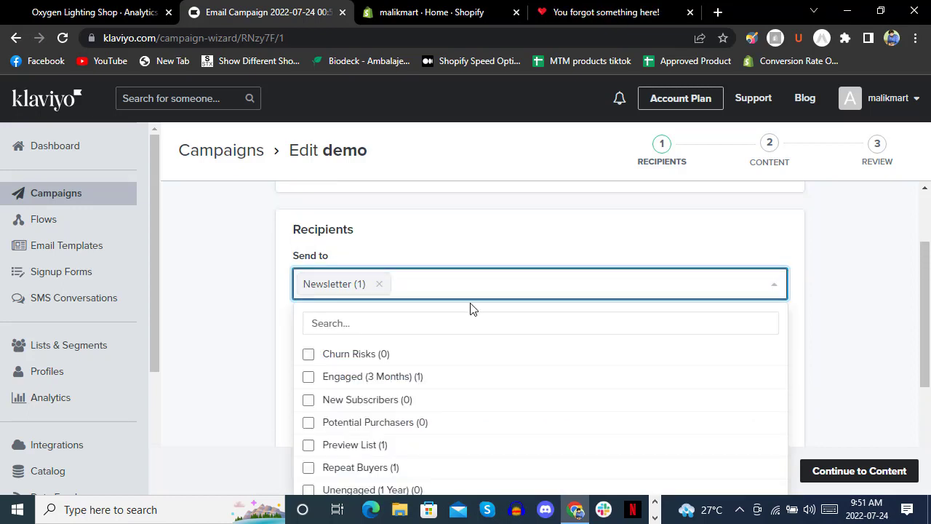
pyautogui.scroll(-2, 470, 308)
pyautogui.scroll(2, 472, 307)
pyautogui.click(474, 291)
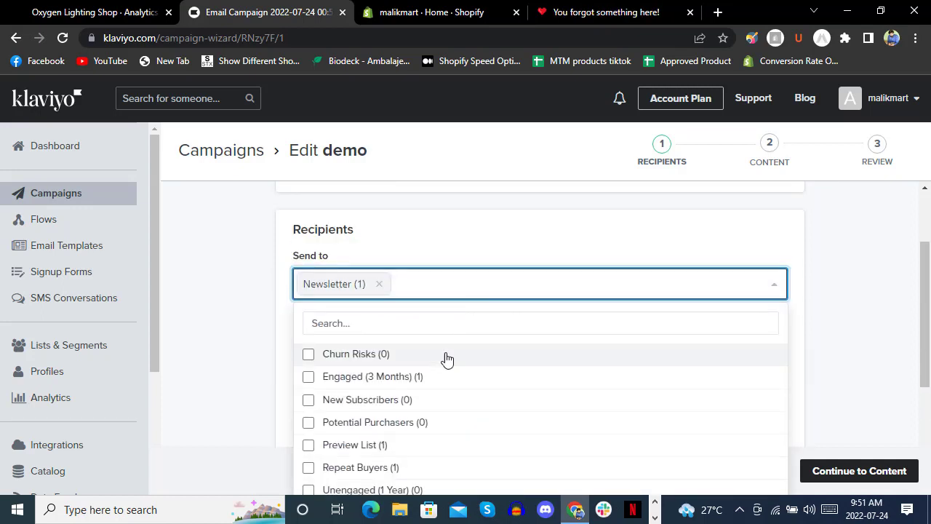
pyautogui.click(389, 469)
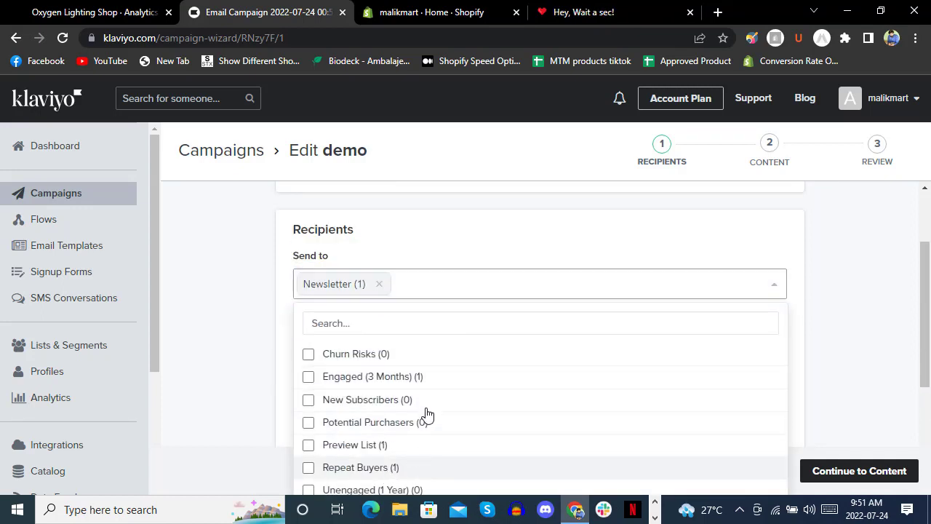
pyautogui.click(283, 286)
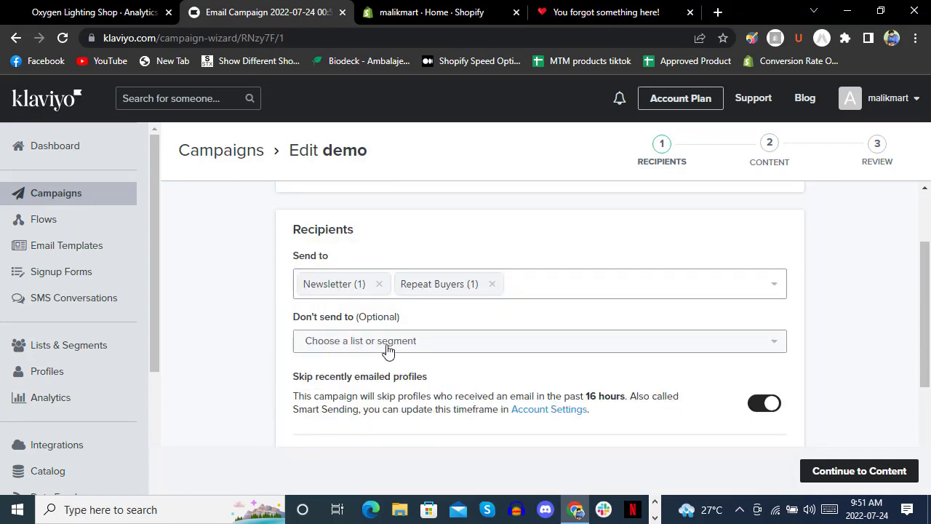
# Leave the exclusion lists empty and move on to the Content step.
pyautogui.click(387, 346)
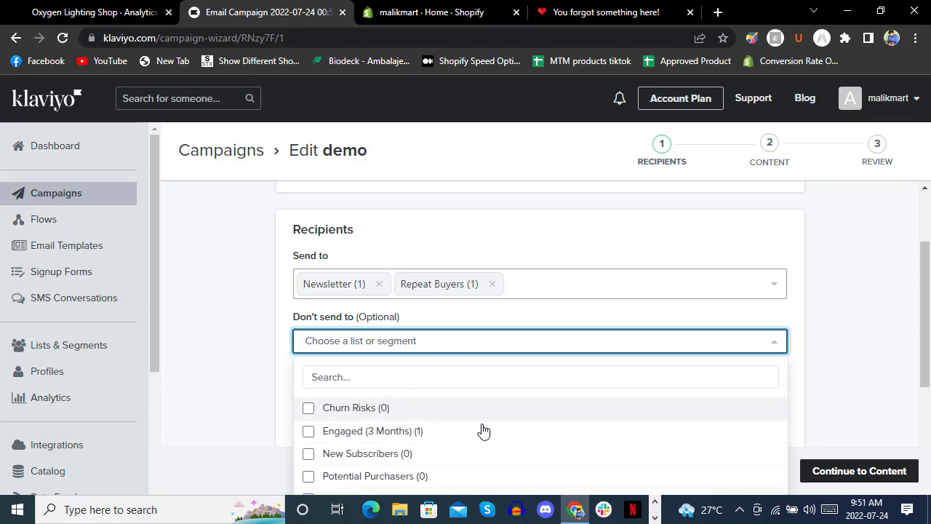
pyautogui.click(282, 346)
pyautogui.scroll(-3, 436, 306)
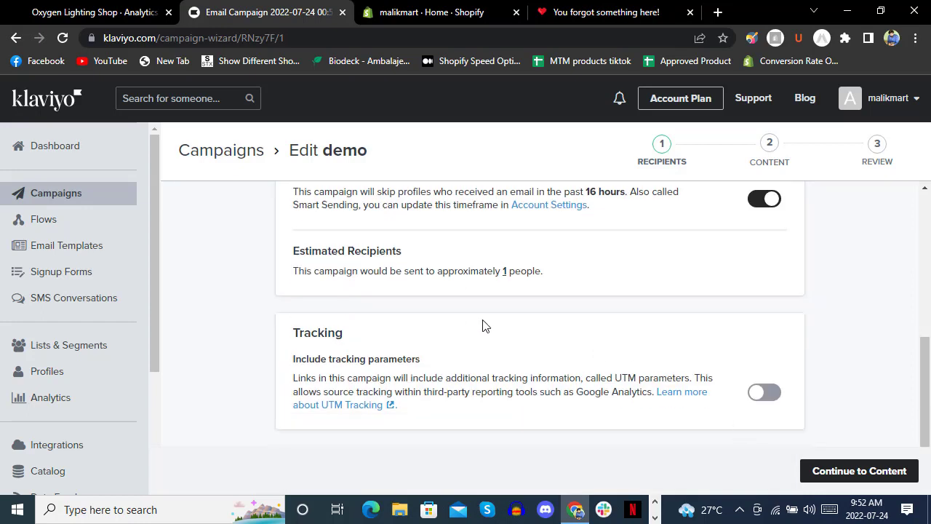
pyautogui.scroll(2, 485, 325)
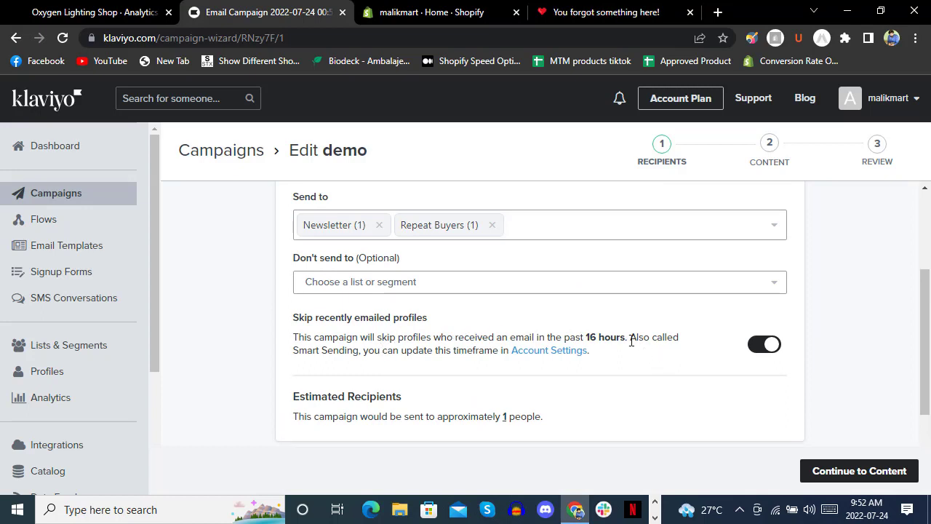
pyautogui.scroll(-1, 631, 339)
pyautogui.scroll(-1, 618, 342)
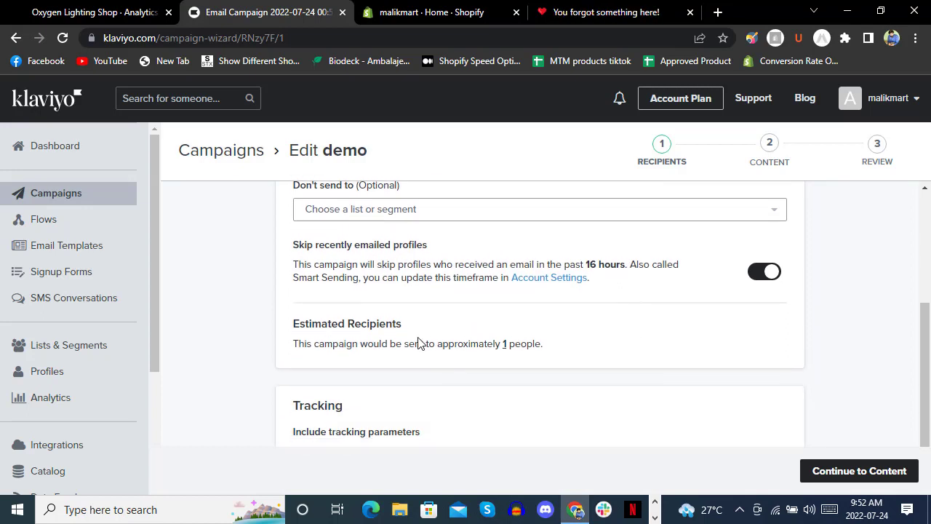
pyautogui.scroll(-1, 509, 342)
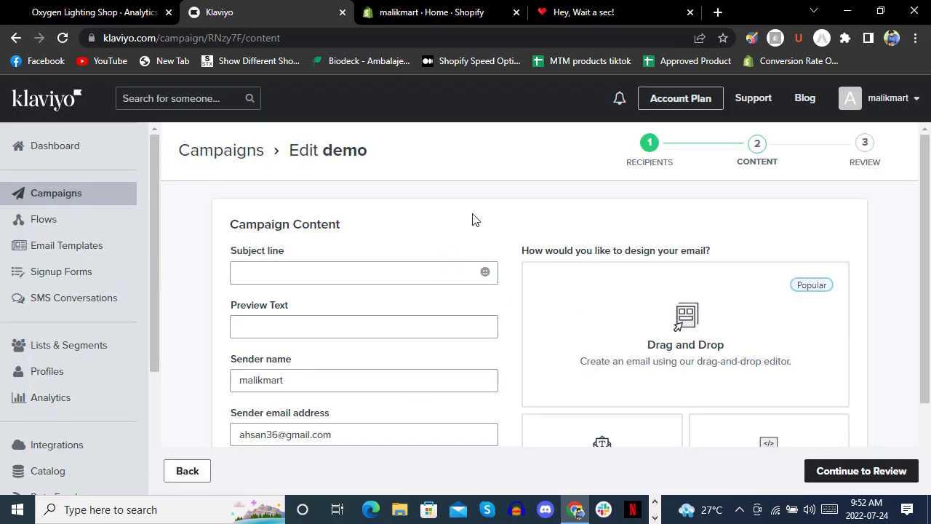
# Set subject '50 % Discount is on', preview text 'Dont miss this opportunity', and choose Drag and Drop design.
pyautogui.click(379, 273)
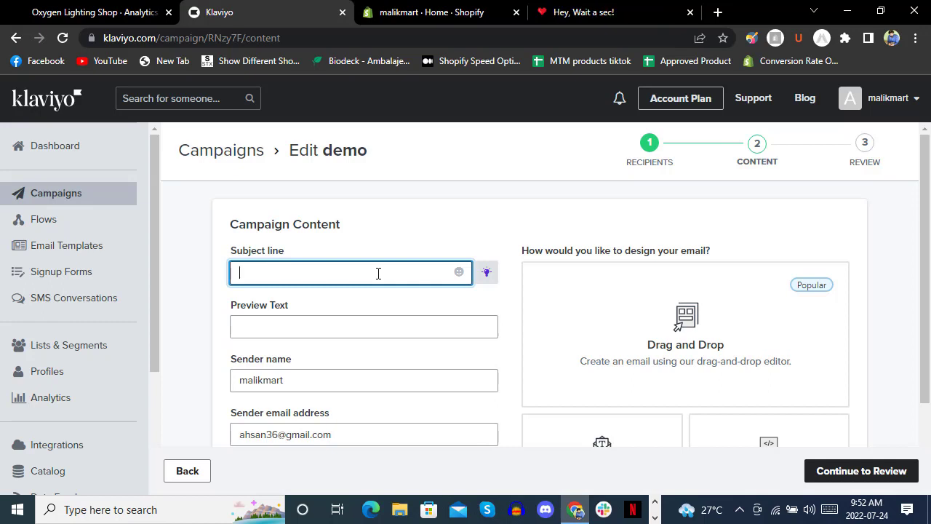
pyautogui.write('50 % ')
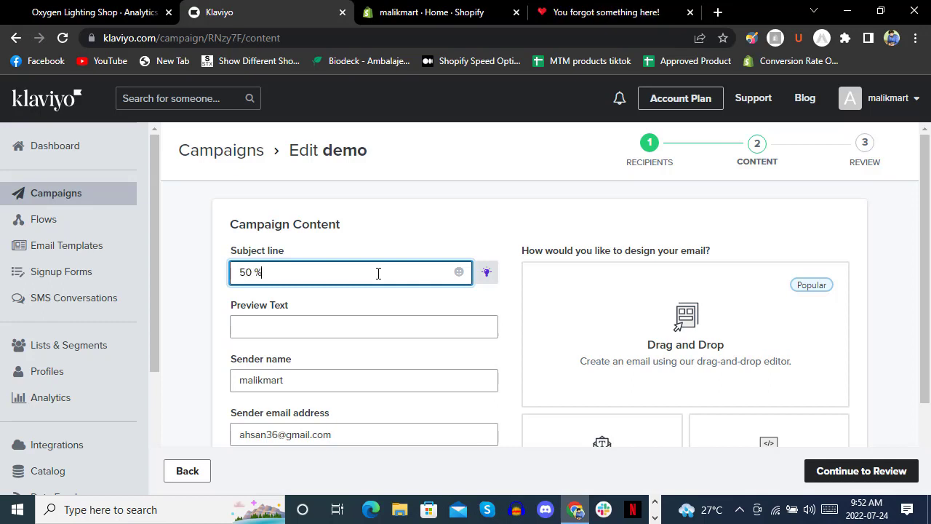
pyautogui.write('Discount is on')
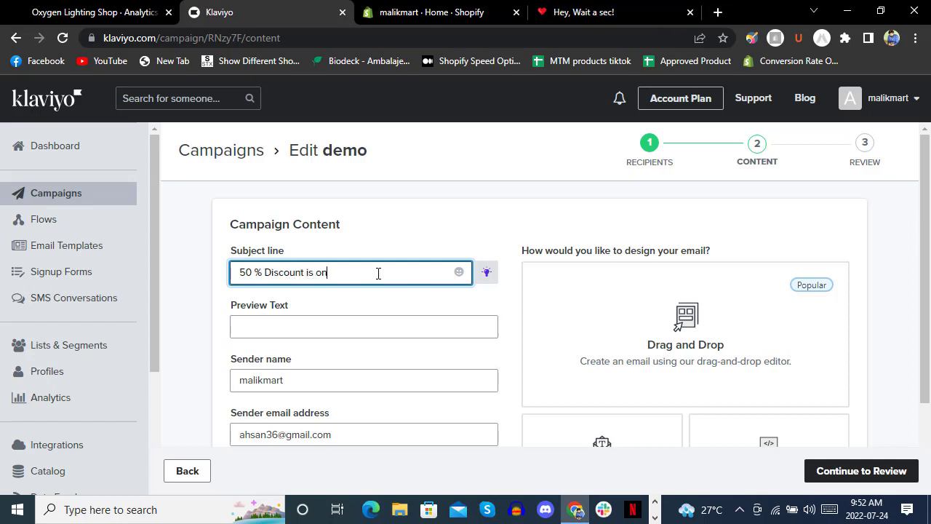
pyautogui.click(380, 320)
pyautogui.write('D')
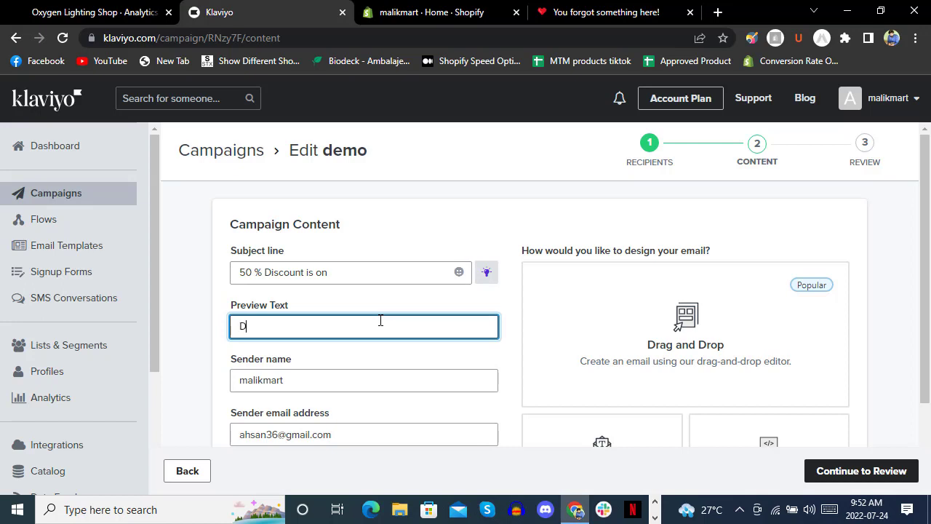
pyautogui.write('ont miss this opp')
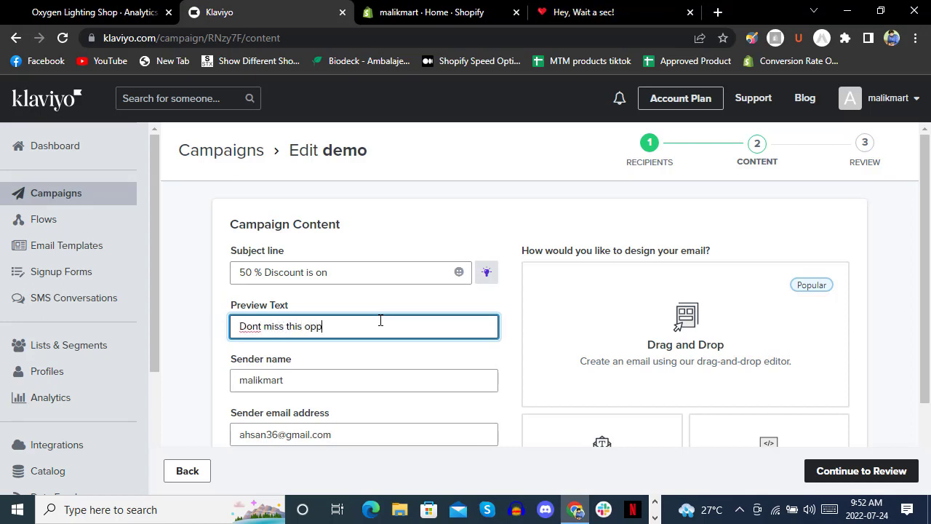
pyautogui.write('ortunity')
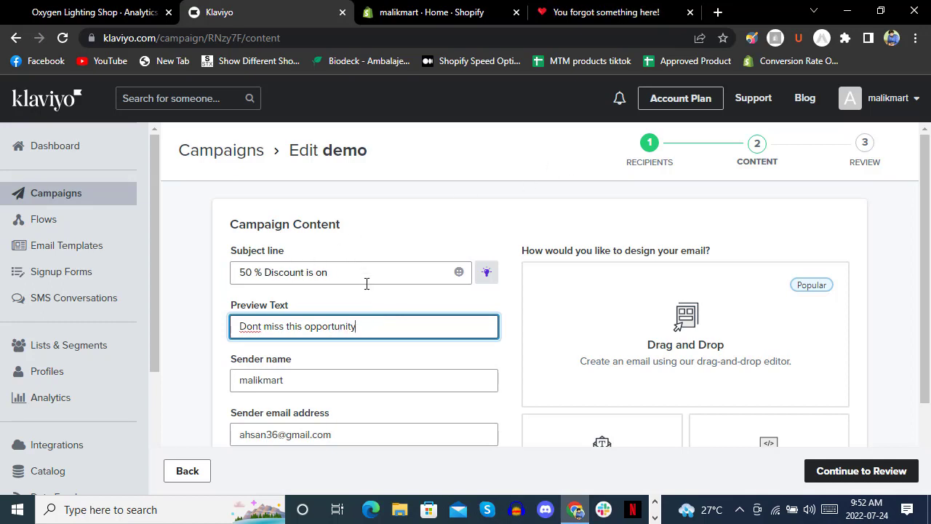
pyautogui.click(634, 313)
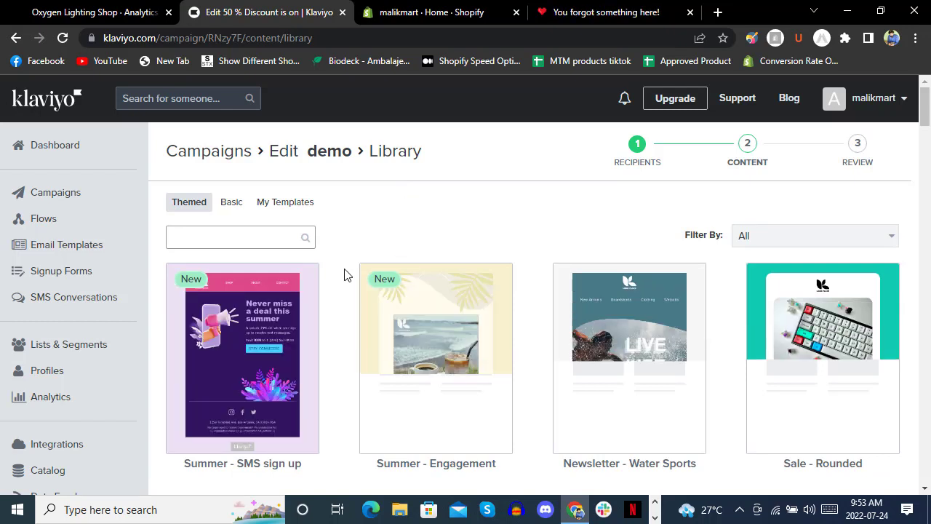
# Browse the Themed, Basic and My Templates tabs, then pick the Summer - SMS sign up template.
pyautogui.scroll(-3, 345, 274)
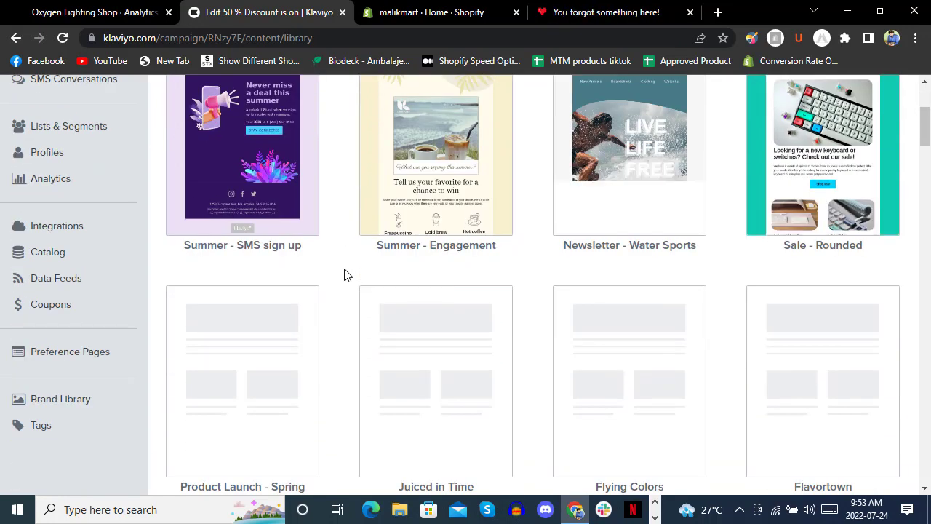
pyautogui.scroll(2, 344, 274)
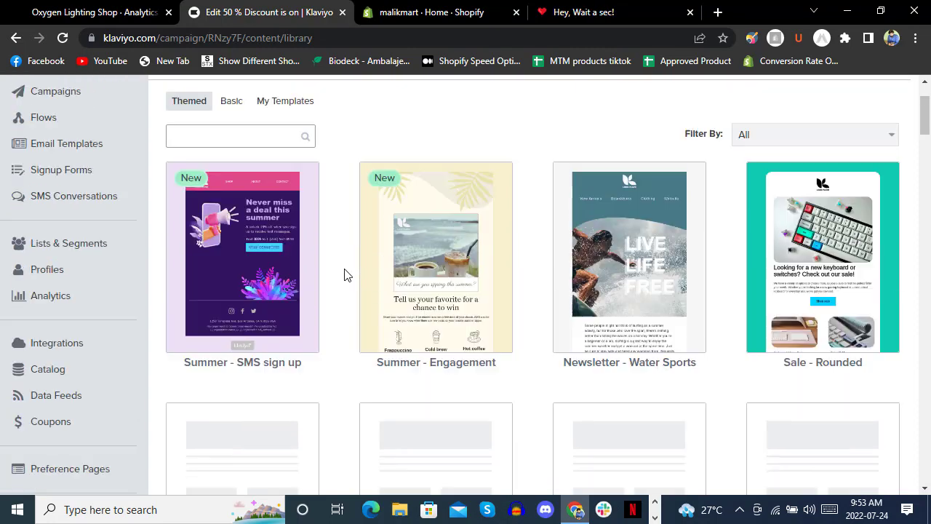
pyautogui.click(231, 130)
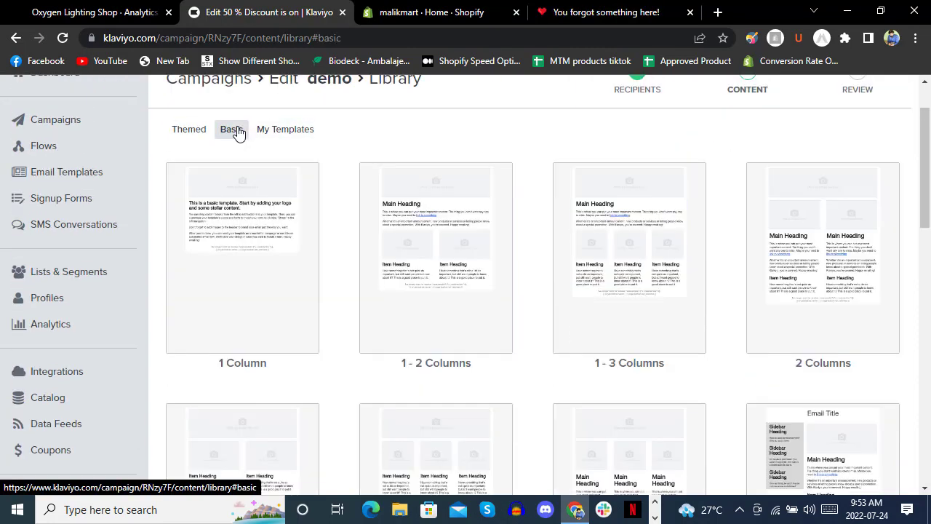
pyautogui.click(284, 129)
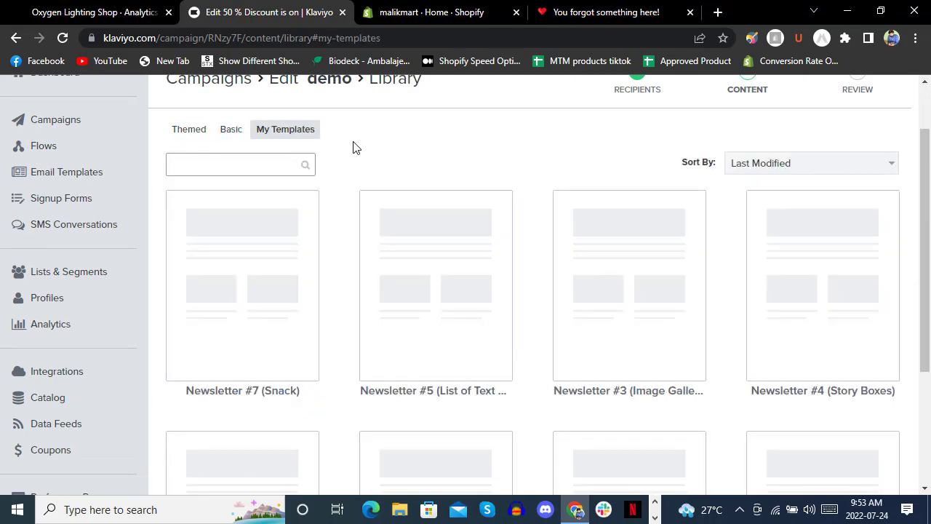
pyautogui.click(193, 132)
pyautogui.click(289, 258)
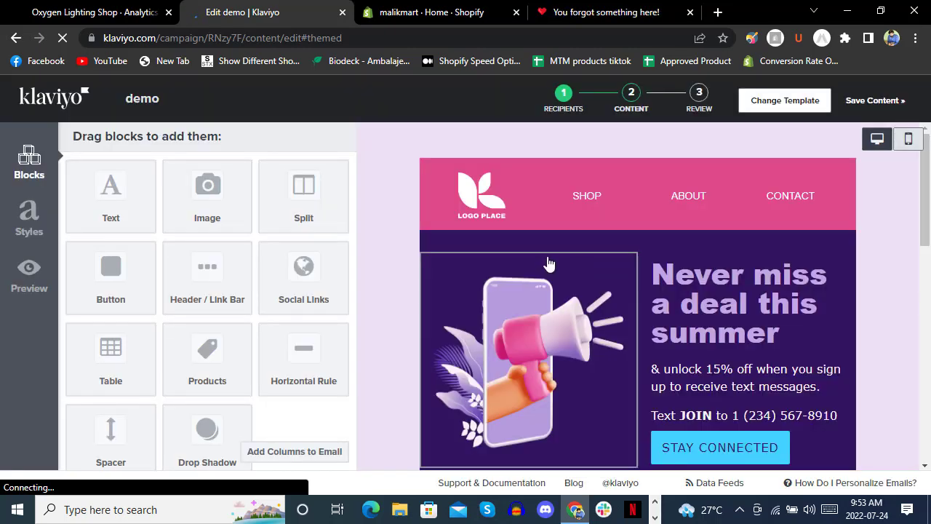
# Preview the summer email in mobile layout and save the content.
pyautogui.scroll(-10, 549, 263)
pyautogui.scroll(10, 547, 262)
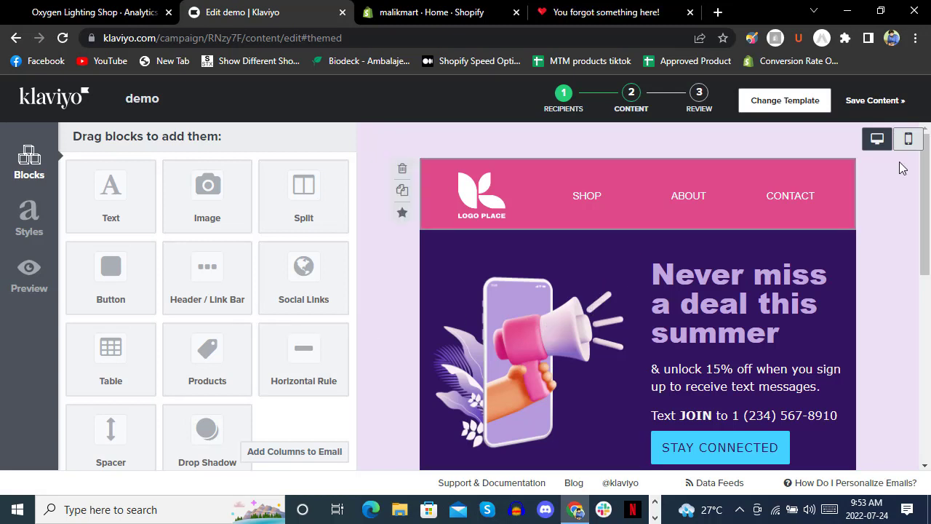
pyautogui.click(908, 138)
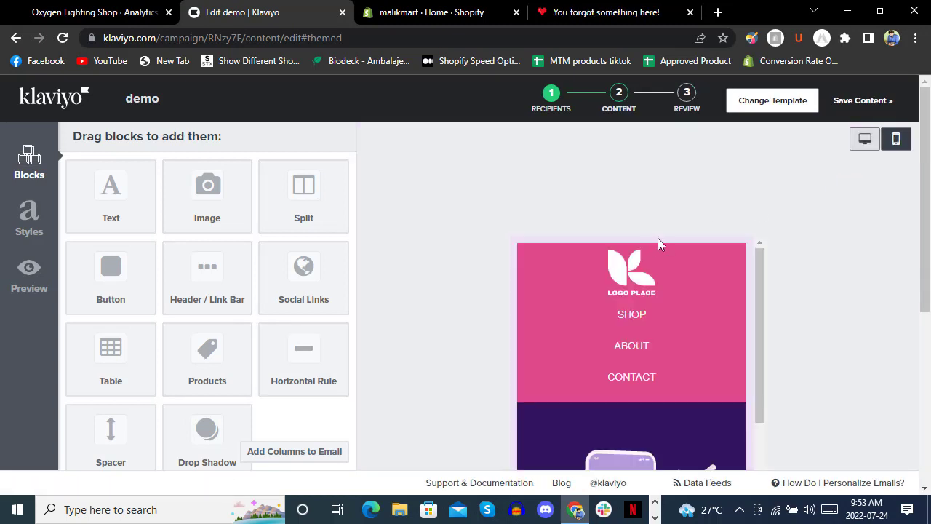
pyautogui.scroll(-5, 713, 248)
pyautogui.scroll(-3, 712, 246)
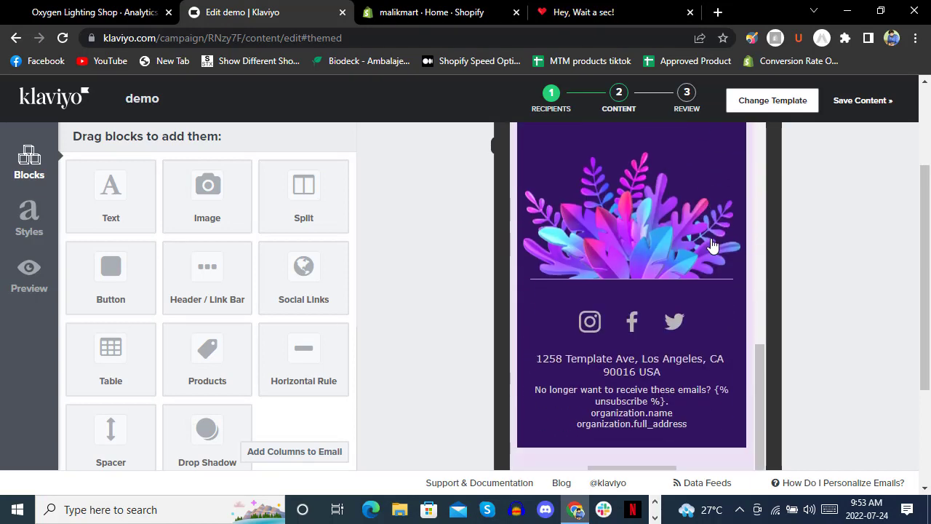
pyautogui.scroll(8, 713, 246)
pyautogui.scroll(2, 877, 277)
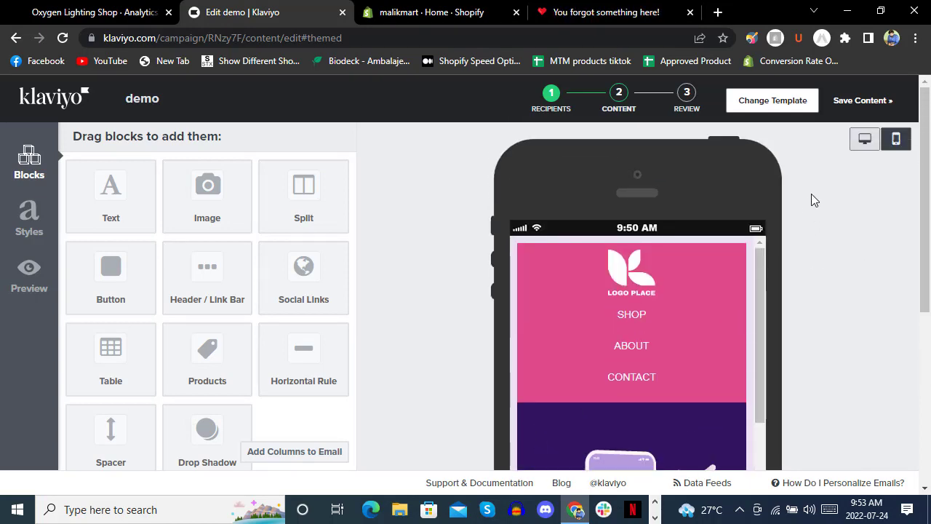
pyautogui.scroll(-5, 822, 277)
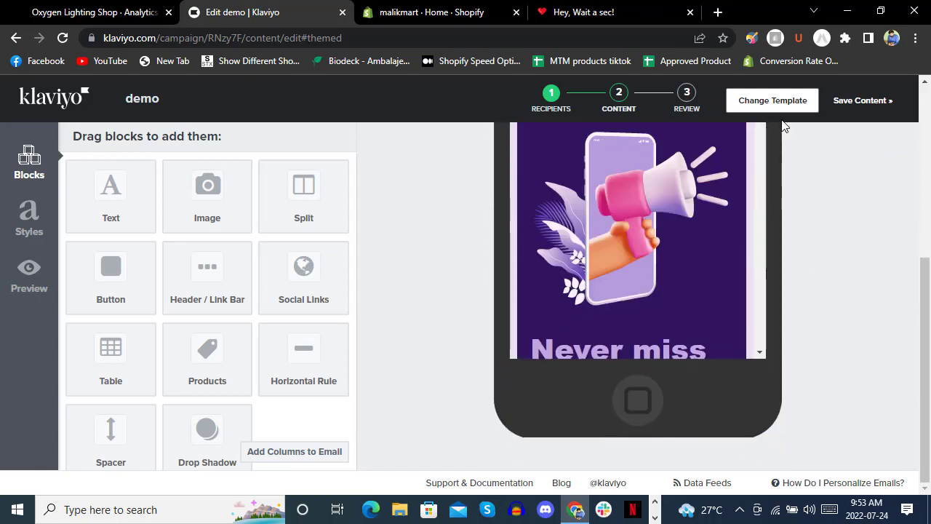
pyautogui.click(865, 101)
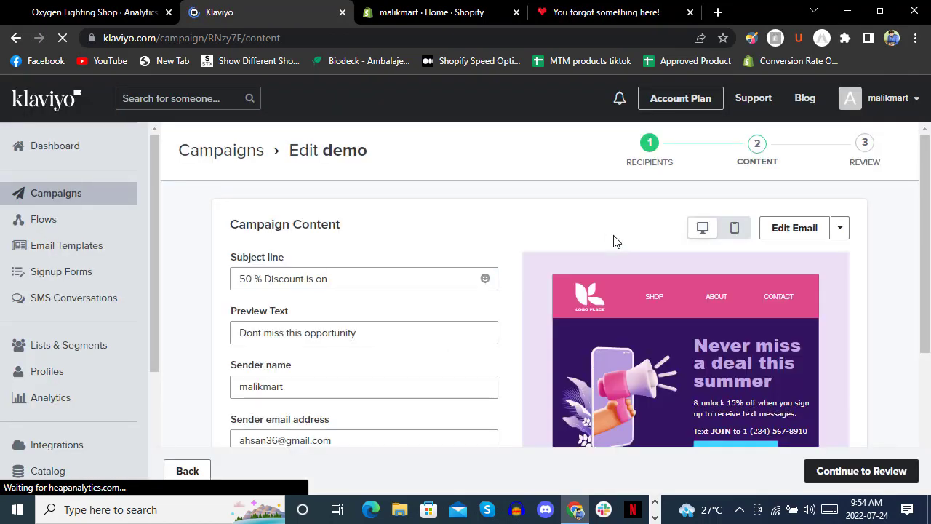
# Continue the demo campaign to Review, confirming Newsletter and Repeat Buyers recipients.
pyautogui.scroll(-3, 604, 235)
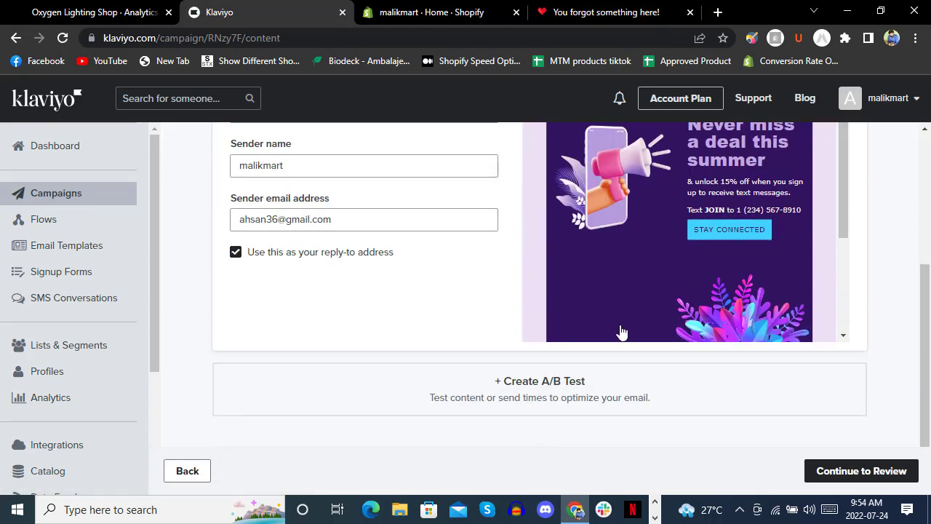
pyautogui.scroll(3, 771, 405)
pyautogui.click(867, 472)
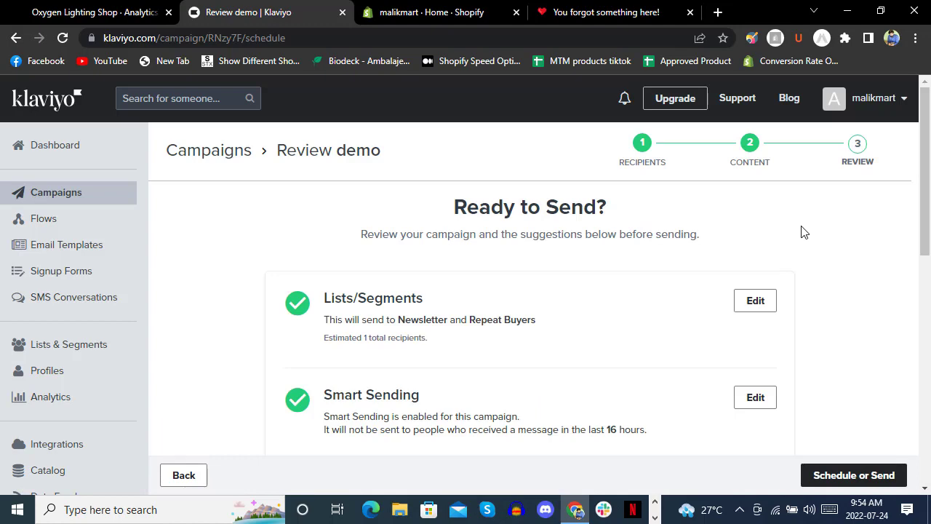
# Check the demo campaign's review checklist, cancel the send dialog unsent, and return to edit its content.
pyautogui.scroll(-3, 270, 222)
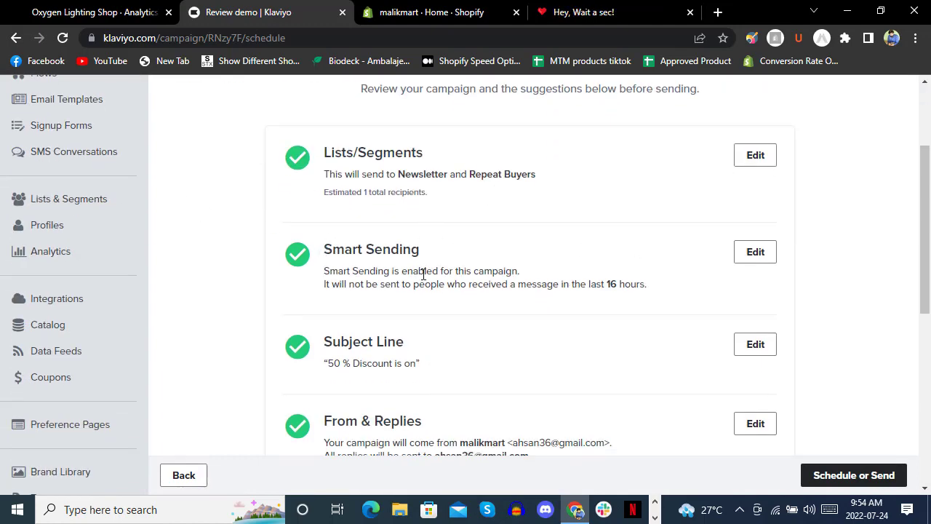
pyautogui.scroll(-2, 423, 275)
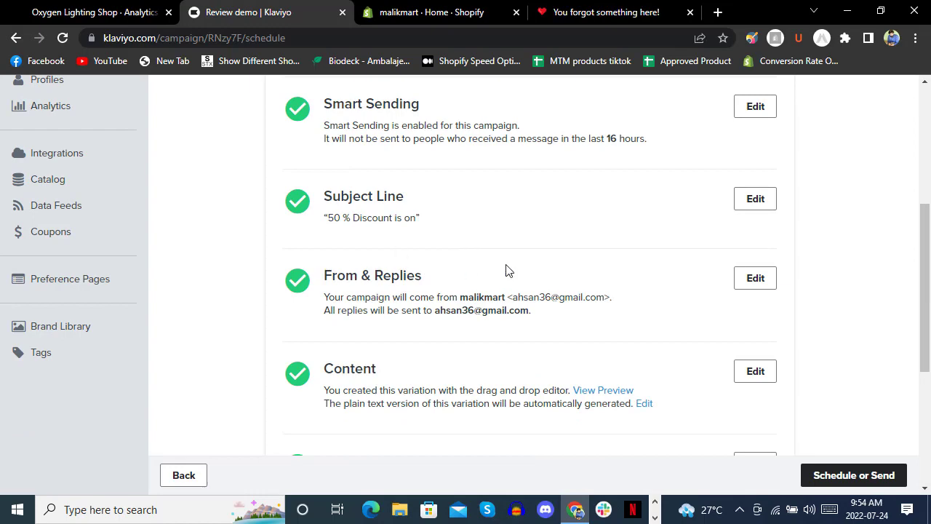
pyautogui.scroll(-3, 507, 270)
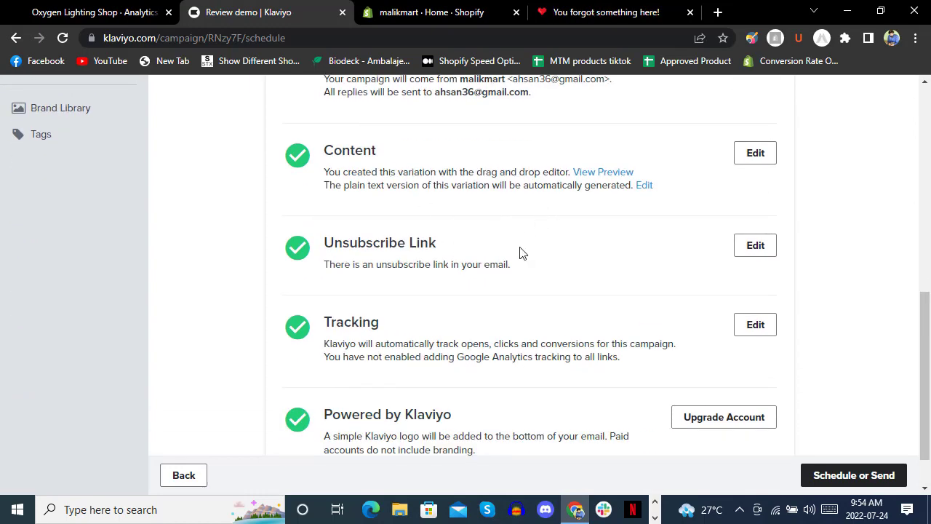
pyautogui.scroll(-2, 515, 307)
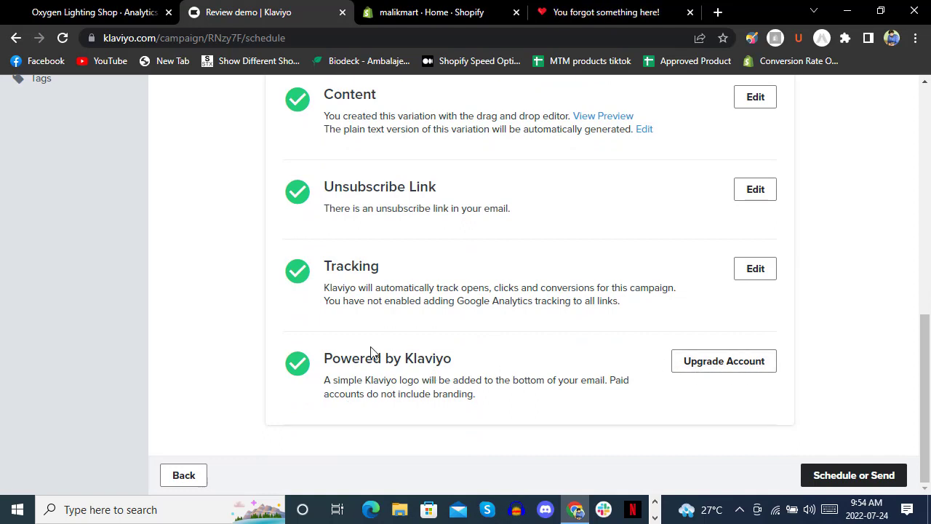
pyautogui.click(859, 479)
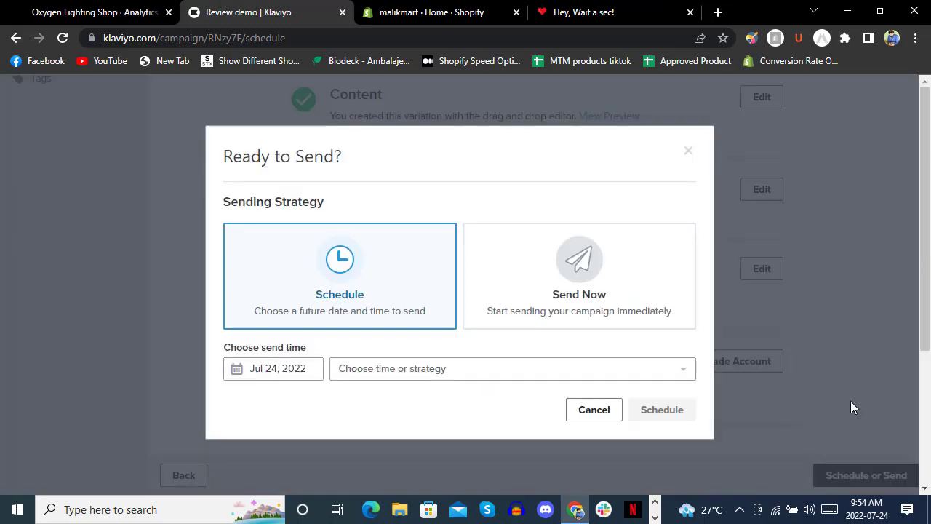
pyautogui.click(610, 412)
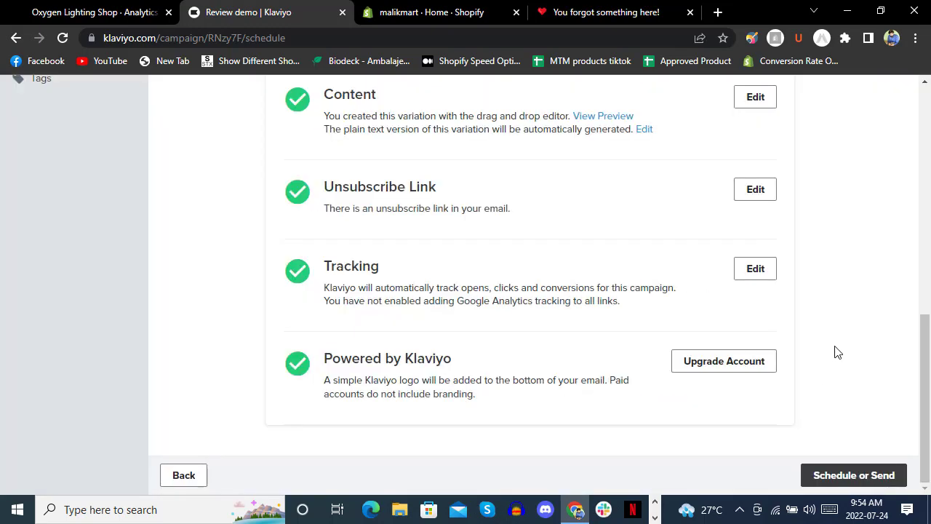
pyautogui.scroll(-4, 809, 306)
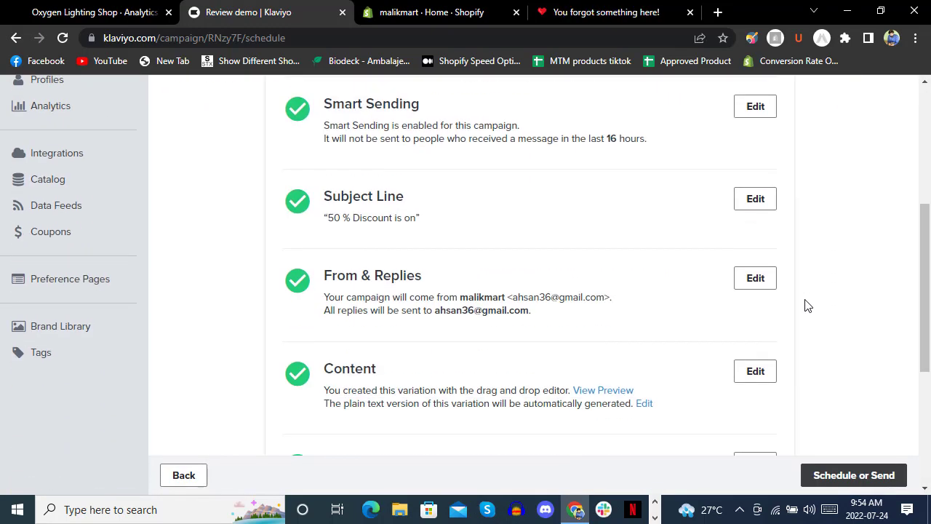
pyautogui.click(765, 374)
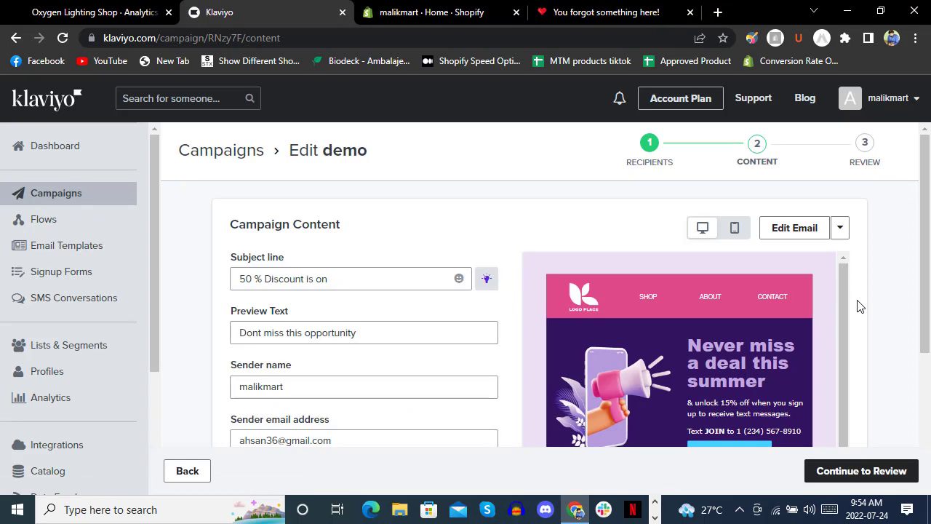
# Look over the demo email in the design editor, then jump back to the campaign's Review step.
pyautogui.scroll(-3, 858, 307)
pyautogui.scroll(3, 856, 305)
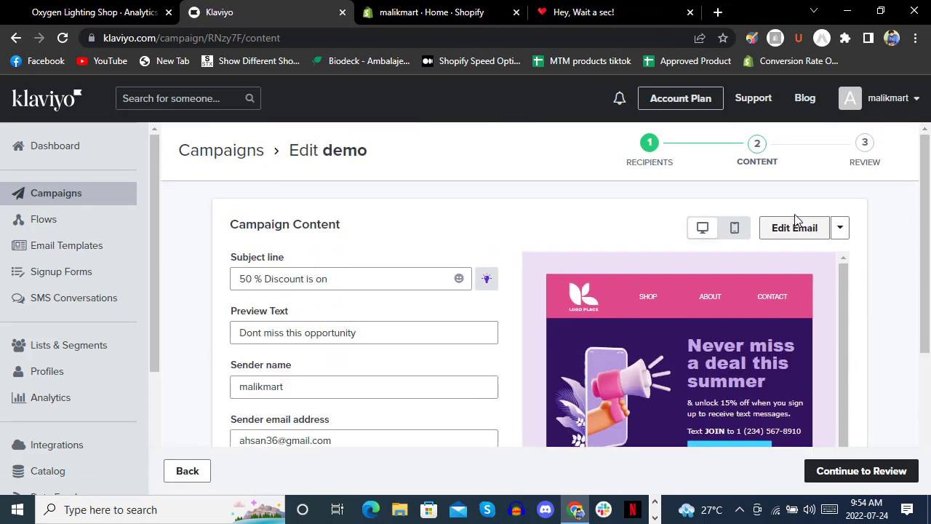
pyautogui.click(794, 227)
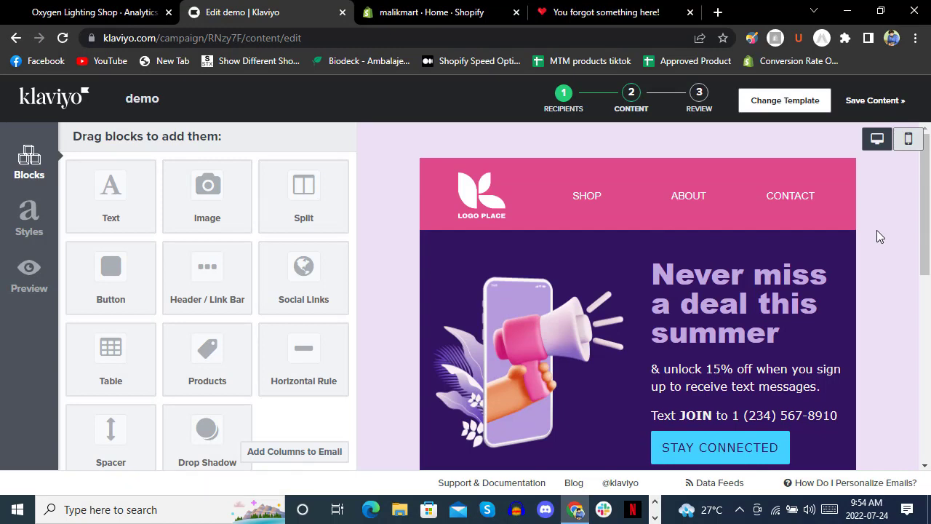
pyautogui.scroll(-15, 877, 236)
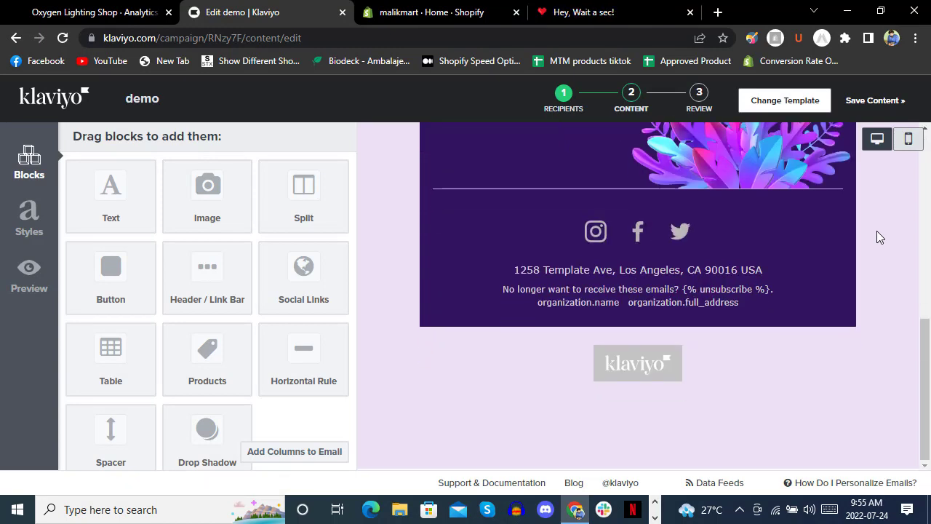
pyautogui.scroll(10, 877, 231)
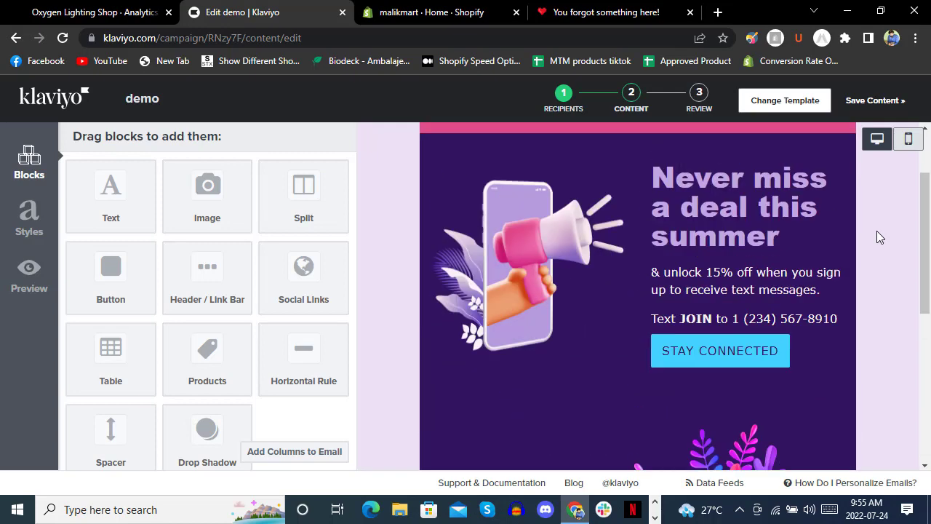
pyautogui.click(698, 109)
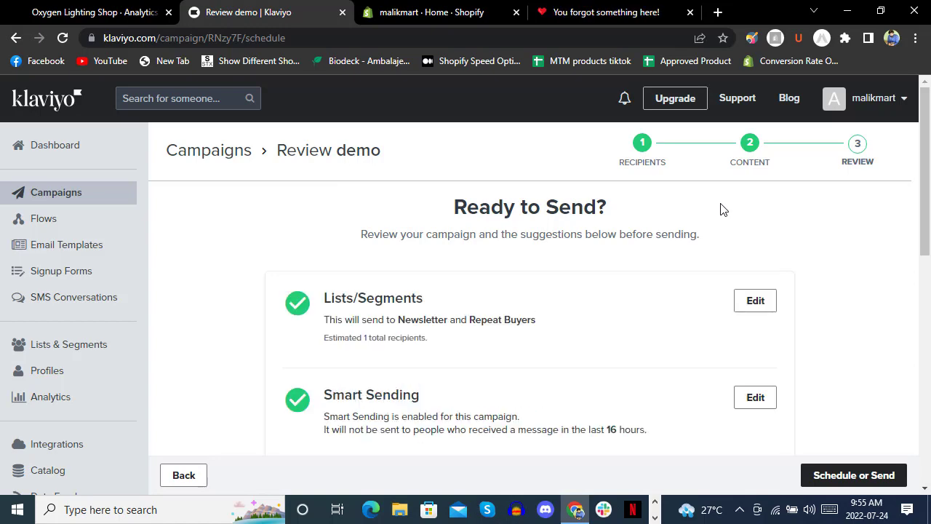
# Open the demo email's web preview in a new tab, then return to the 'Review demo' tab.
pyautogui.scroll(-6, 720, 209)
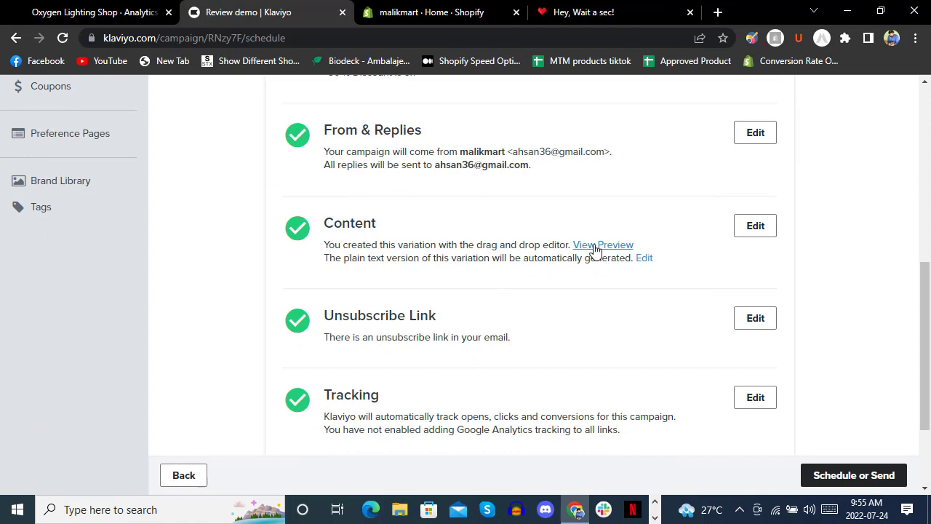
pyautogui.click(598, 246)
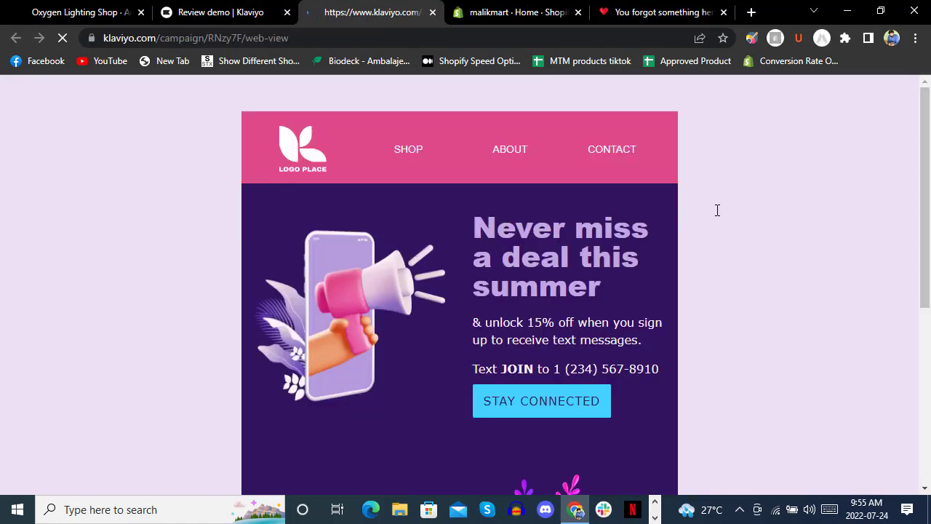
pyautogui.scroll(-5, 717, 211)
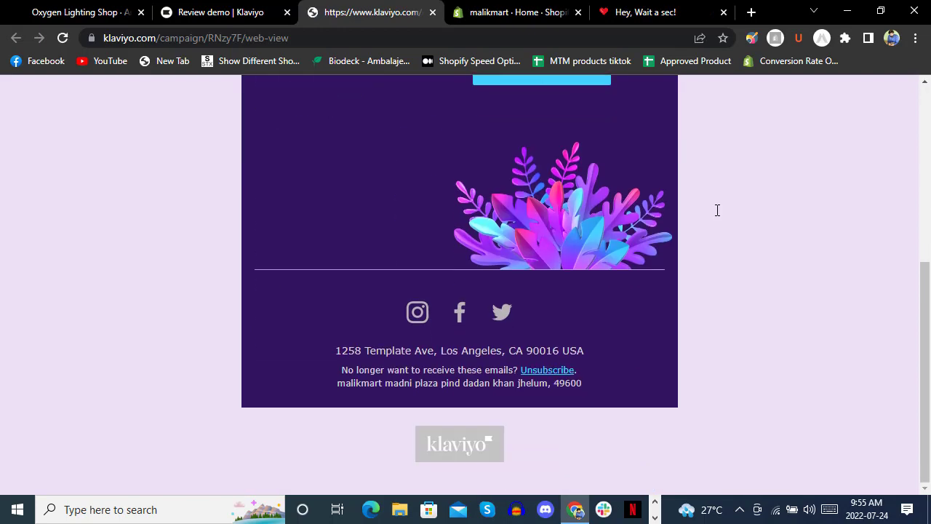
pyautogui.scroll(5, 715, 211)
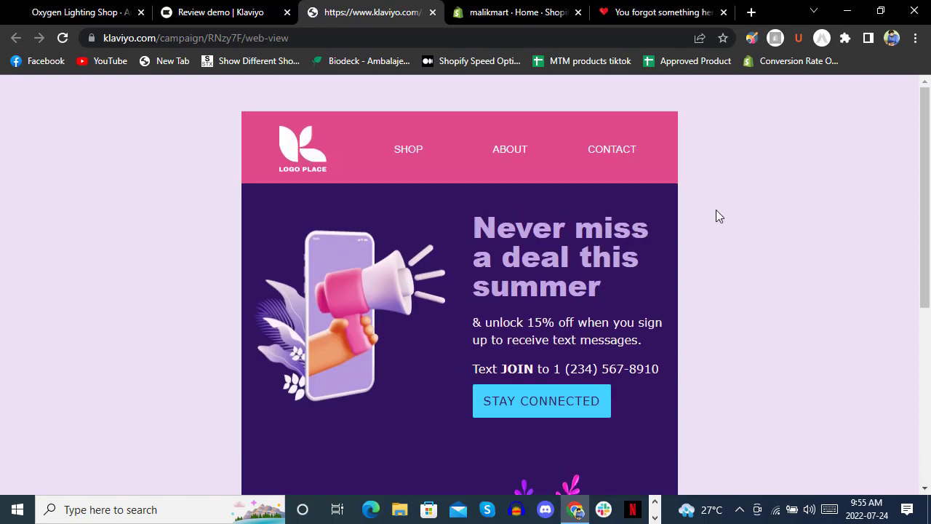
pyautogui.scroll(-5, 716, 216)
pyautogui.scroll(5, 717, 223)
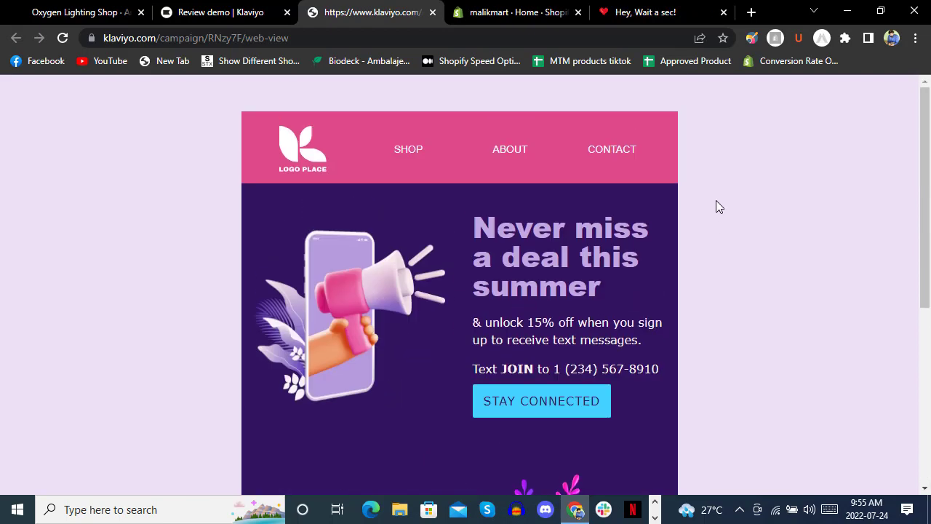
pyautogui.click(234, 13)
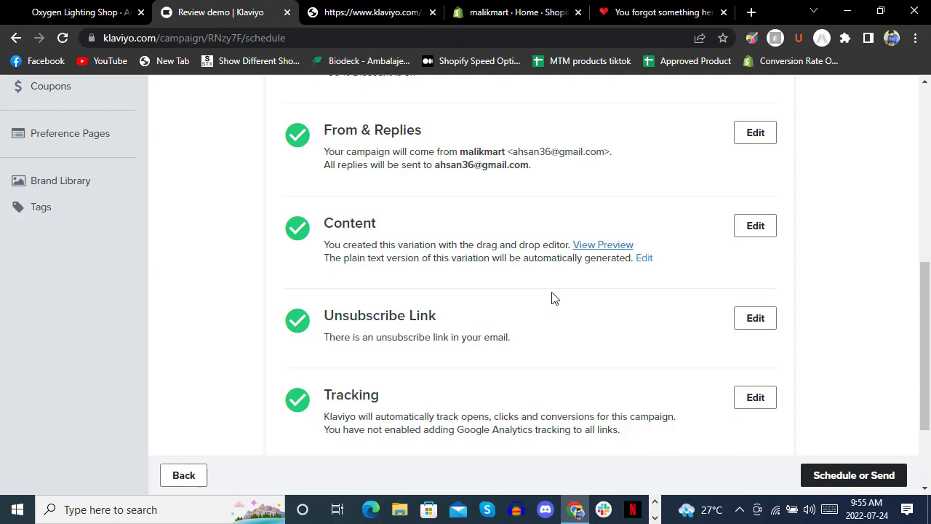
pyautogui.scroll(6, 551, 297)
# Choose the Send Now option and send the demo campaign immediately.
pyautogui.click(851, 479)
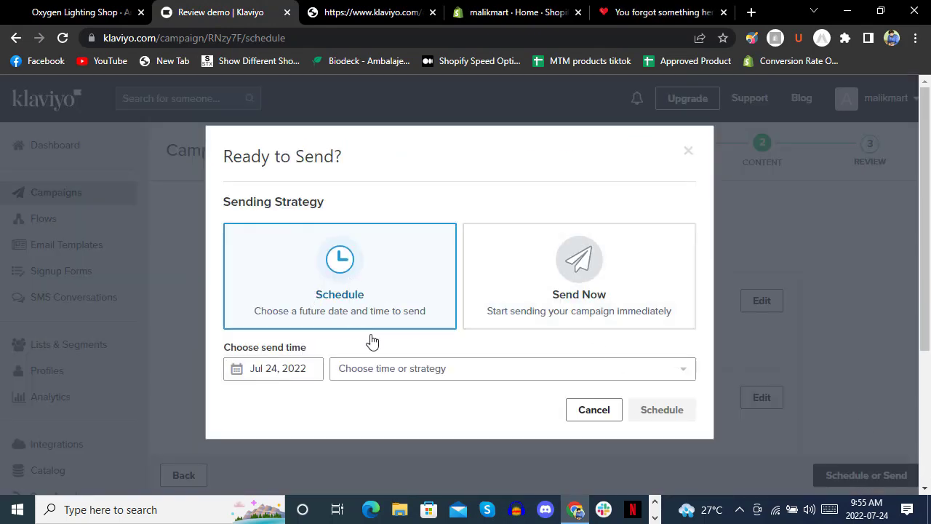
pyautogui.click(390, 373)
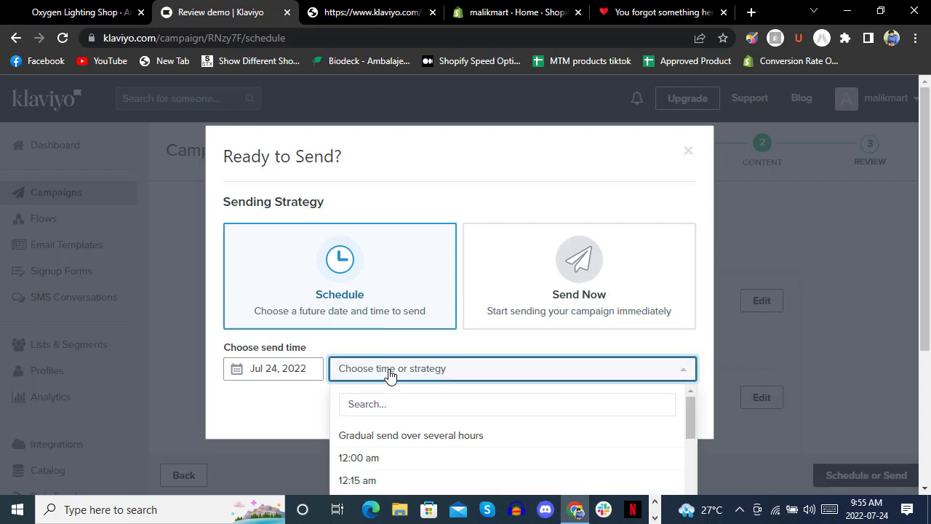
pyautogui.click(390, 370)
pyautogui.click(532, 262)
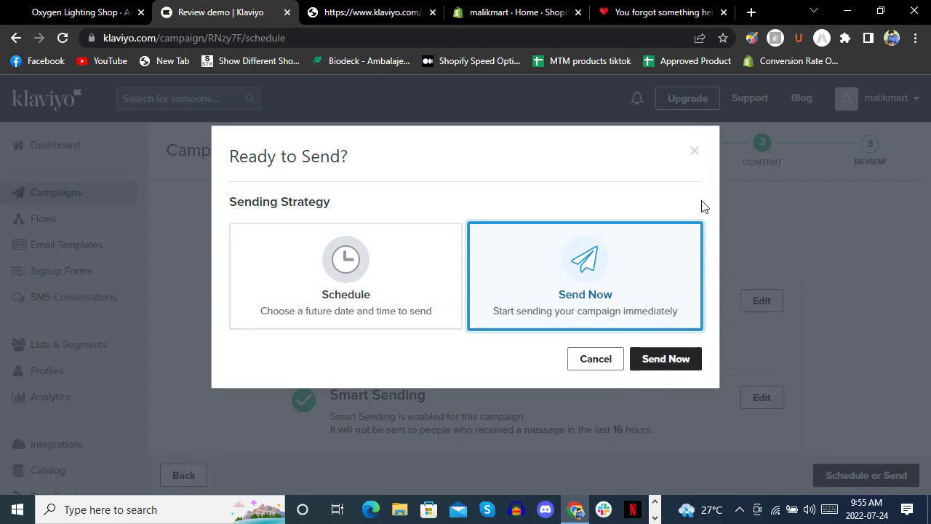
pyautogui.click(694, 154)
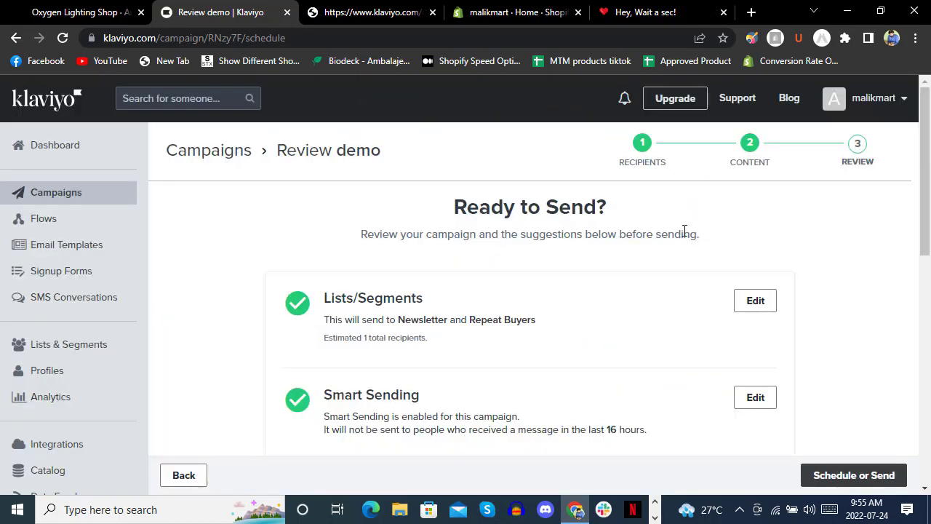
pyautogui.scroll(-7, 580, 390)
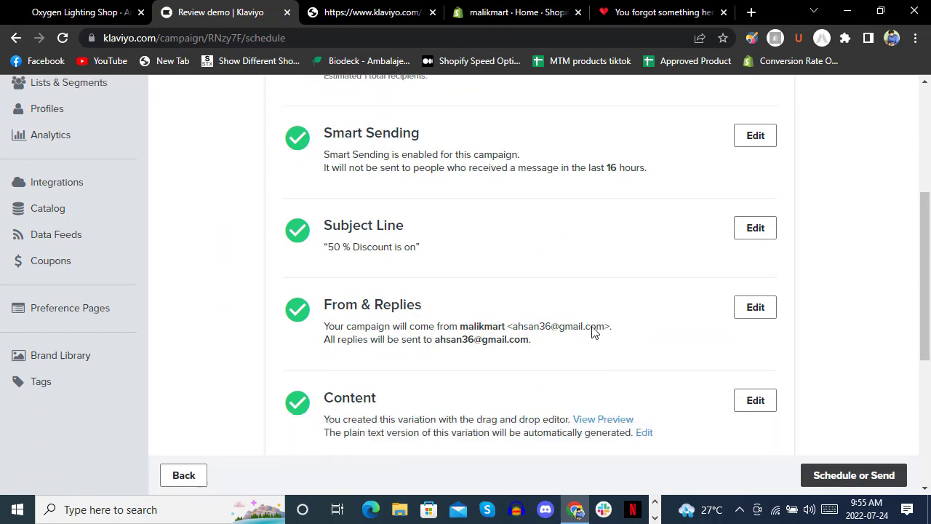
pyautogui.scroll(7, 592, 332)
pyautogui.click(855, 475)
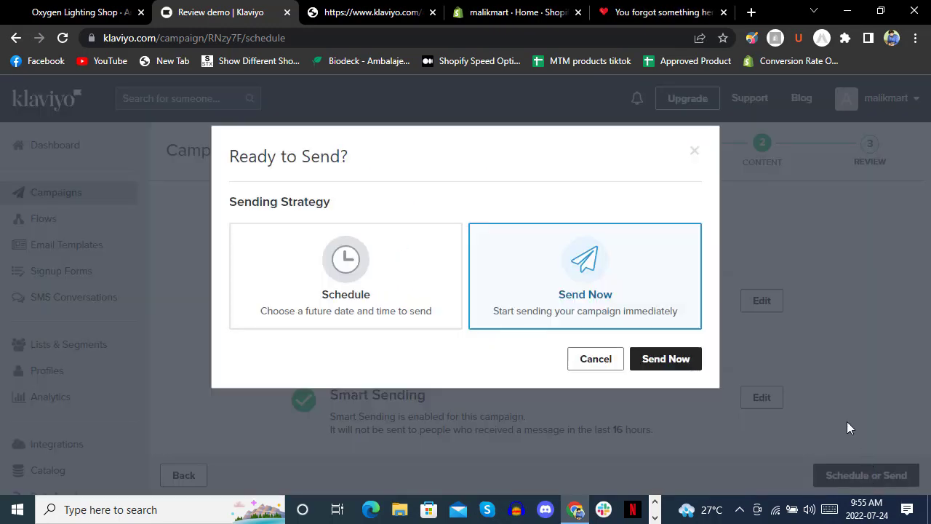
pyautogui.click(676, 362)
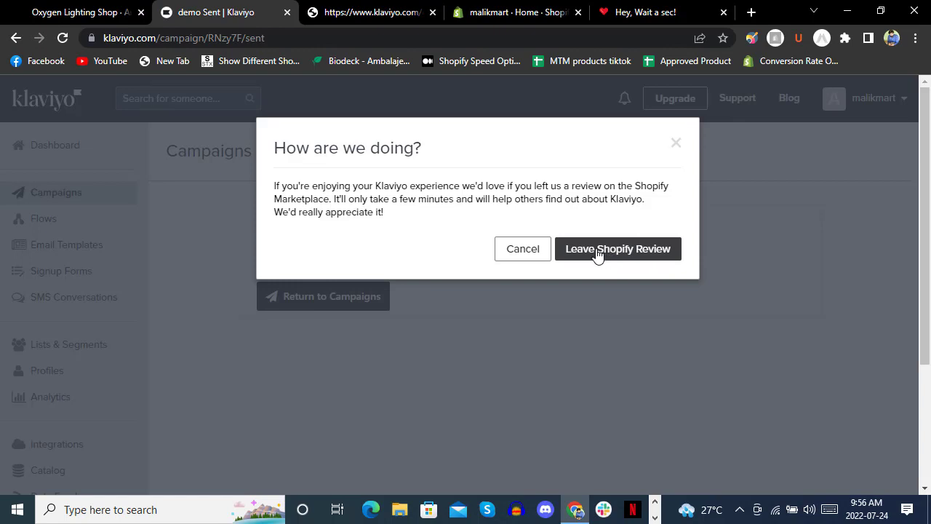
# Dismiss the review prompt, open the demo campaign's report, and view its Recipient Activity.
pyautogui.click(677, 144)
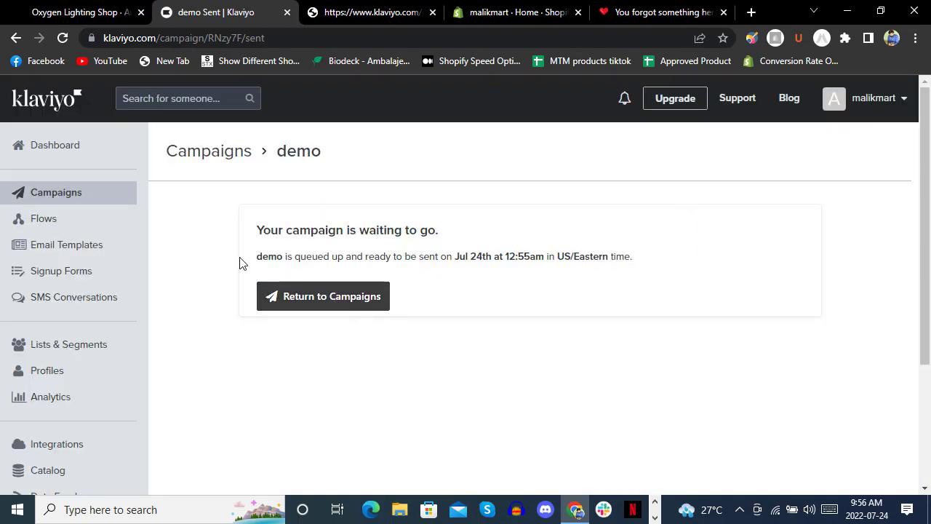
pyautogui.click(337, 306)
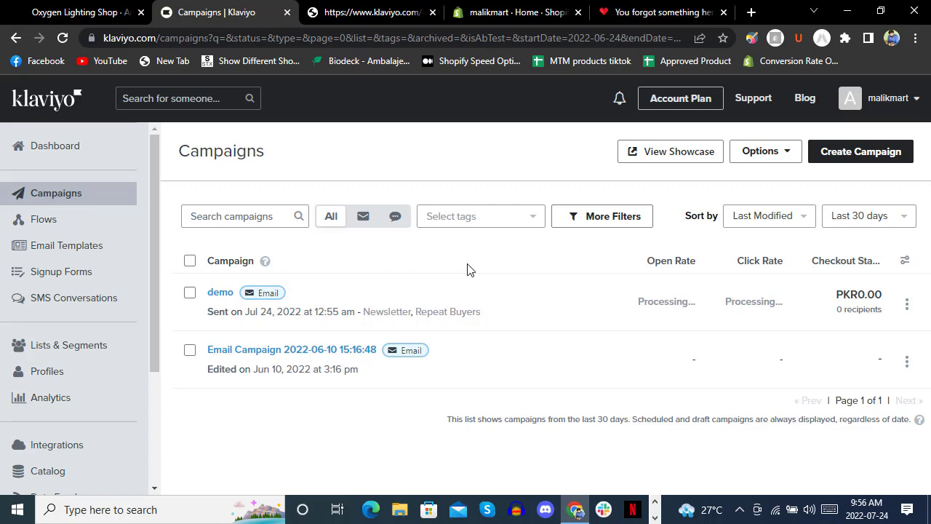
pyautogui.click(216, 302)
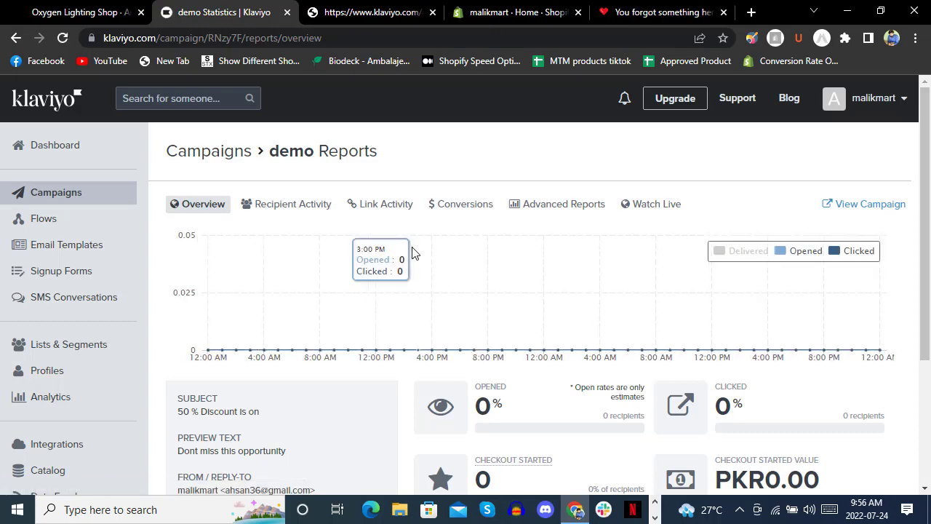
pyautogui.scroll(-3, 427, 265)
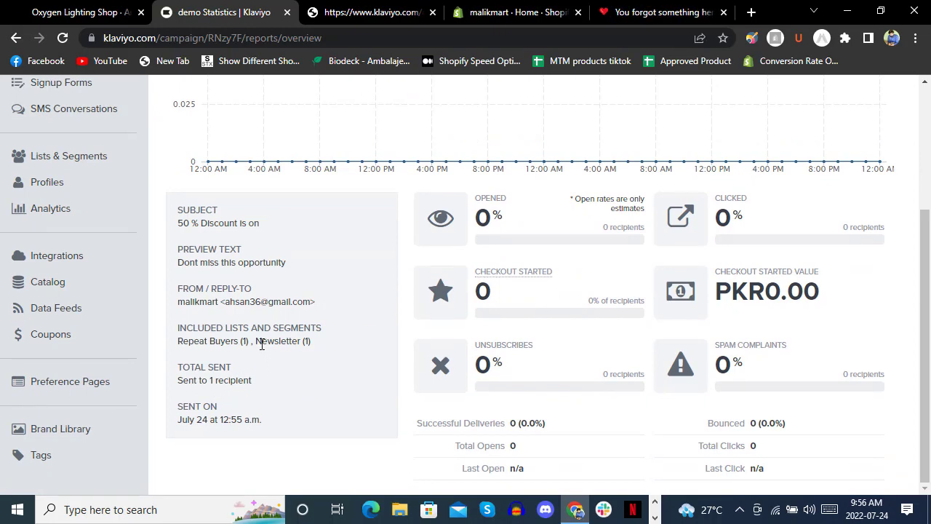
pyautogui.scroll(5, 369, 313)
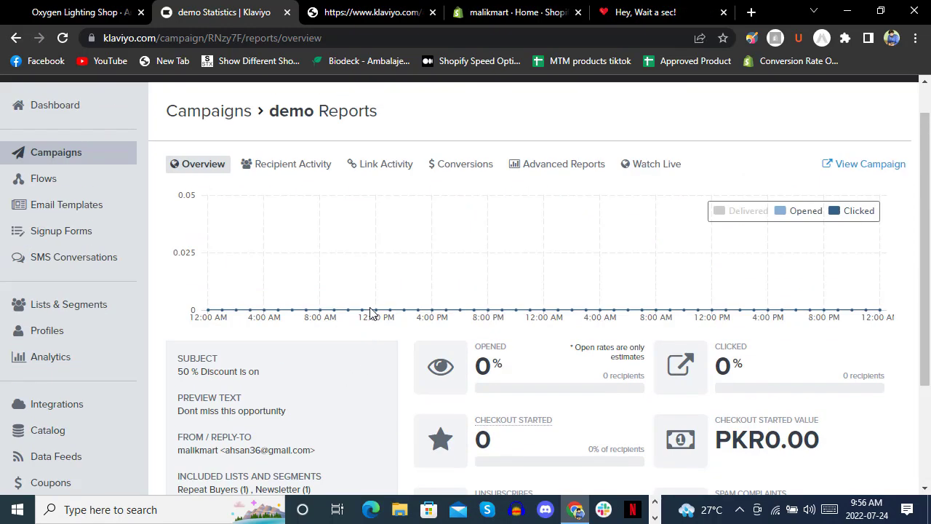
pyautogui.click(298, 205)
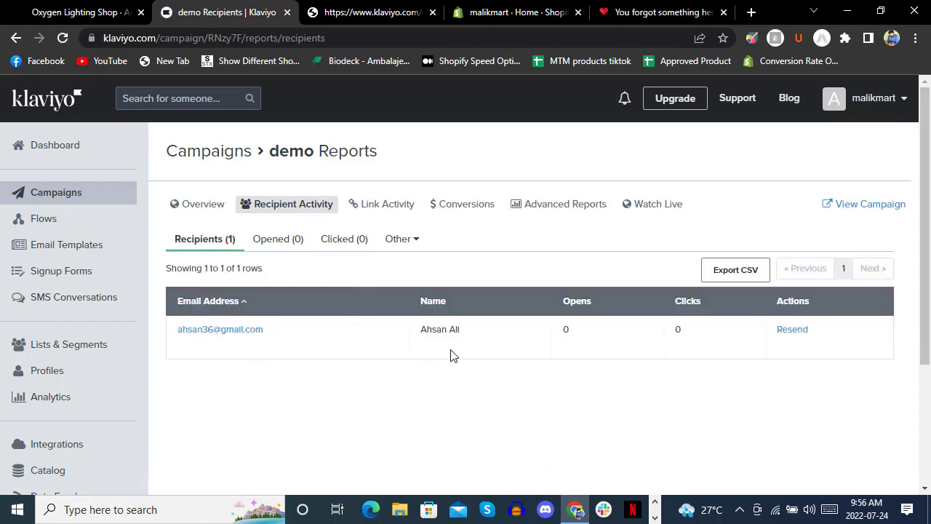
# Open Gmail in a new browser tab beside Klaviyo's demo recipient report.
pyautogui.click(752, 12)
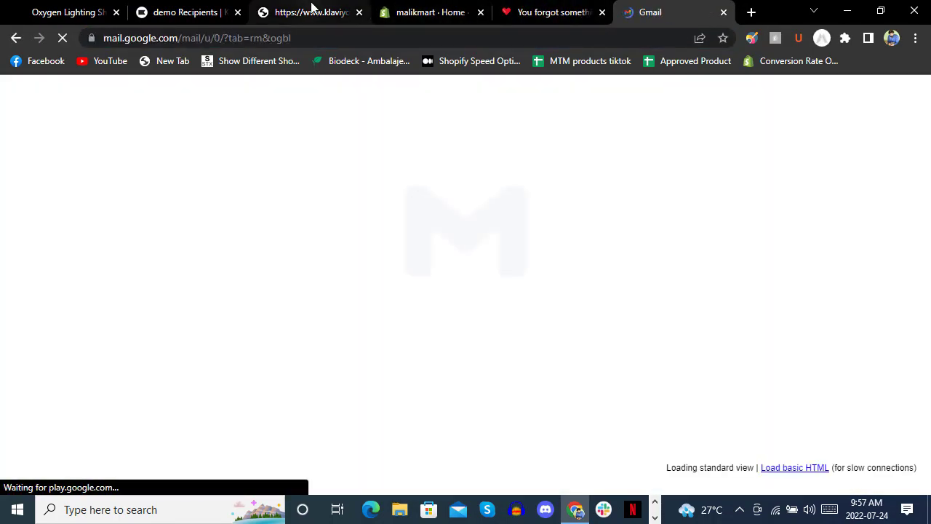
pyautogui.click(313, 12)
pyautogui.click(190, 10)
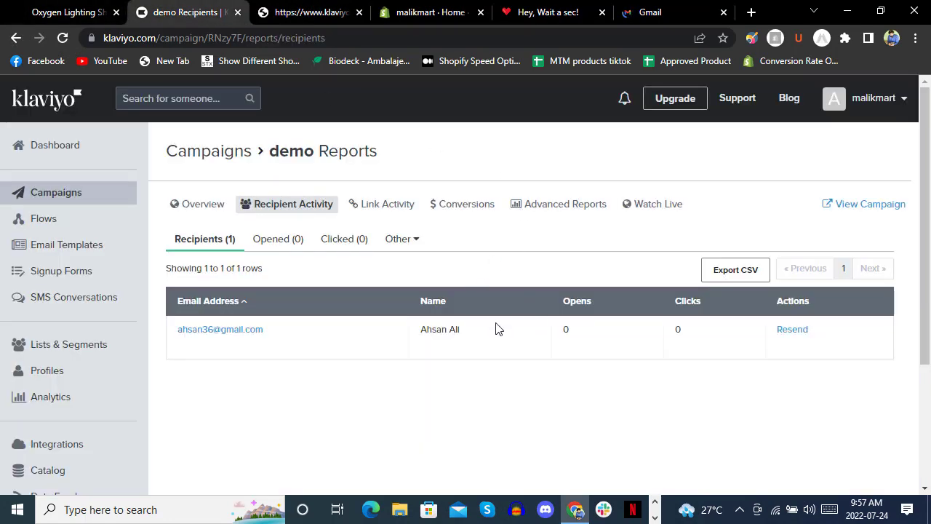
pyautogui.click(654, 11)
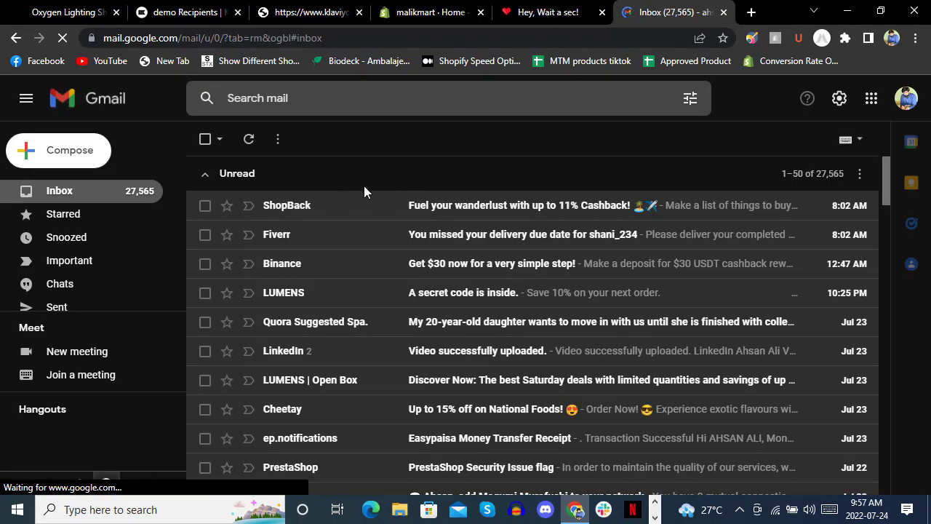
# Find the '50 % Discount is on' email in Spam and mark it not spam.
pyautogui.scroll(-2, 78, 233)
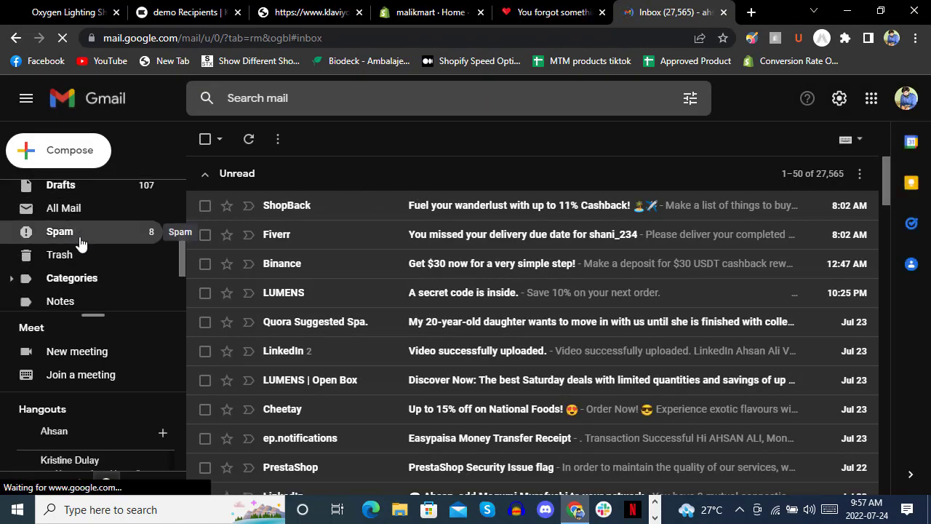
pyautogui.click(80, 242)
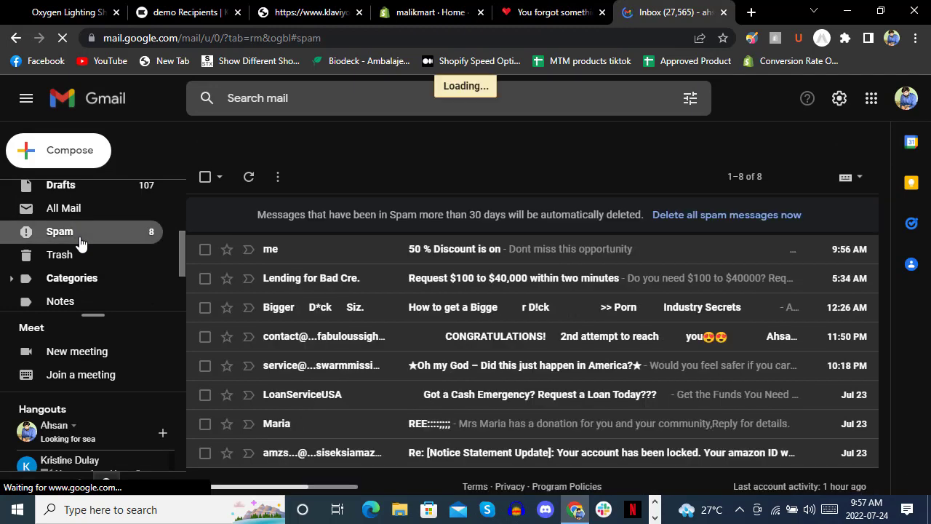
pyautogui.click(409, 252)
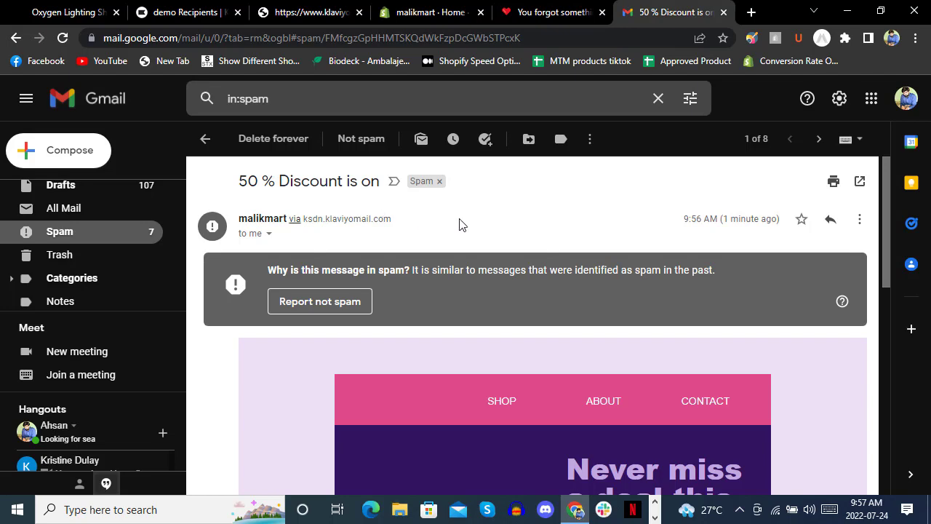
pyautogui.scroll(-4, 482, 218)
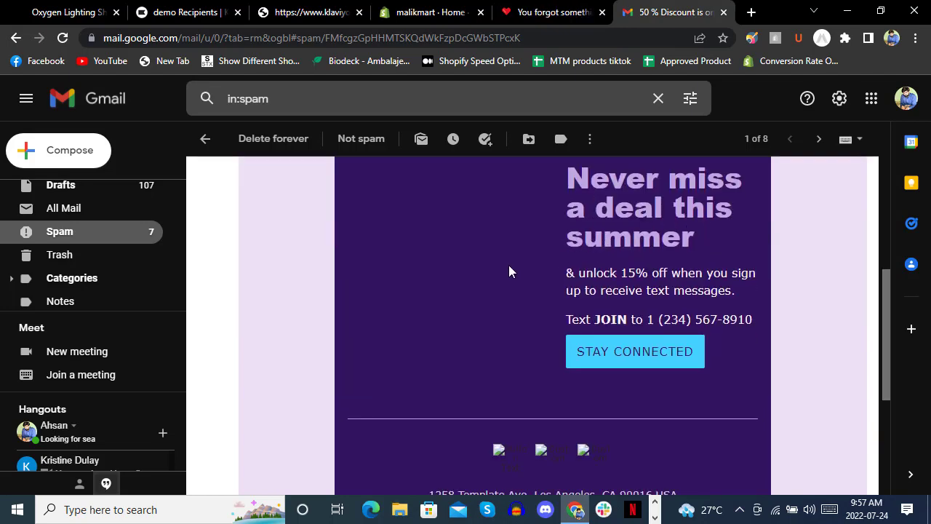
pyautogui.scroll(4, 509, 265)
pyautogui.click(304, 301)
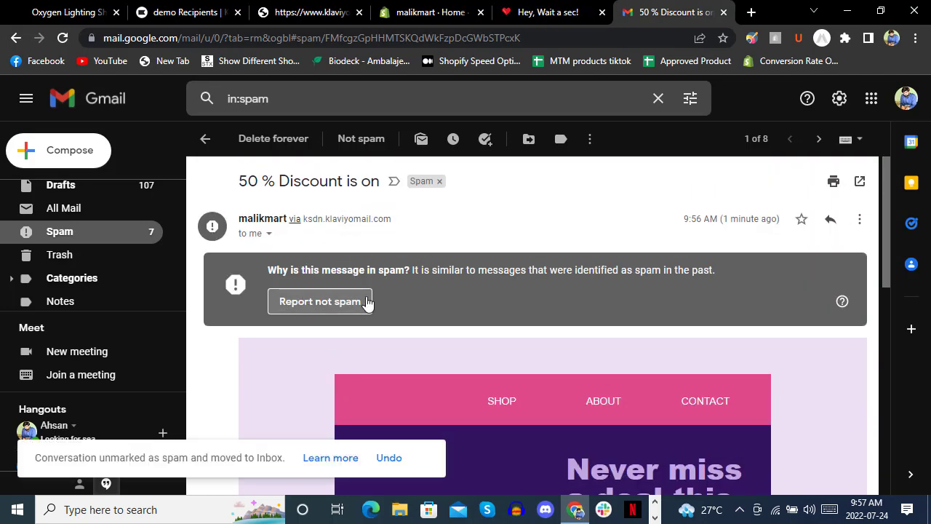
pyautogui.click(426, 457)
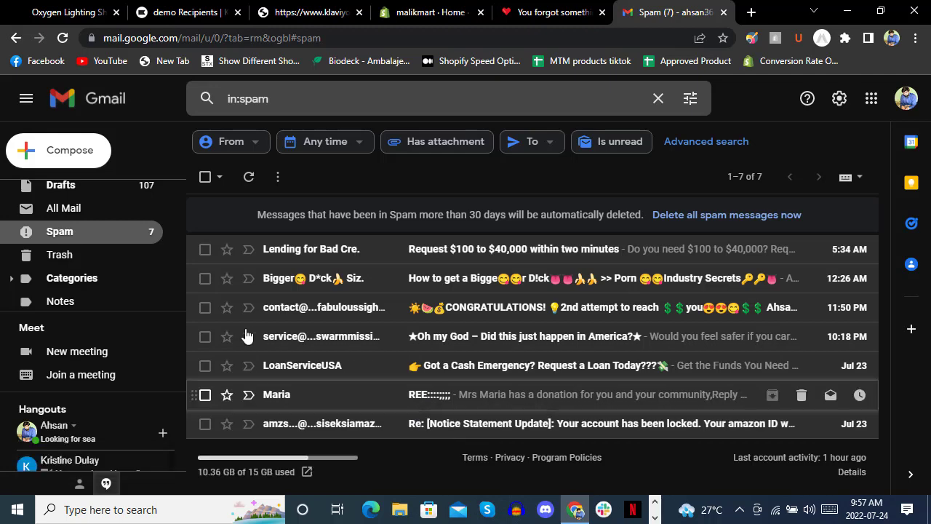
# Open the '50 % Discount is on' email from the Inbox and read it through.
pyautogui.scroll(3, 156, 233)
pyautogui.click(109, 196)
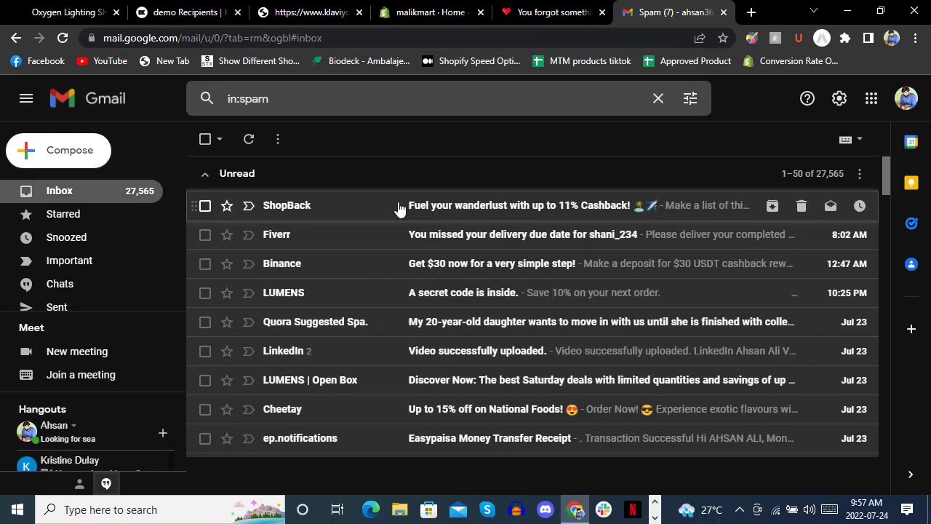
pyautogui.scroll(-20, 415, 342)
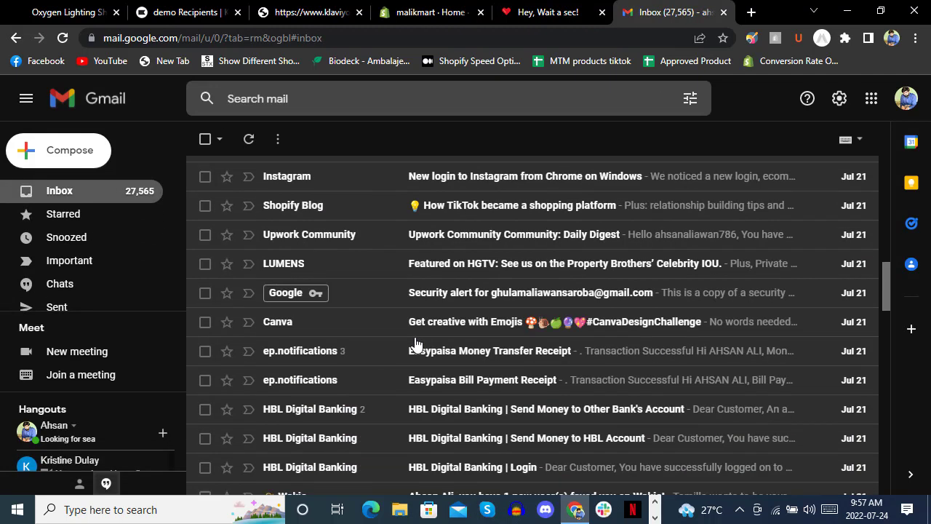
pyautogui.click(459, 246)
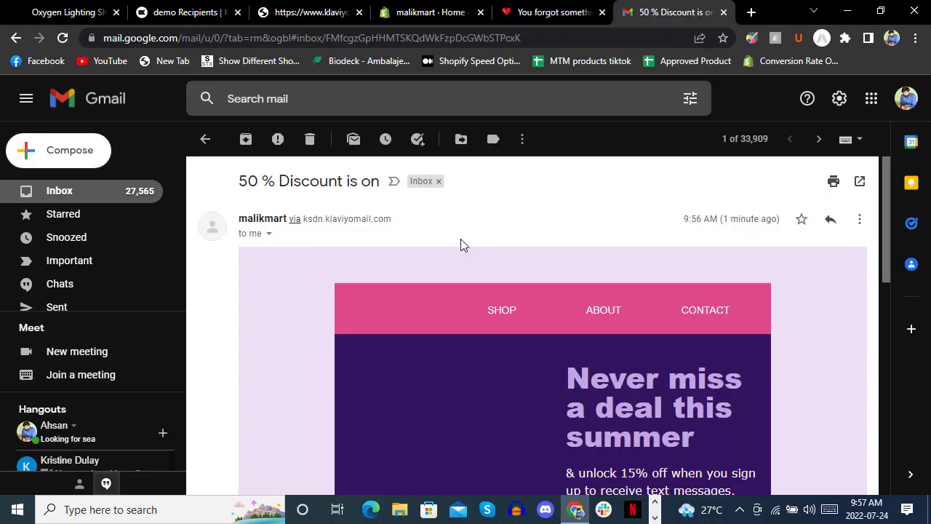
pyautogui.scroll(-6, 466, 235)
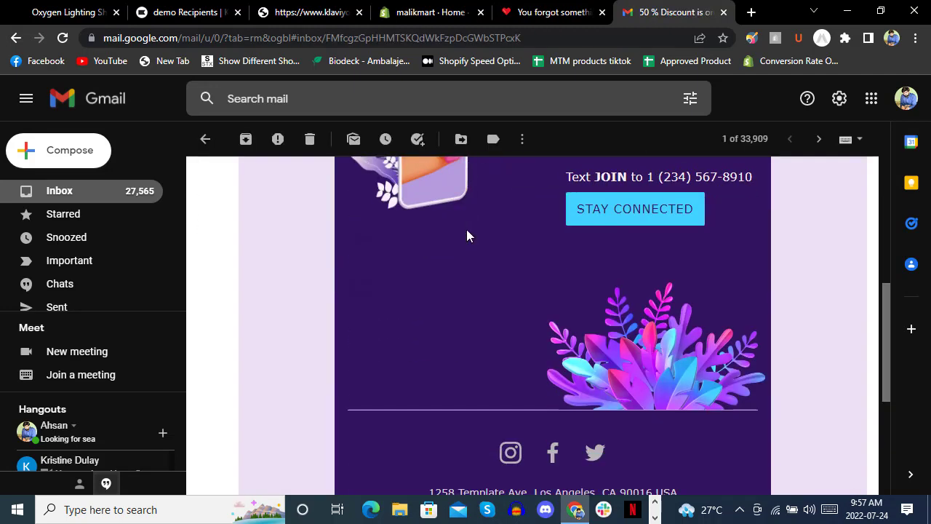
pyautogui.scroll(6, 466, 235)
pyautogui.scroll(-8, 467, 230)
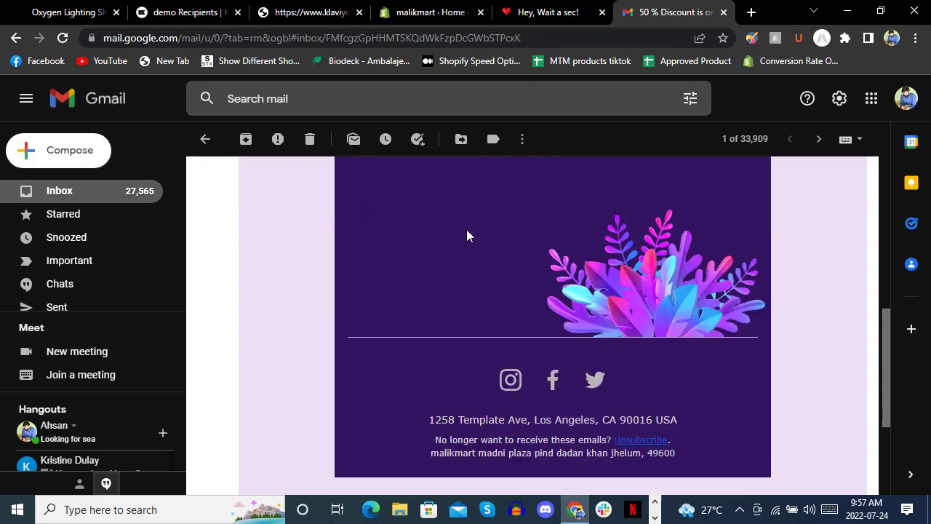
pyautogui.scroll(8, 467, 229)
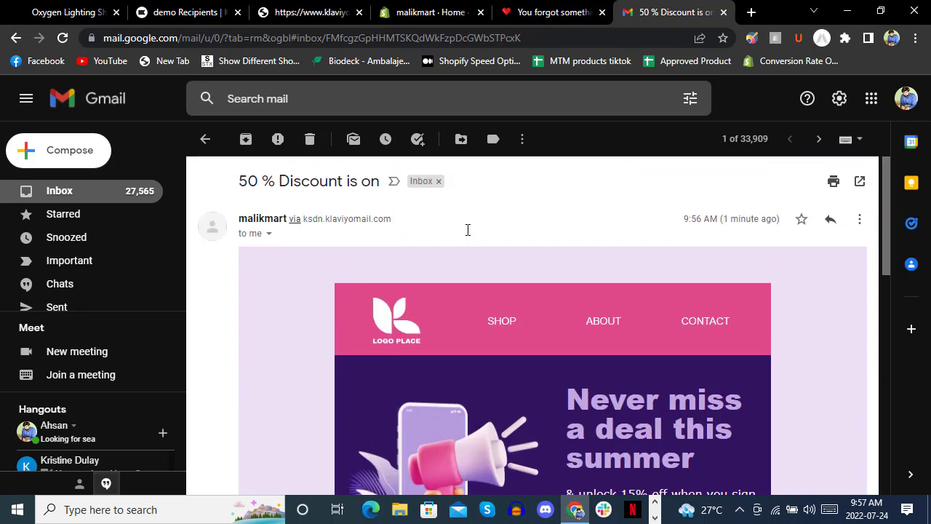
pyautogui.scroll(-1, 524, 263)
pyautogui.scroll(-8, 518, 264)
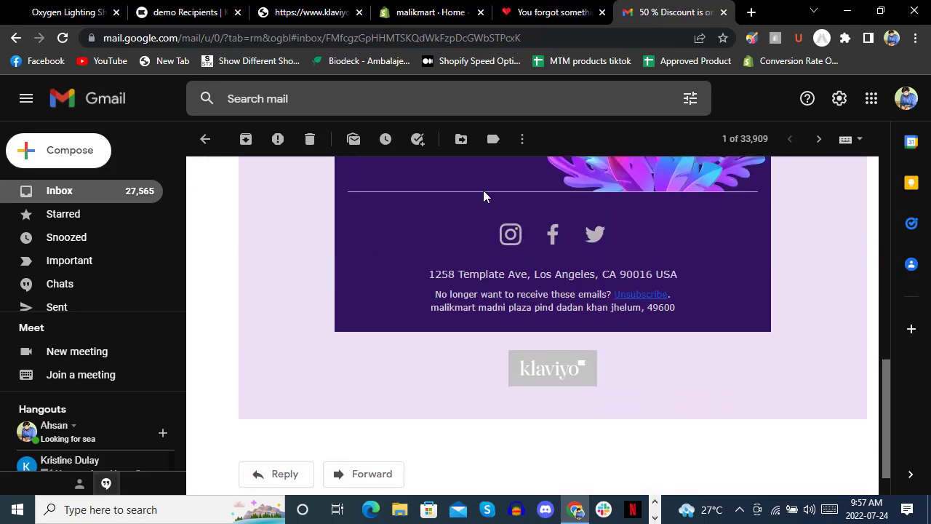
pyautogui.click(295, 10)
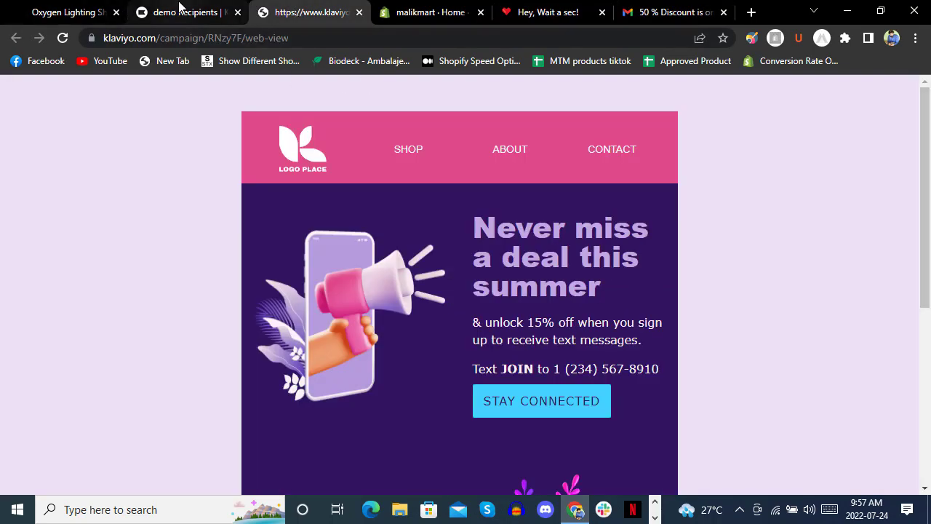
# Check the demo recipient report, then open the Flows page.
pyautogui.click(181, 10)
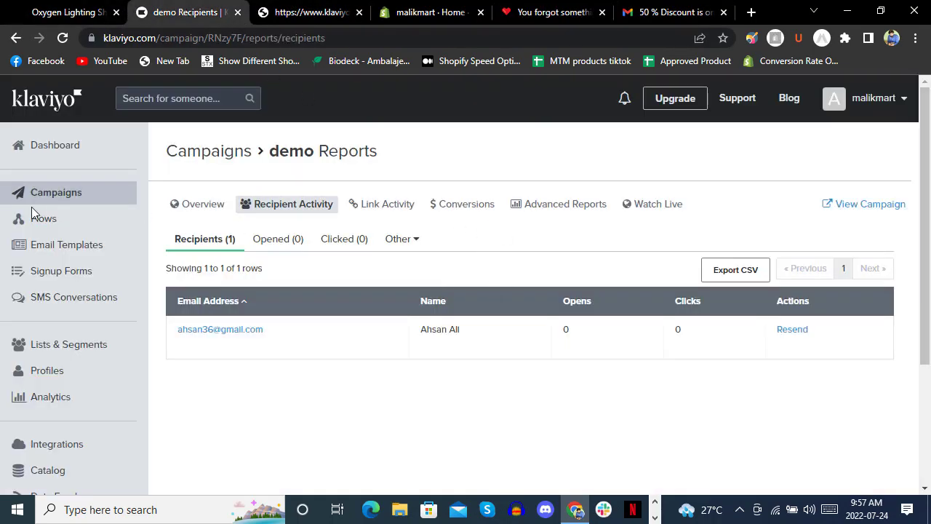
pyautogui.click(69, 222)
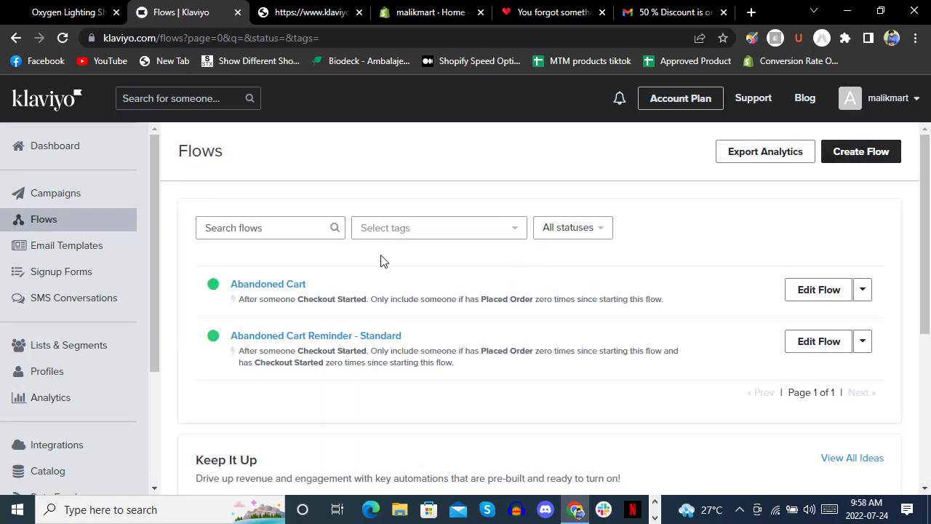
# Open the Abandoned Cart flow and show its Checkout Started trigger with zero Placed Orders filter.
pyautogui.click(826, 288)
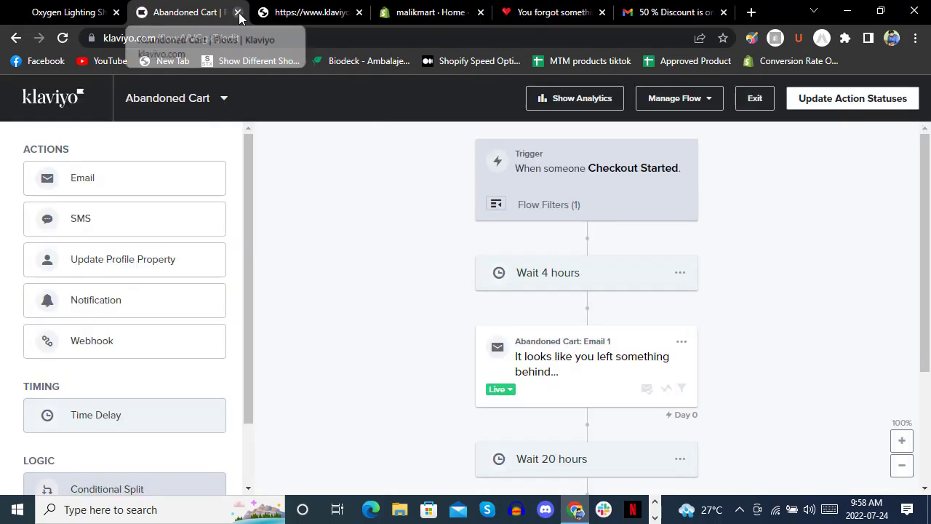
pyautogui.click(16, 37)
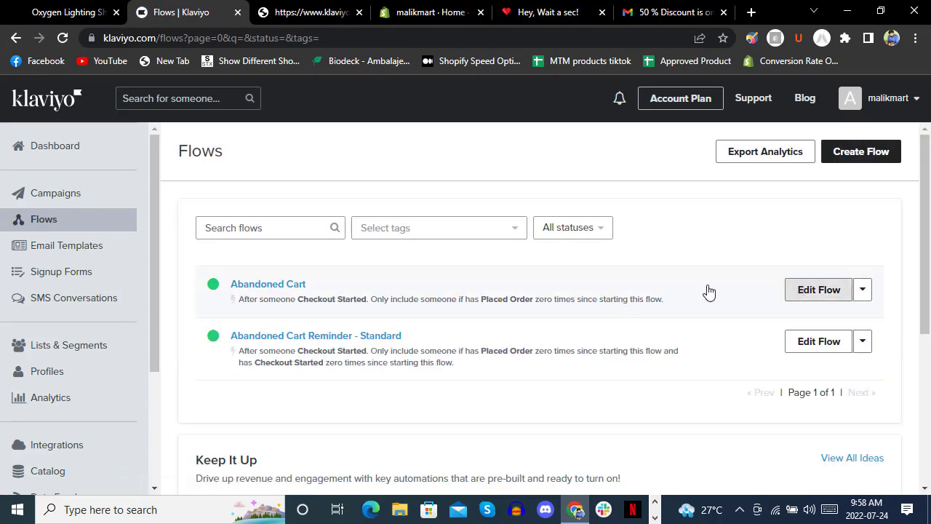
pyautogui.click(709, 291)
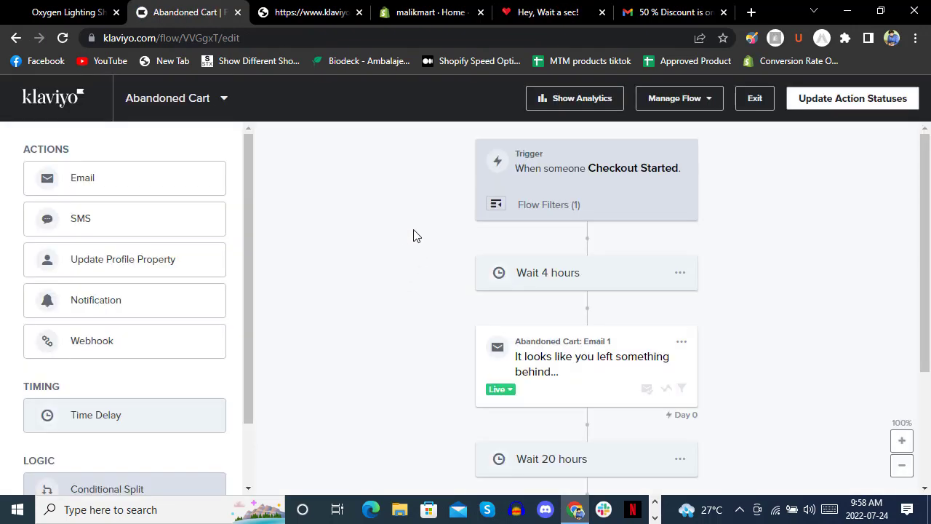
pyautogui.click(495, 211)
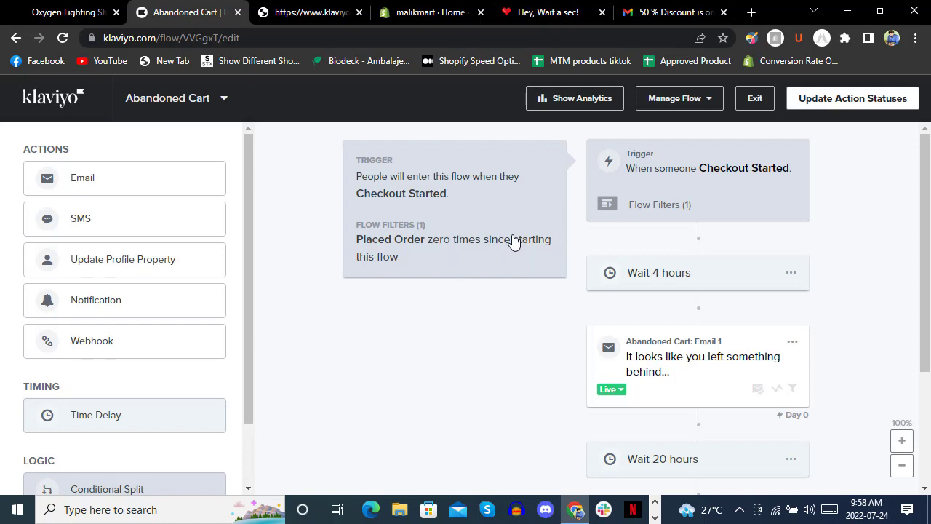
pyautogui.scroll(-1, 651, 227)
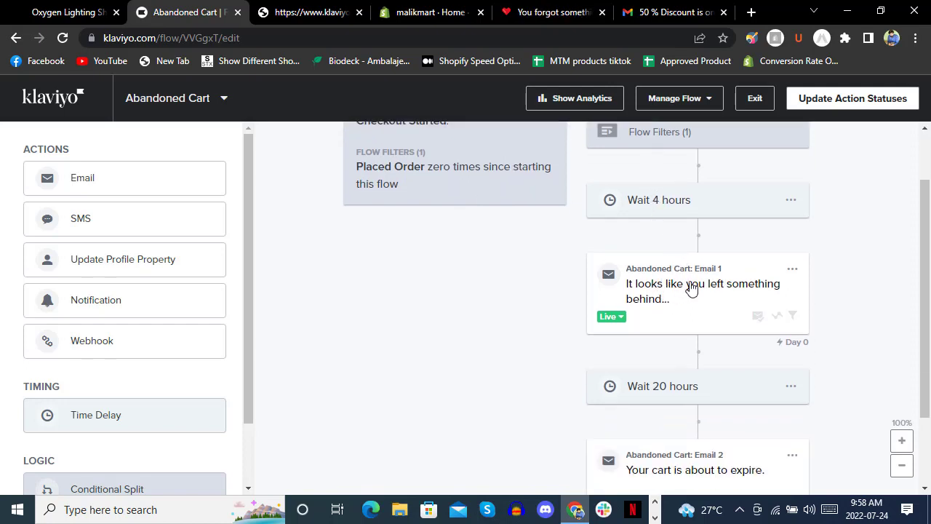
# Preview Abandoned Cart Email 1, 'Thanks for stopping by!', then return to the flow editor.
pyautogui.click(792, 269)
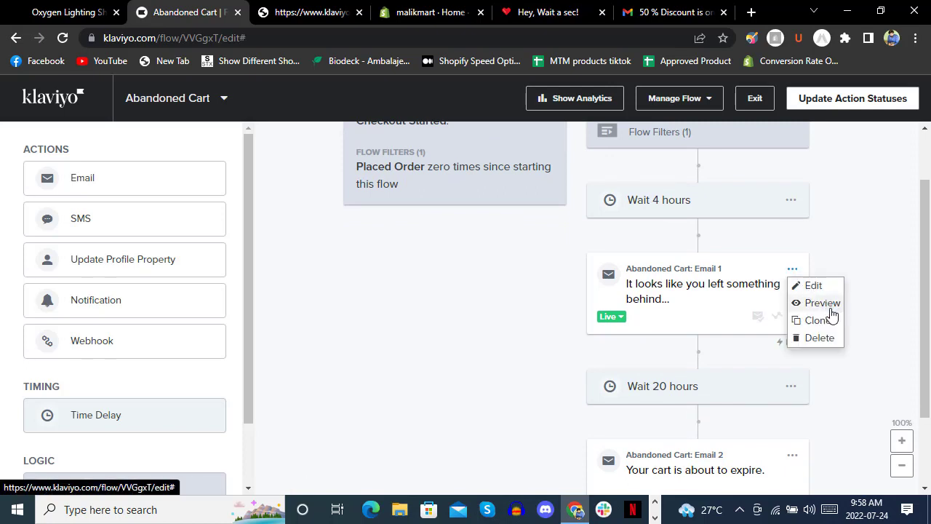
pyautogui.click(824, 302)
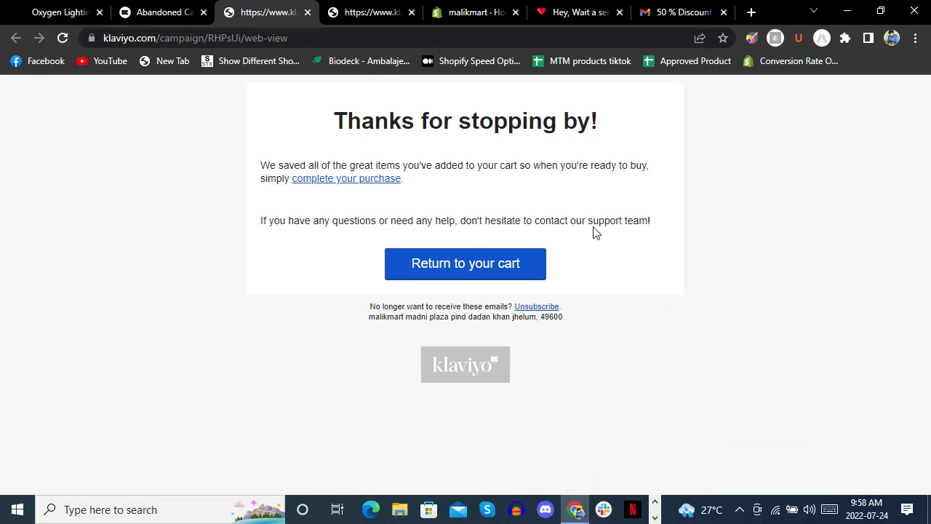
pyautogui.click(156, 12)
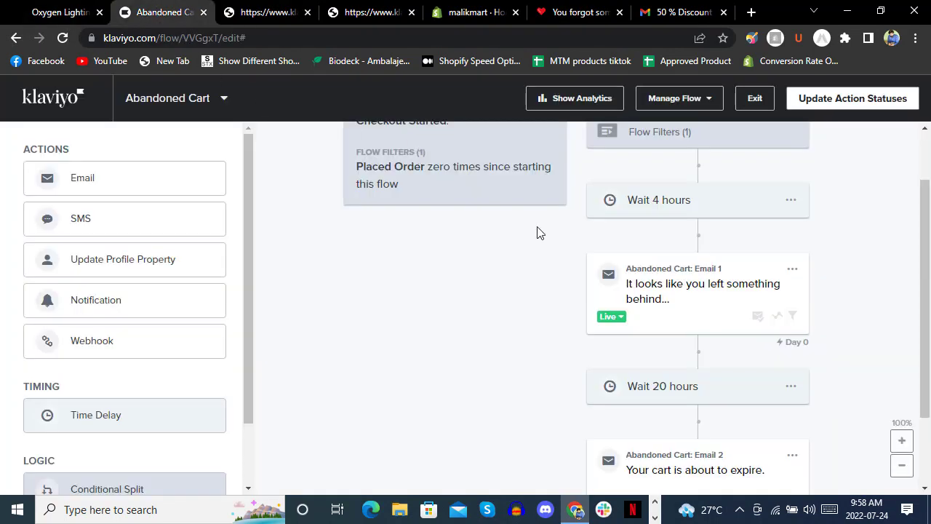
pyautogui.scroll(-1, 539, 234)
pyautogui.scroll(-1, 537, 235)
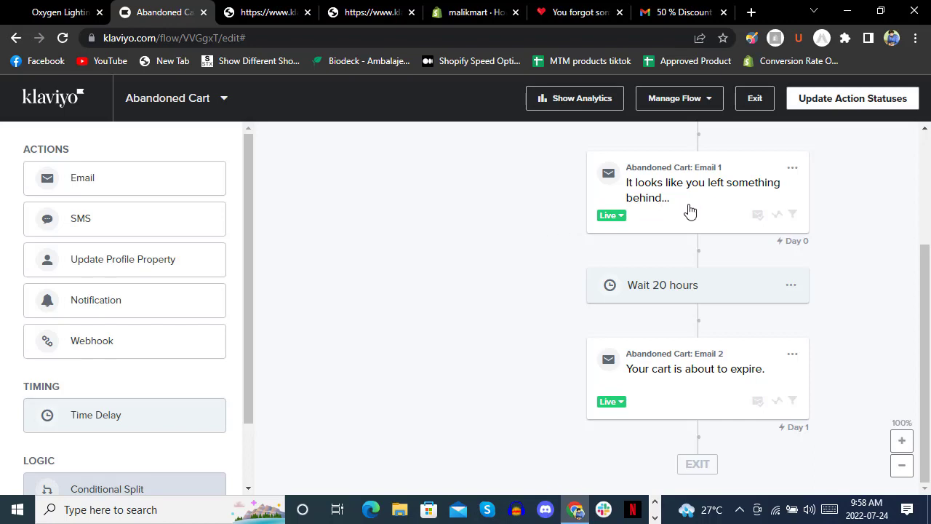
# Inspect the Wait 20 hours settings and close them unchanged.
pyautogui.click(799, 291)
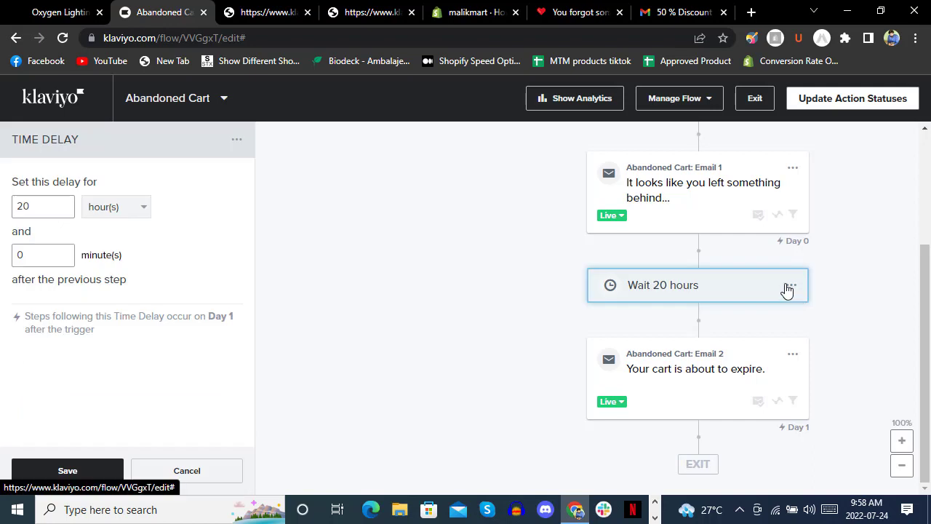
pyautogui.click(225, 471)
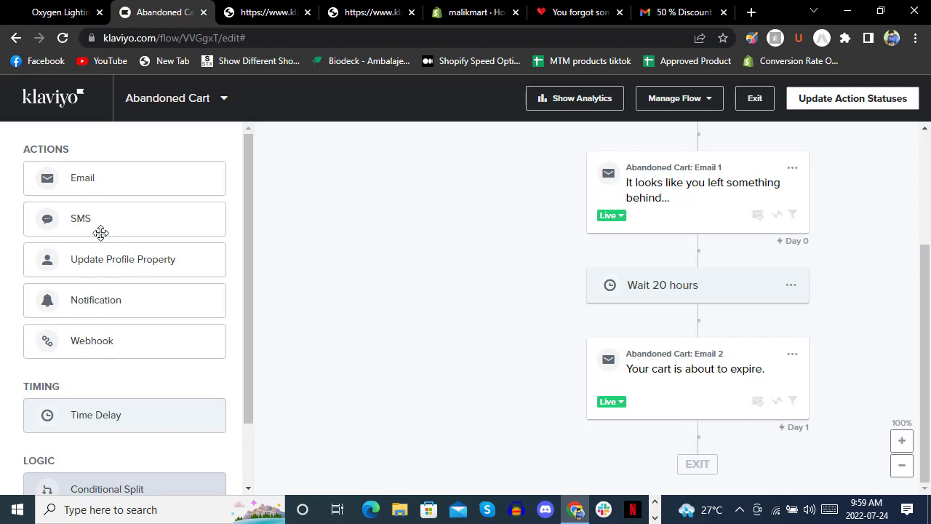
pyautogui.scroll(-1, 134, 291)
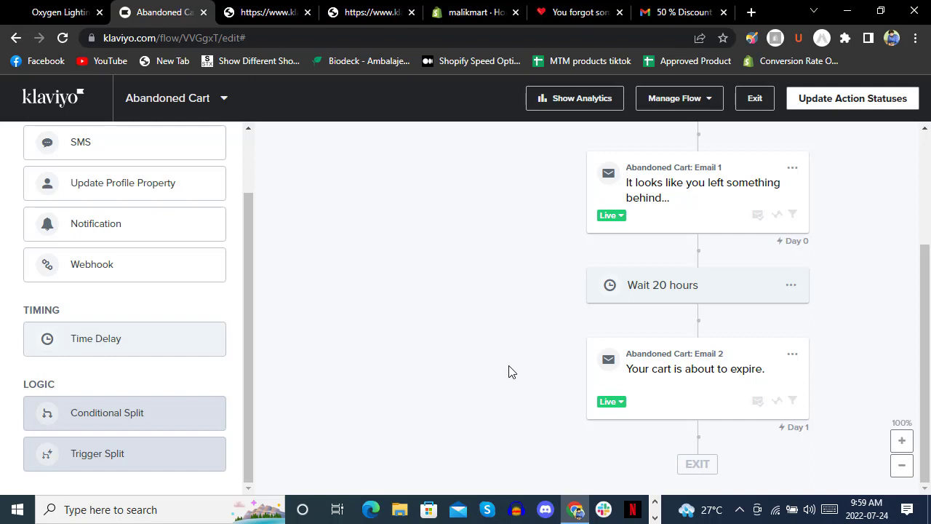
# Preview Email 2, 'Are you sure you want to leave this behind?', then return to the flow tab.
pyautogui.click(792, 354)
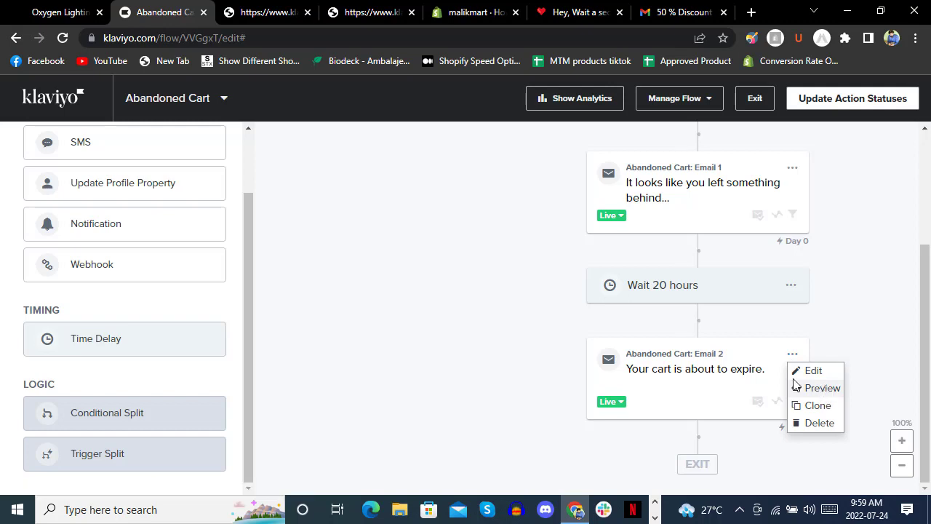
pyautogui.click(818, 388)
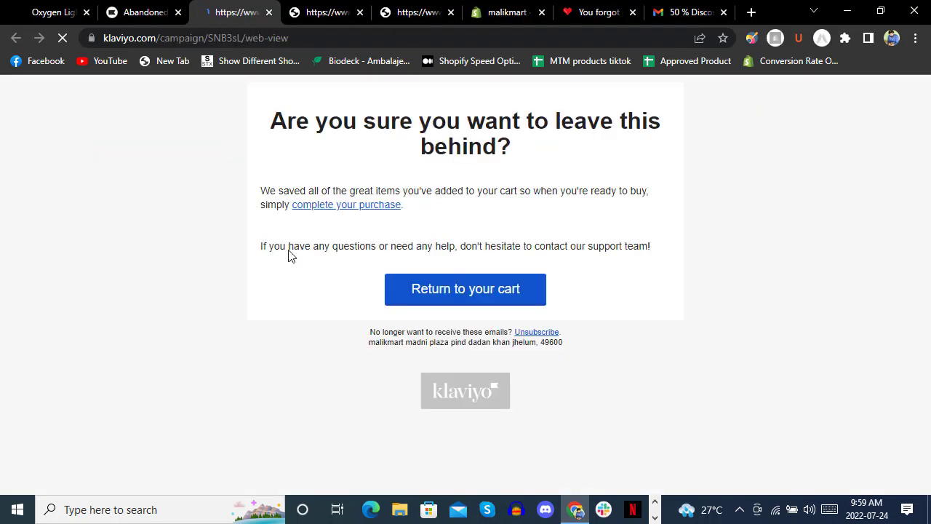
pyautogui.click(135, 12)
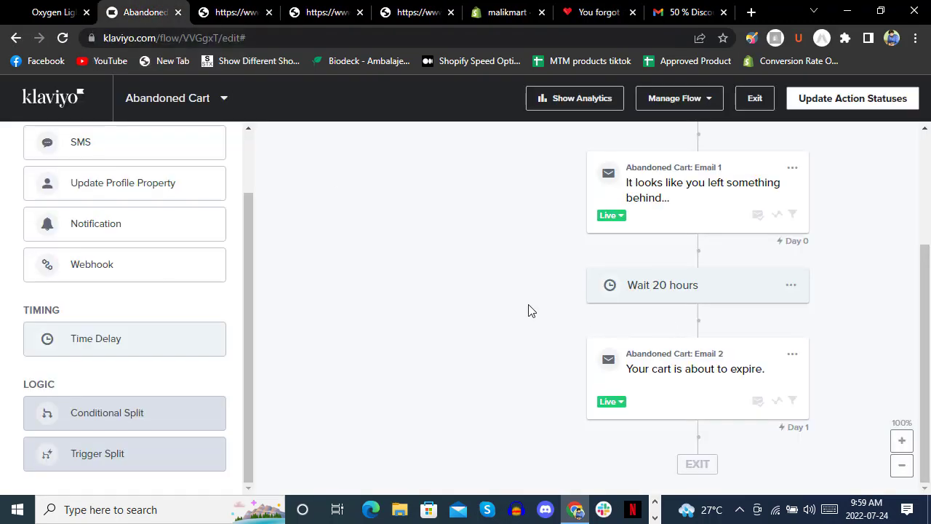
# Leave the Abandoned Cart flow editor and go back toward the Flows page.
pyautogui.scroll(2, 182, 303)
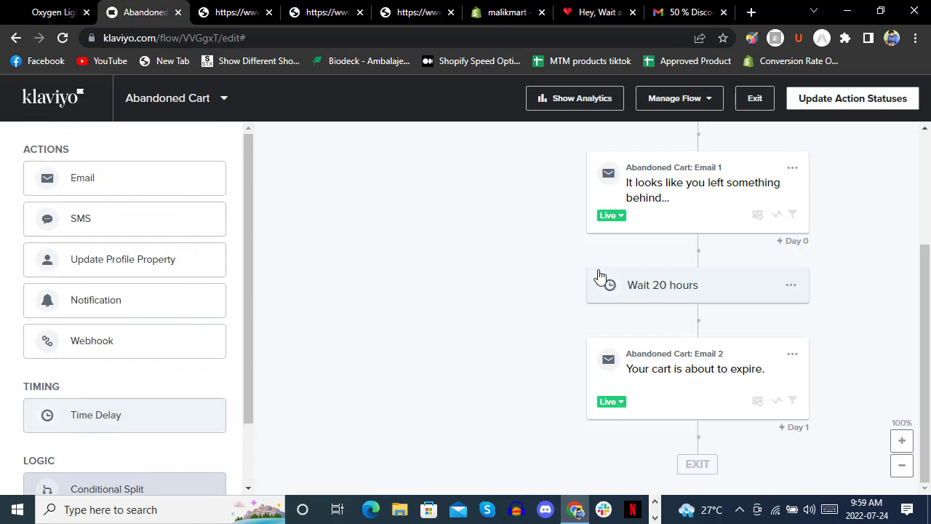
pyautogui.scroll(3, 552, 313)
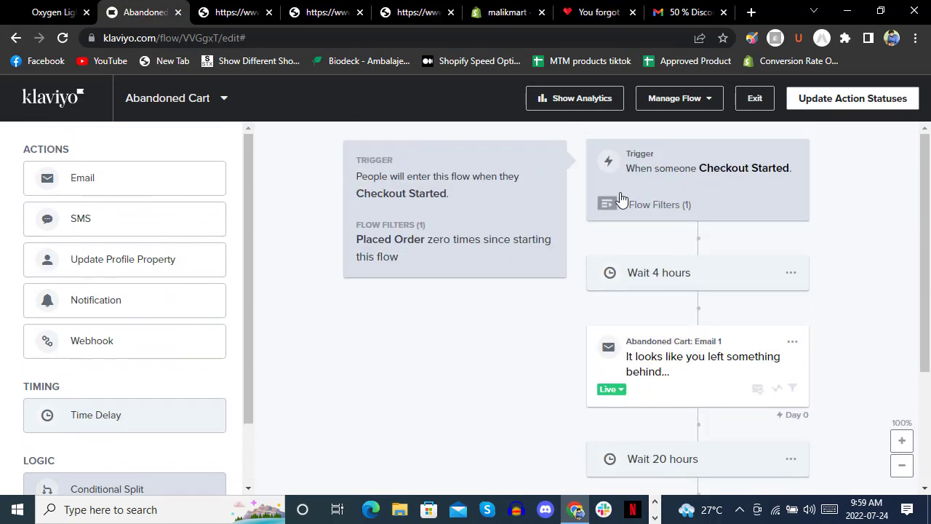
pyautogui.click(16, 38)
# Return to the Flows page and scroll down to the Keep It Up pre-built flow suggestions.
pyautogui.click(15, 38)
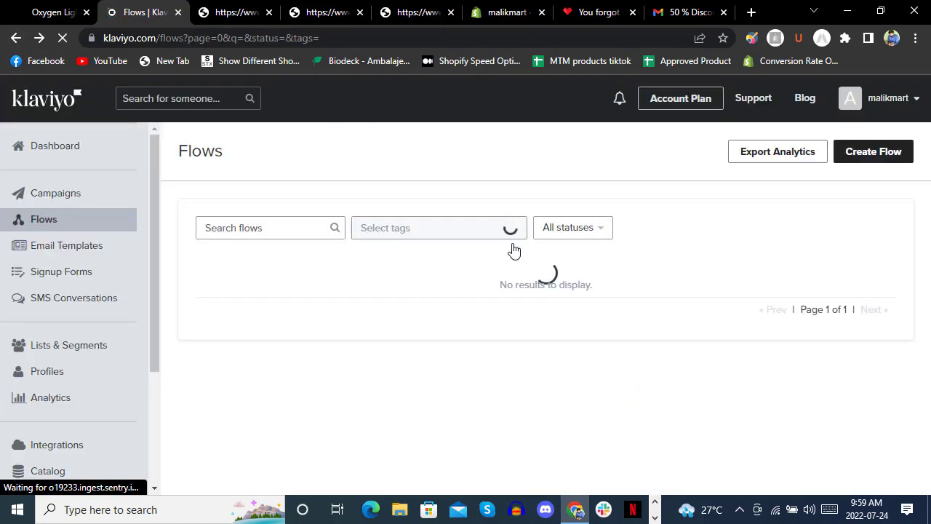
pyautogui.click(859, 155)
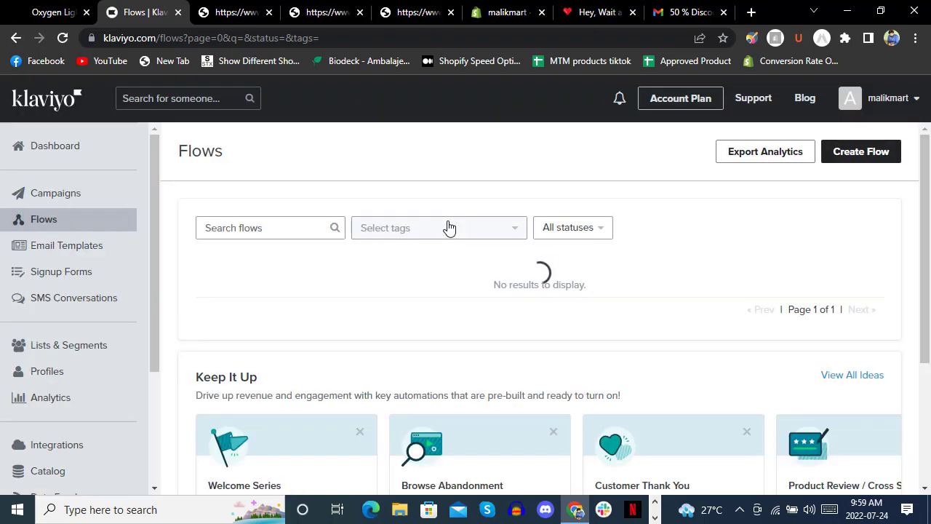
pyautogui.scroll(-2, 446, 228)
pyautogui.scroll(-3, 449, 228)
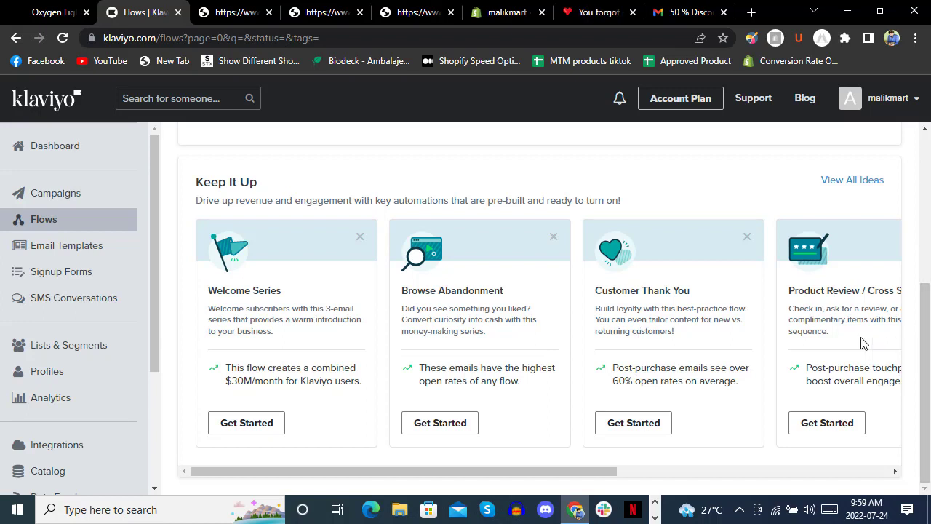
# Browse all pre-built flow ideas and select the Abandoned Cart Reminder Standard template.
pyautogui.click(849, 183)
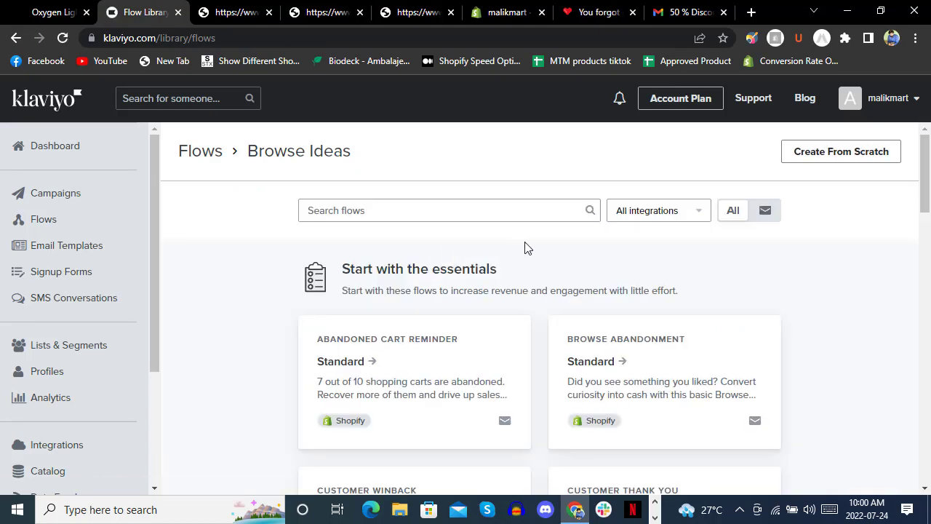
pyautogui.scroll(-1, 442, 294)
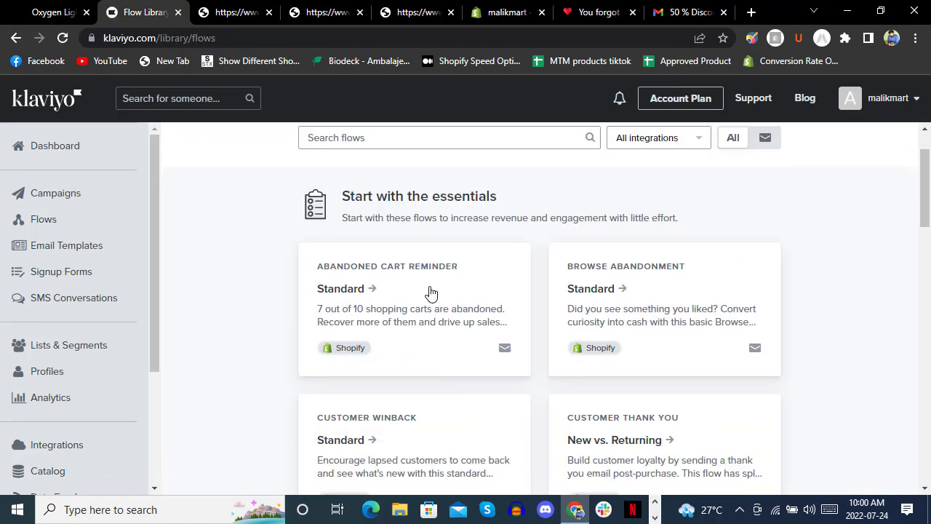
pyautogui.scroll(-3, 551, 271)
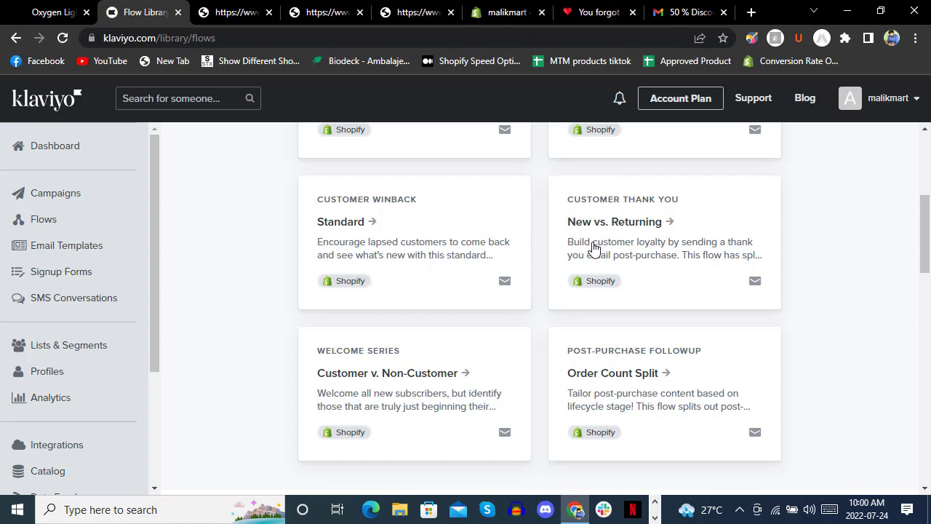
pyautogui.scroll(-1, 544, 215)
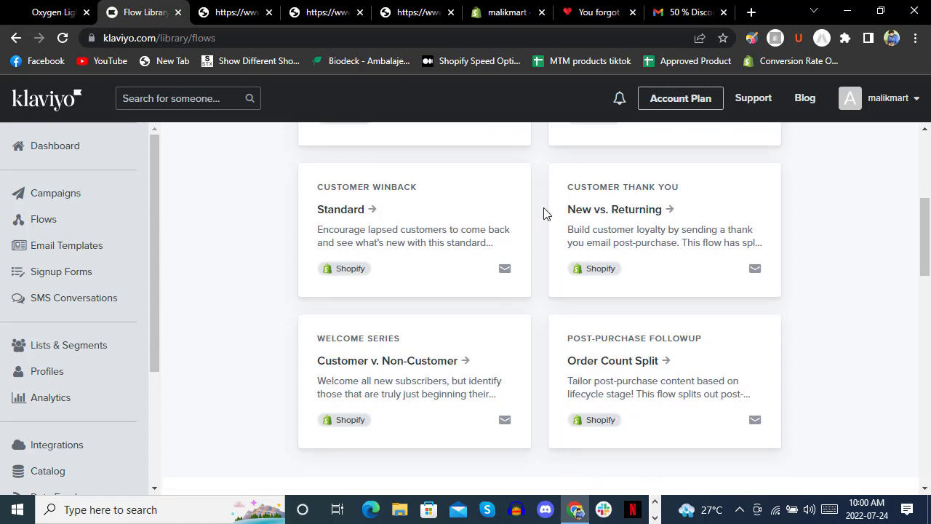
pyautogui.scroll(-2, 544, 213)
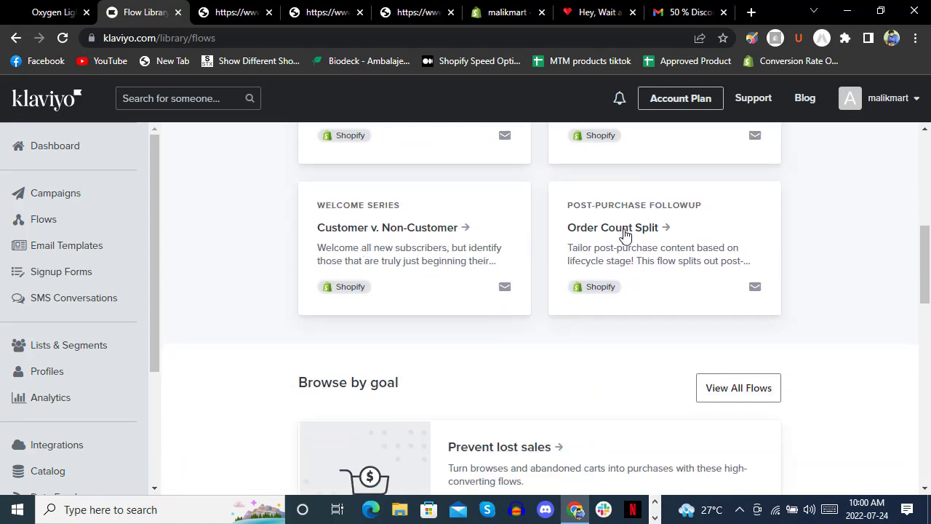
pyautogui.scroll(-2, 512, 240)
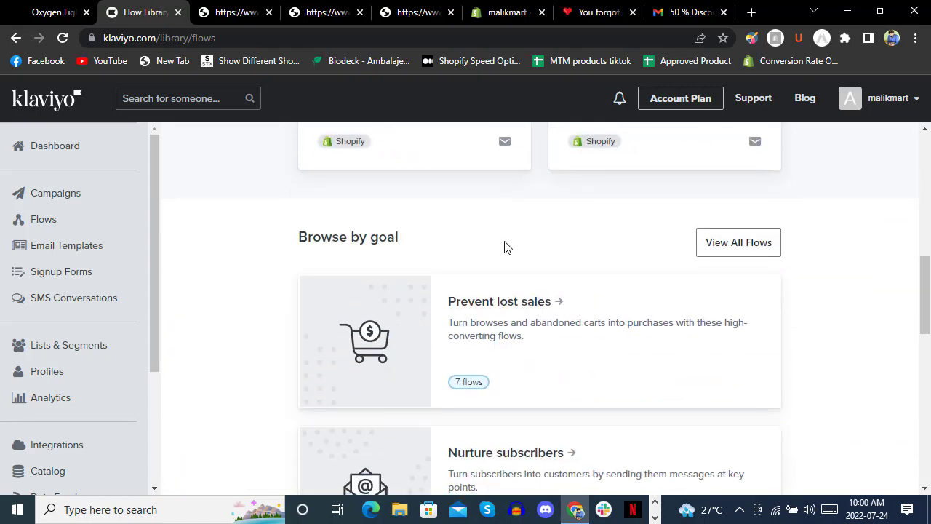
pyautogui.scroll(-3, 524, 264)
pyautogui.scroll(12, 523, 264)
pyautogui.scroll(-2, 437, 264)
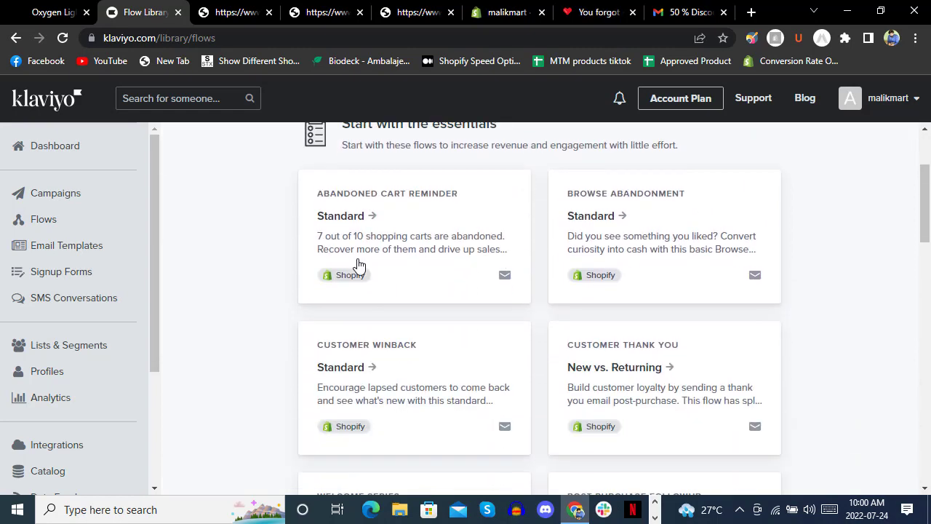
pyautogui.click(384, 245)
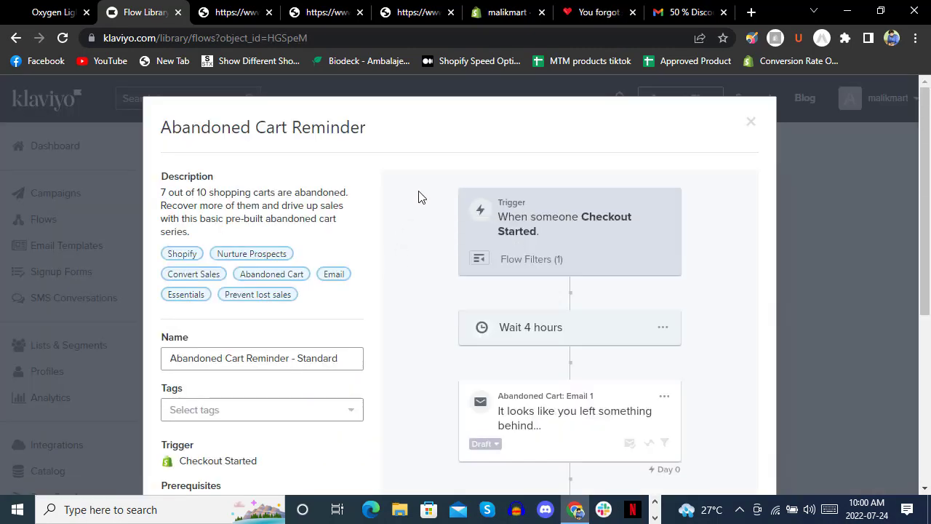
# Create the Abandoned Cart Reminder - Standard flow from the template, leaving its tags empty.
pyautogui.scroll(-2, 416, 222)
pyautogui.click(301, 276)
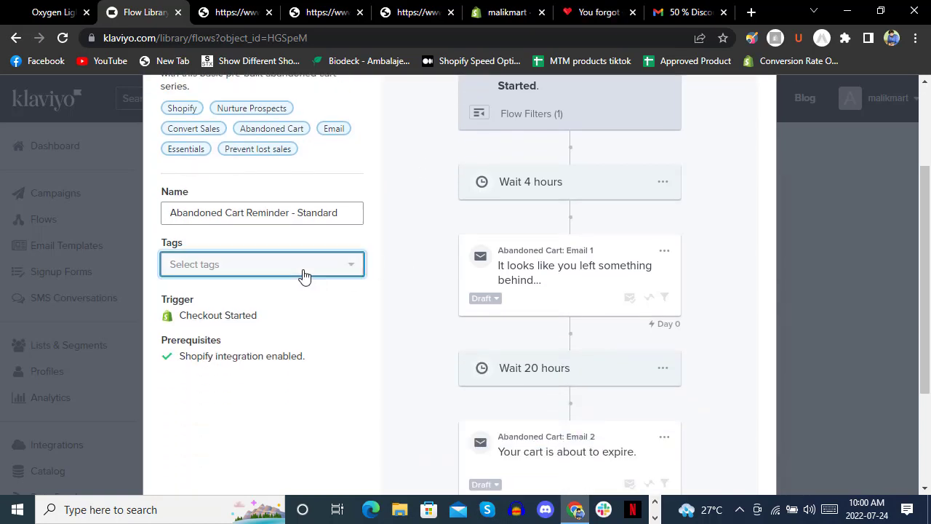
pyautogui.click(301, 276)
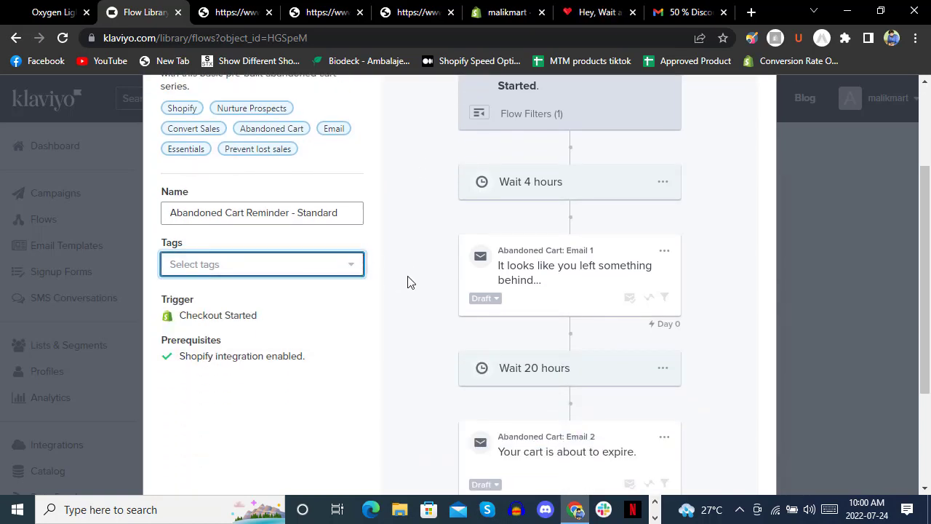
pyautogui.scroll(1, 407, 282)
pyautogui.scroll(-4, 464, 270)
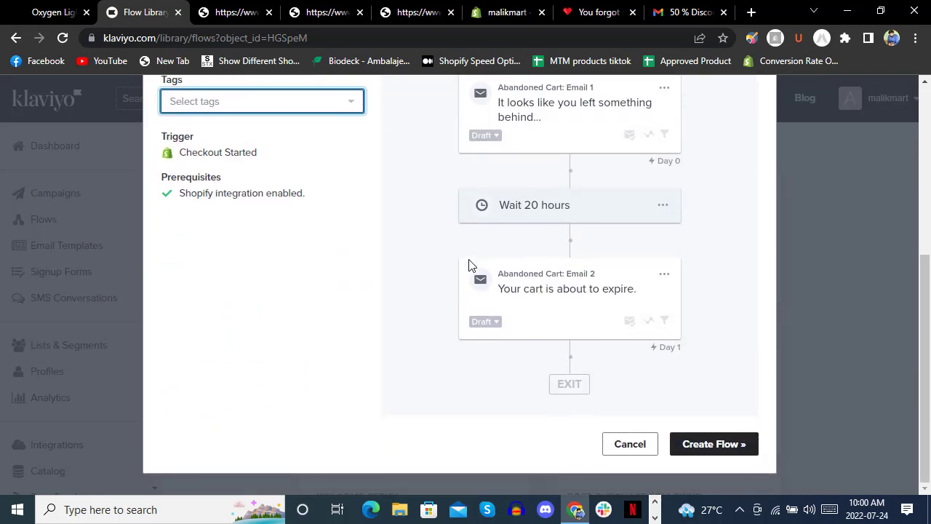
pyautogui.scroll(4, 471, 267)
pyautogui.click(668, 315)
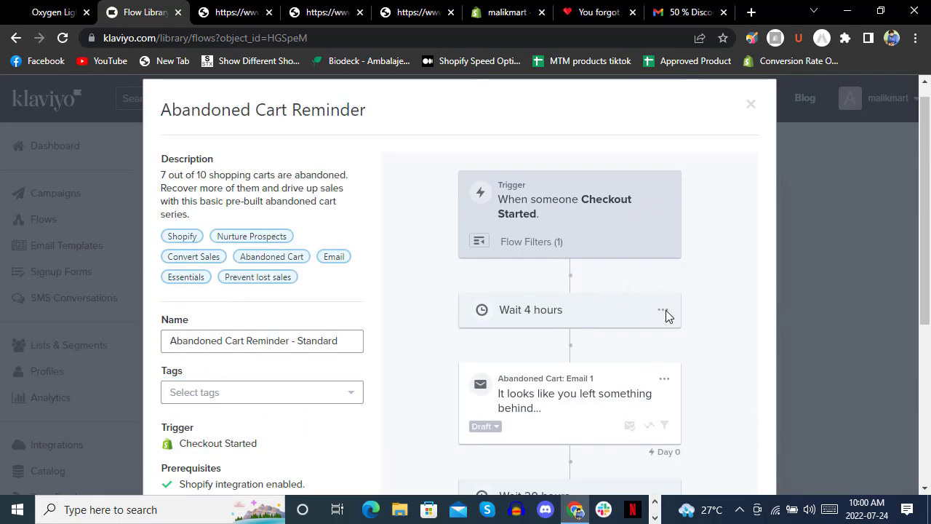
pyautogui.scroll(-4, 590, 308)
pyautogui.click(704, 442)
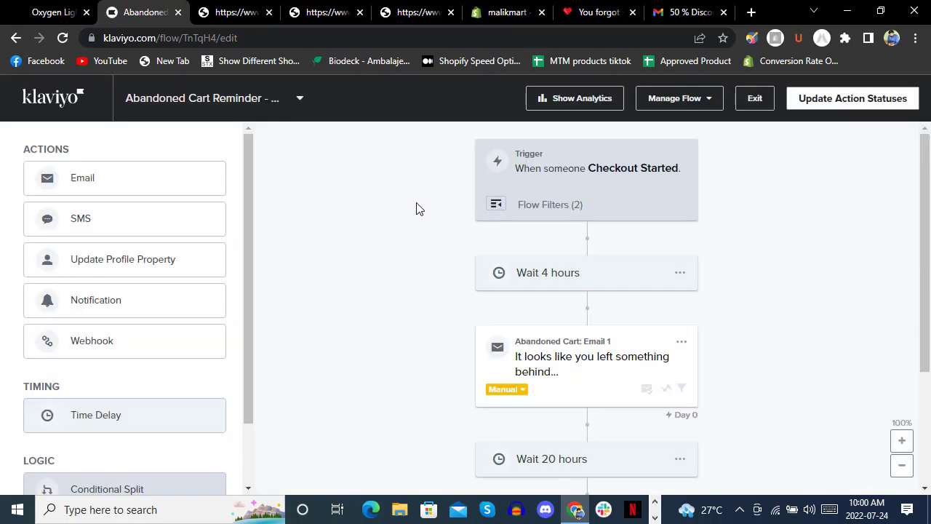
# Check the 4-hour wait's options, then back out to the flow library and close the template preview.
pyautogui.click(681, 272)
pyautogui.scroll(-3, 611, 284)
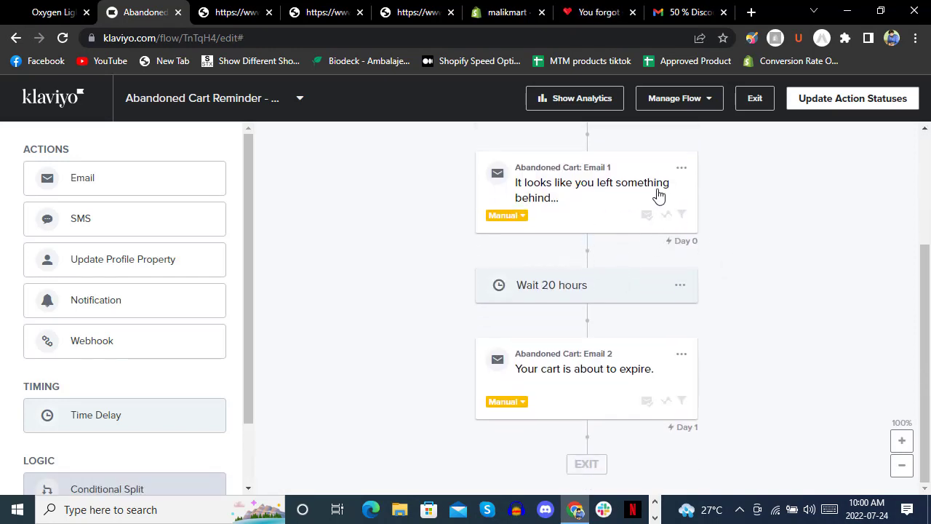
pyautogui.scroll(3, 604, 277)
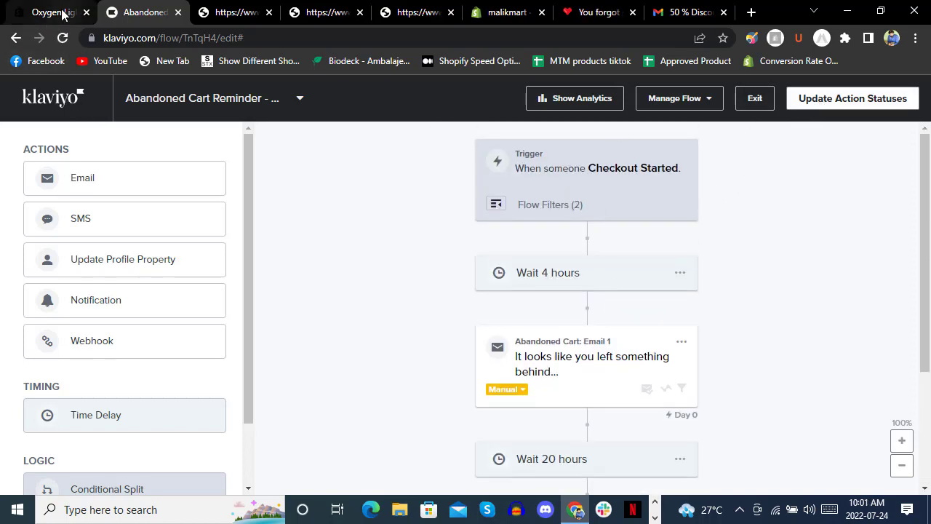
pyautogui.click(16, 37)
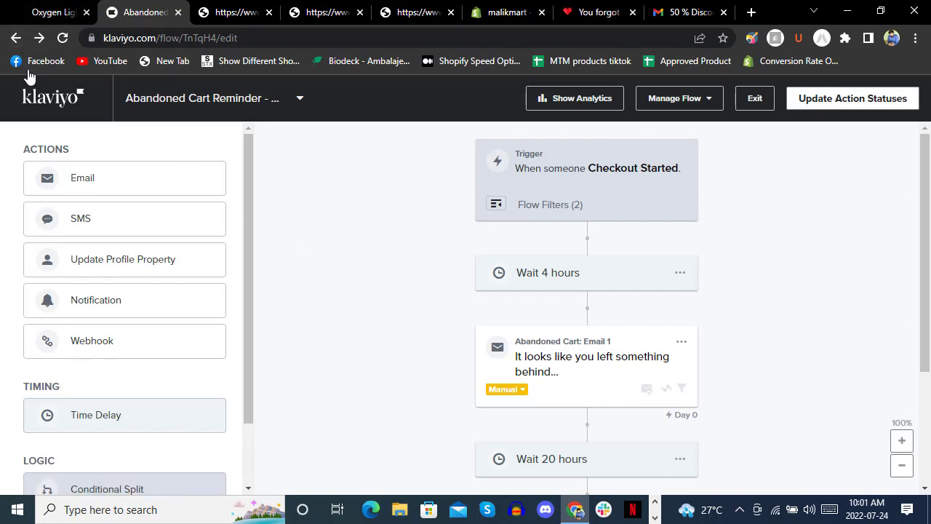
pyautogui.click(16, 38)
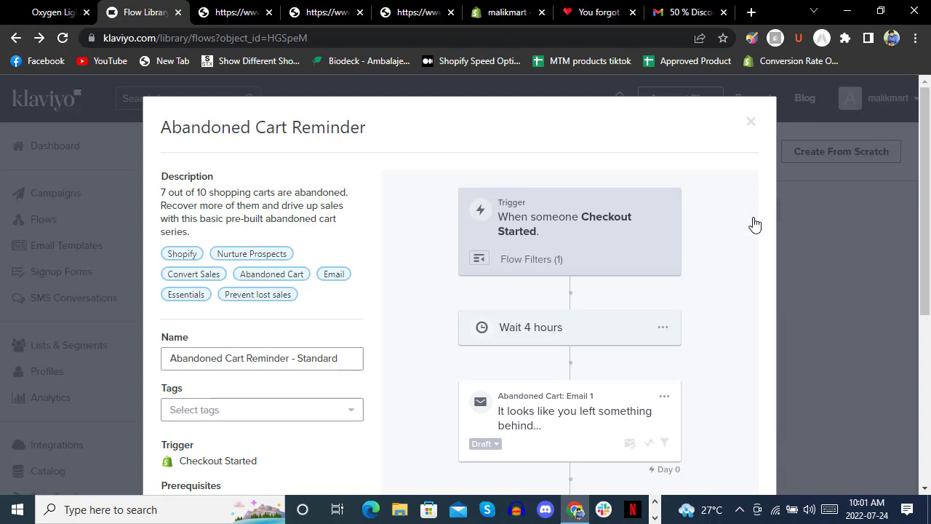
pyautogui.click(778, 337)
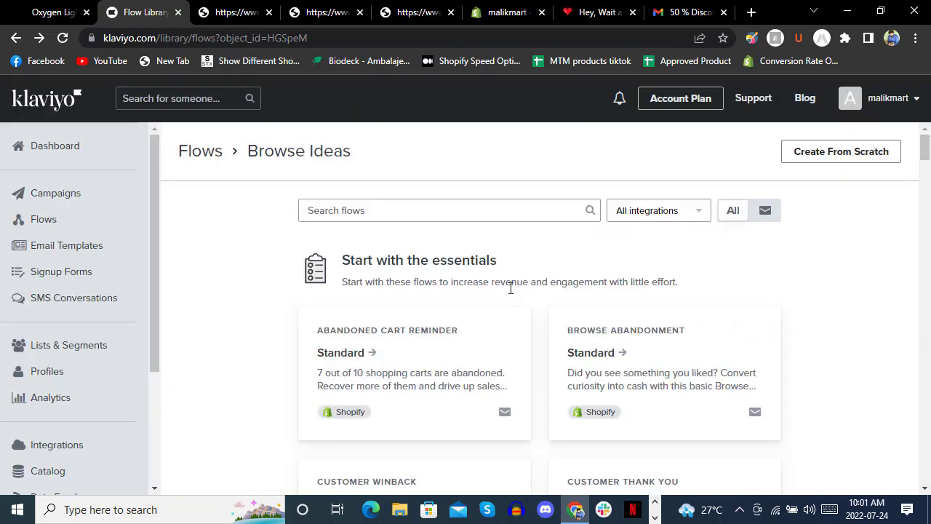
# Create a new email template in the new editor from Email Templates, giving the New Editor Quick Start Template.
pyautogui.click(63, 249)
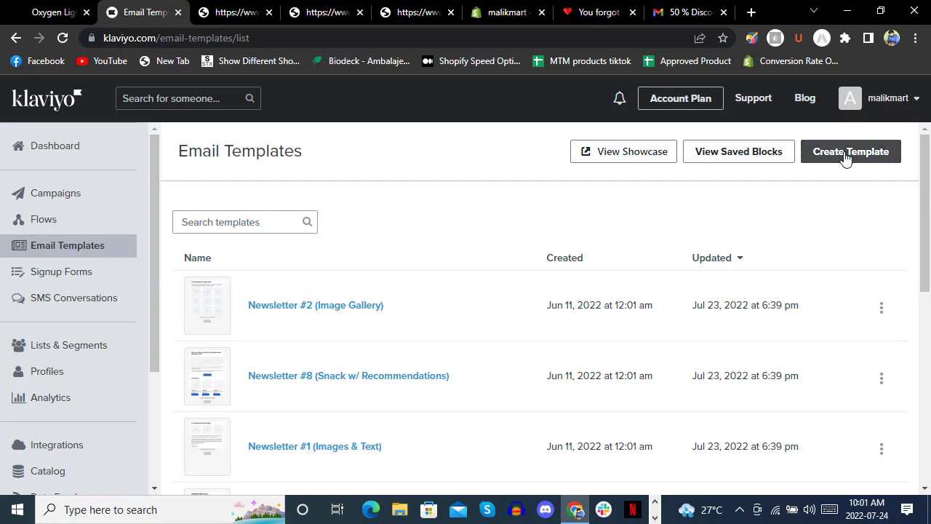
pyautogui.click(846, 156)
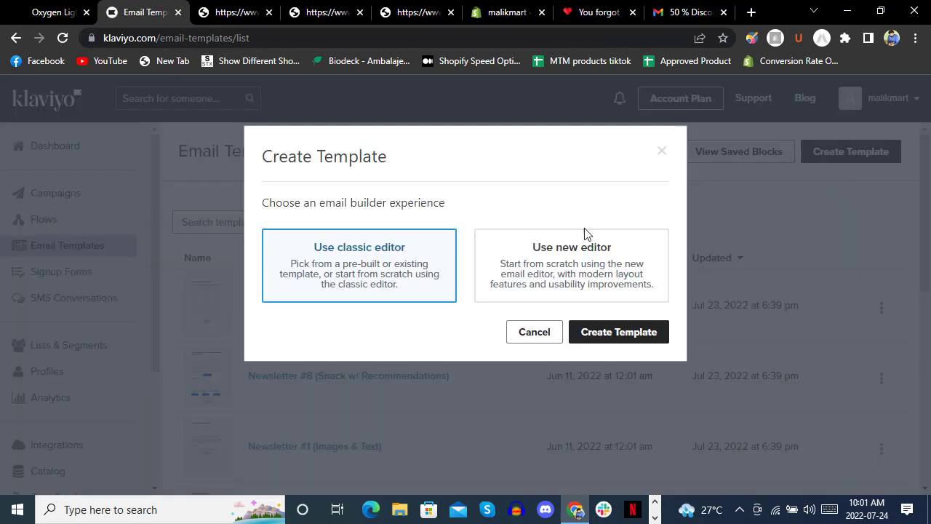
pyautogui.click(557, 267)
pyautogui.click(624, 337)
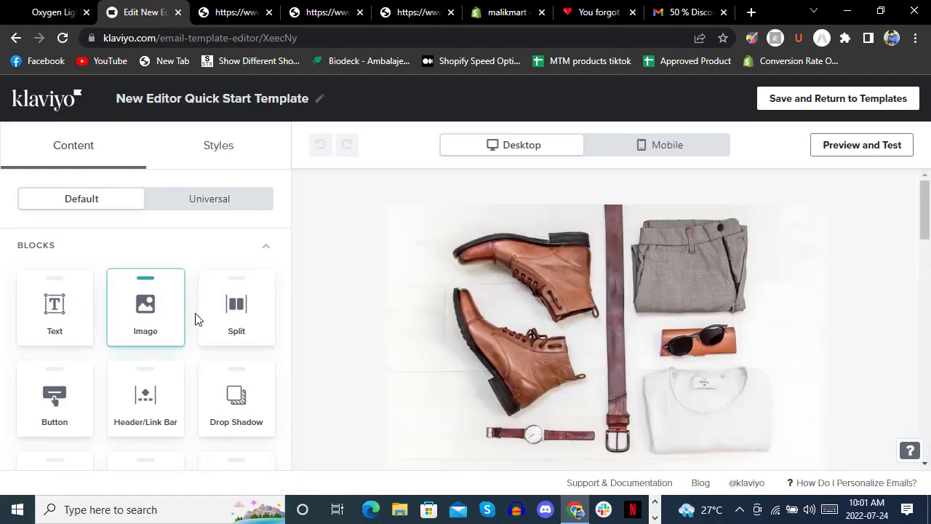
# Show the Quick Start template at mobile width in Preview and Test.
pyautogui.scroll(-5, 182, 357)
pyautogui.scroll(5, 182, 356)
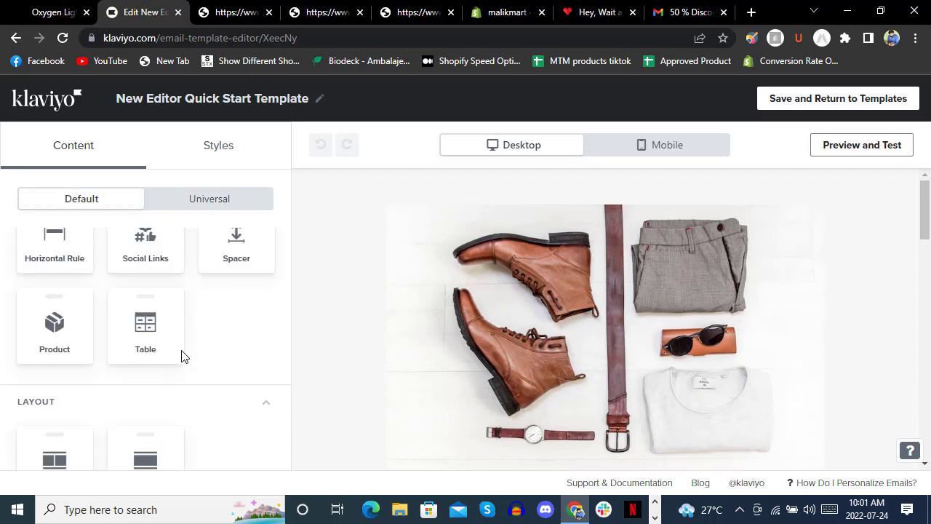
pyautogui.click(637, 146)
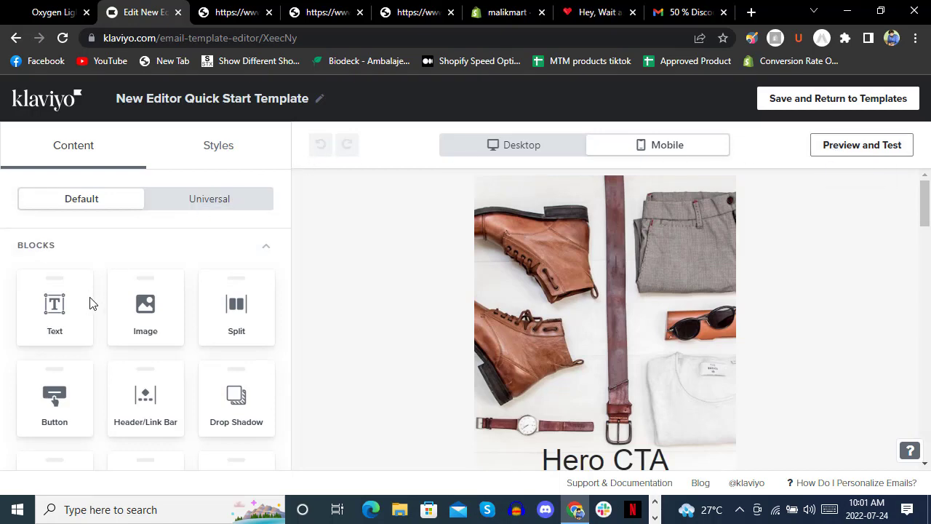
pyautogui.click(867, 151)
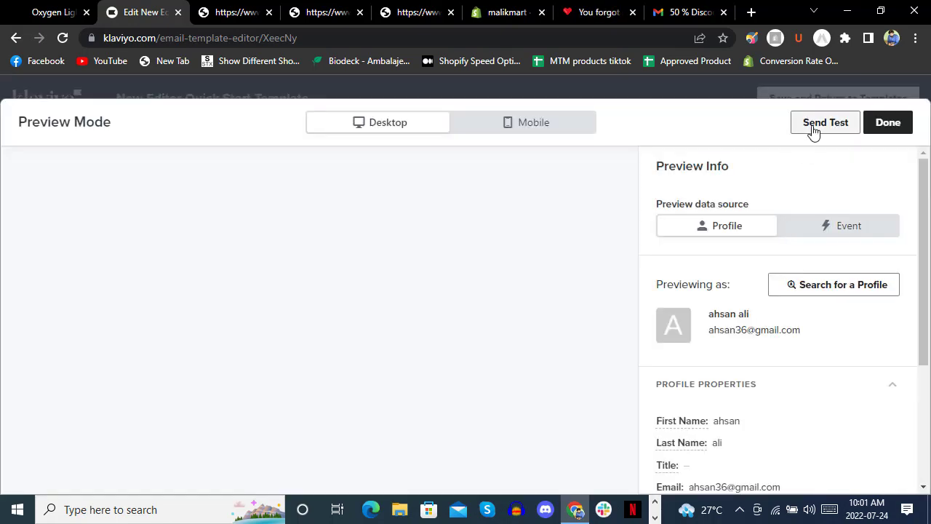
# Send a test of the template to the store owner's Gmail address.
pyautogui.click(815, 127)
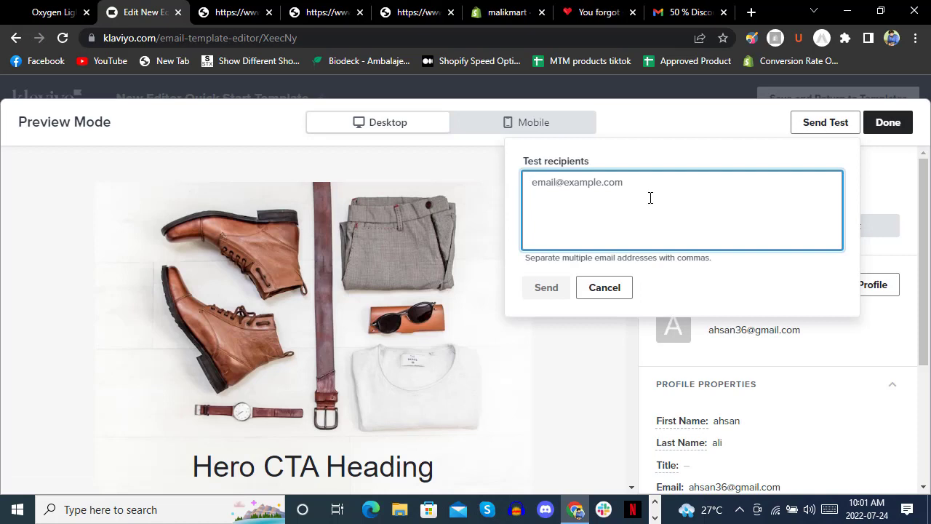
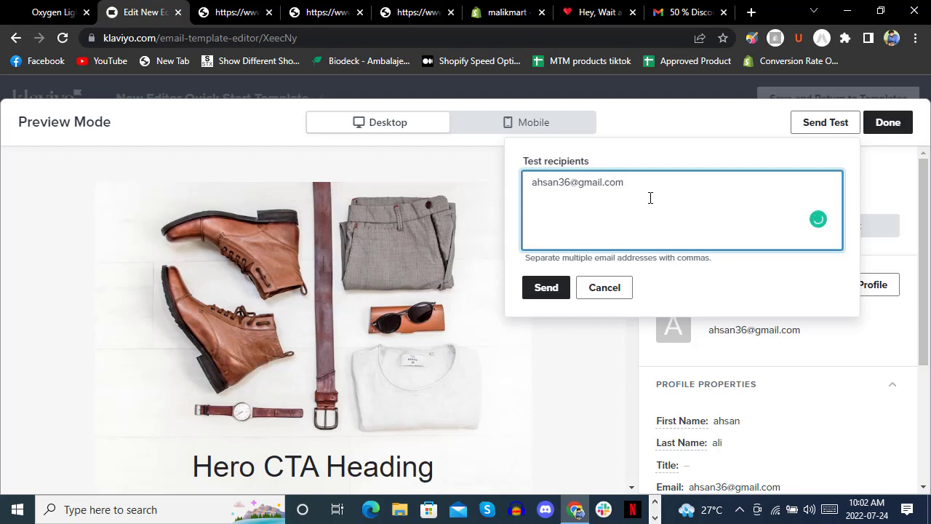
pyautogui.click(546, 287)
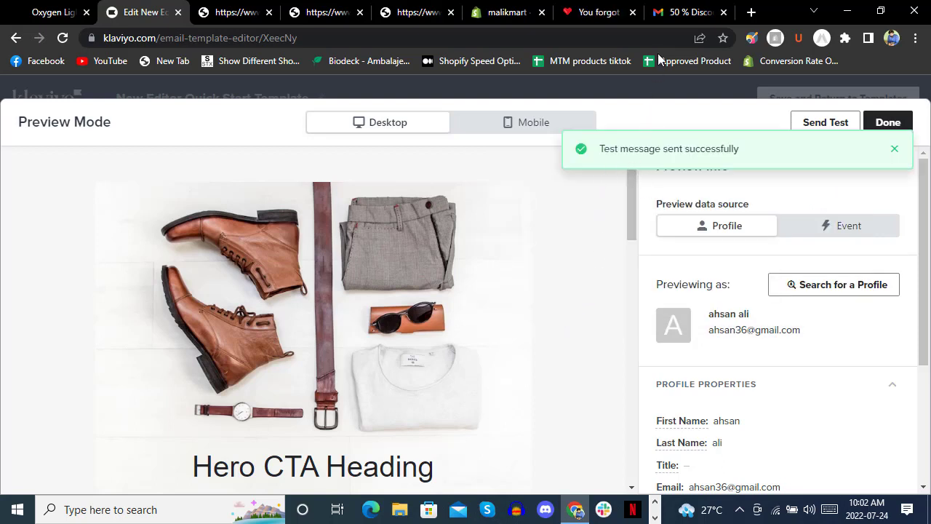
pyautogui.click(668, 12)
# Open the Quick Start Template Preview test email in the Gmail inbox and mark it as looking safe.
pyautogui.click(93, 195)
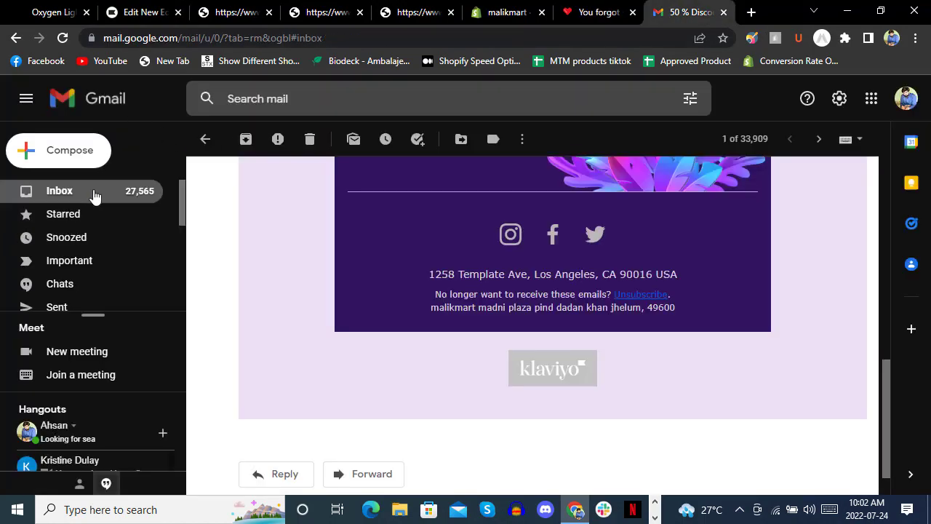
pyautogui.scroll(10, 575, 239)
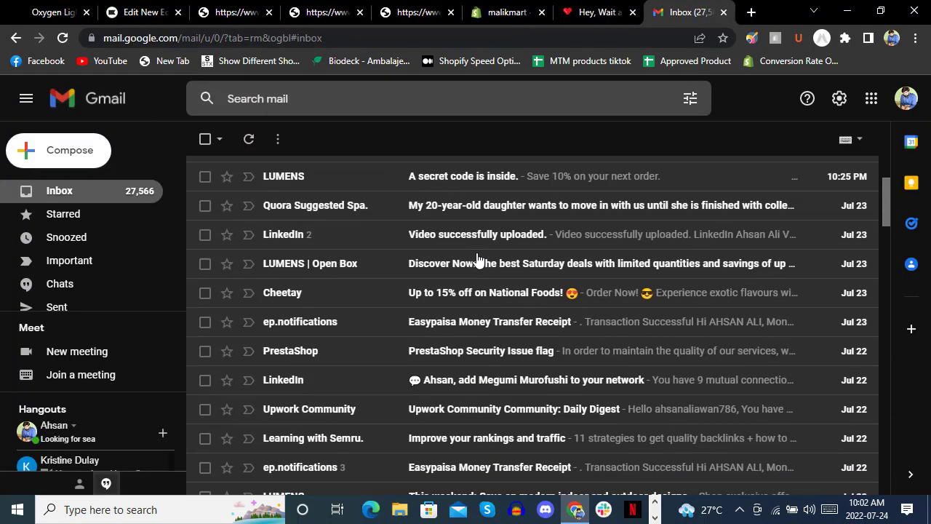
pyautogui.click(476, 206)
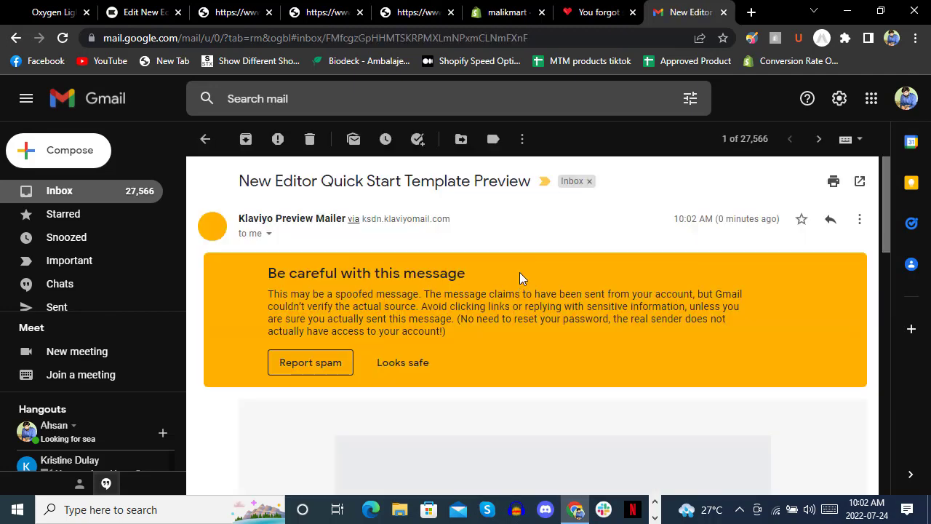
pyautogui.click(405, 363)
# Read through the test email, then return to the Klaviyo template preview.
pyautogui.scroll(-5, 498, 274)
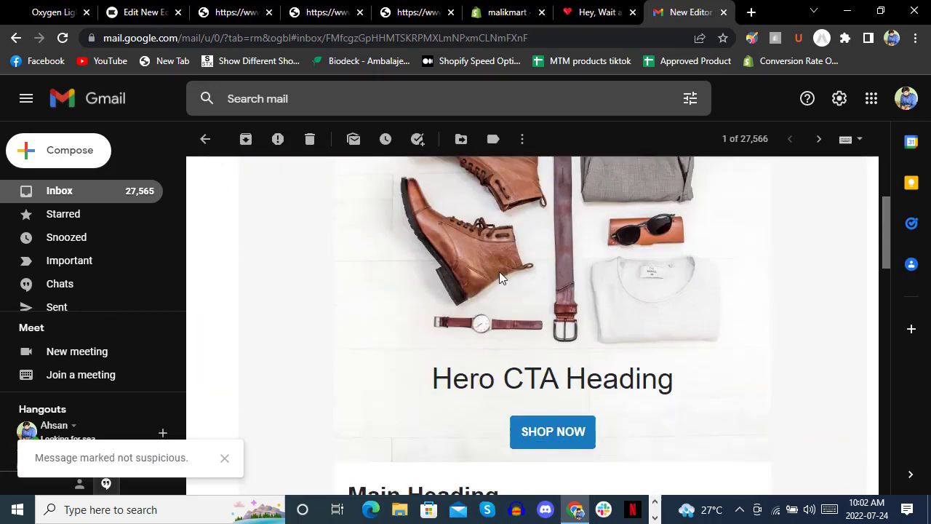
pyautogui.scroll(-10, 531, 291)
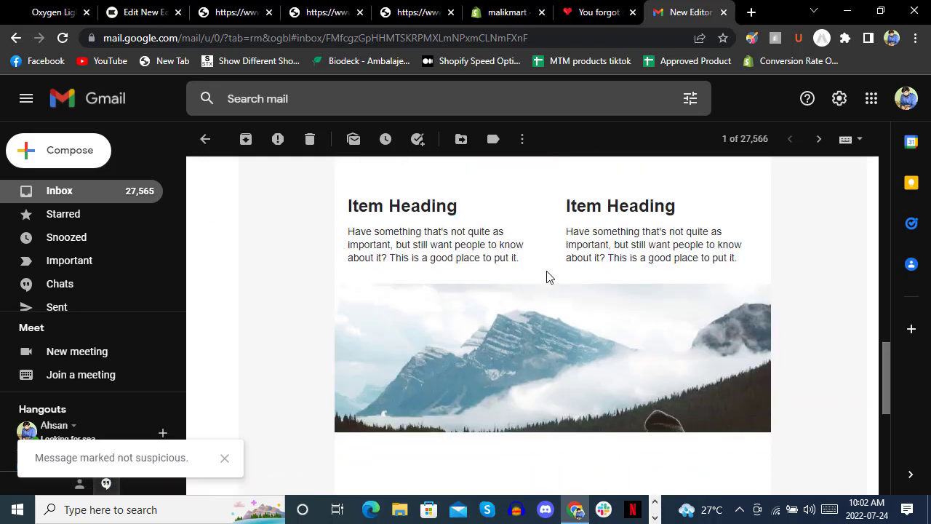
pyautogui.scroll(3, 546, 272)
pyautogui.scroll(10, 547, 271)
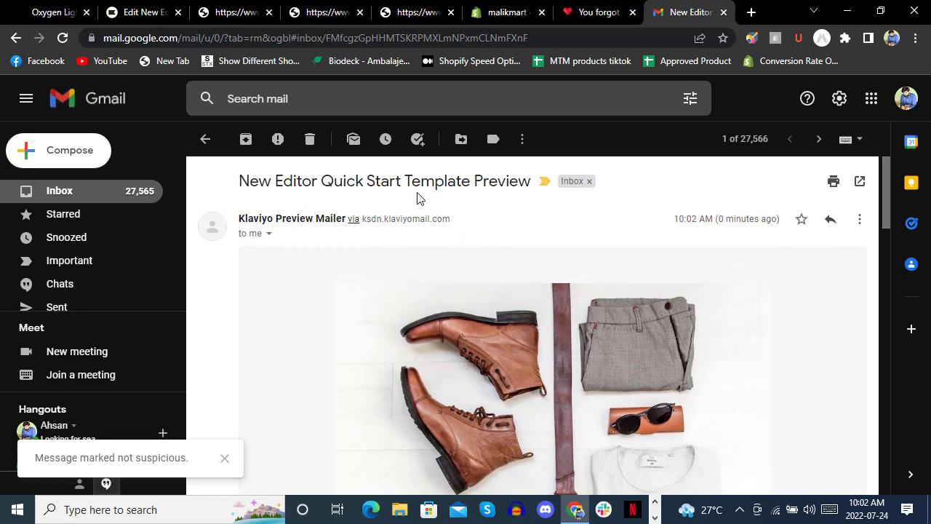
pyautogui.click(142, 12)
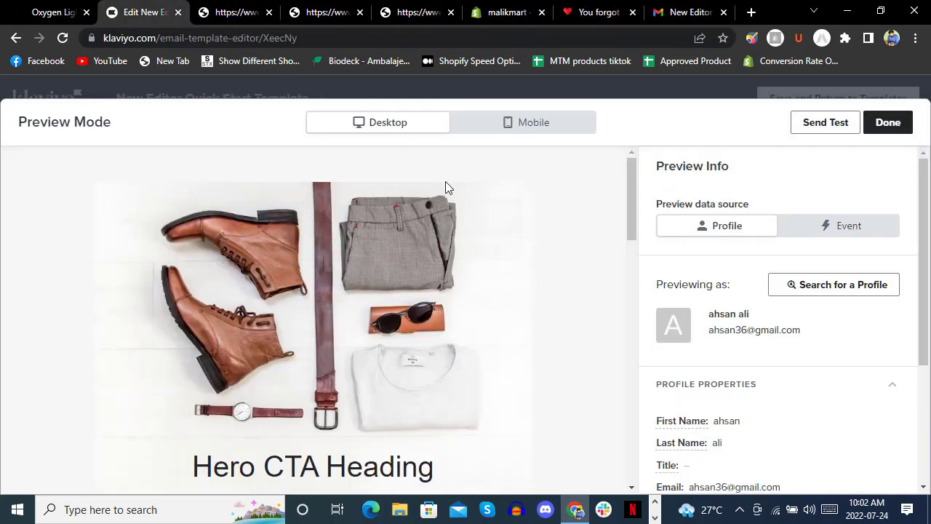
# Exit Preview Mode, go back to the Email Templates list, then move on to Signup Forms.
pyautogui.click(886, 125)
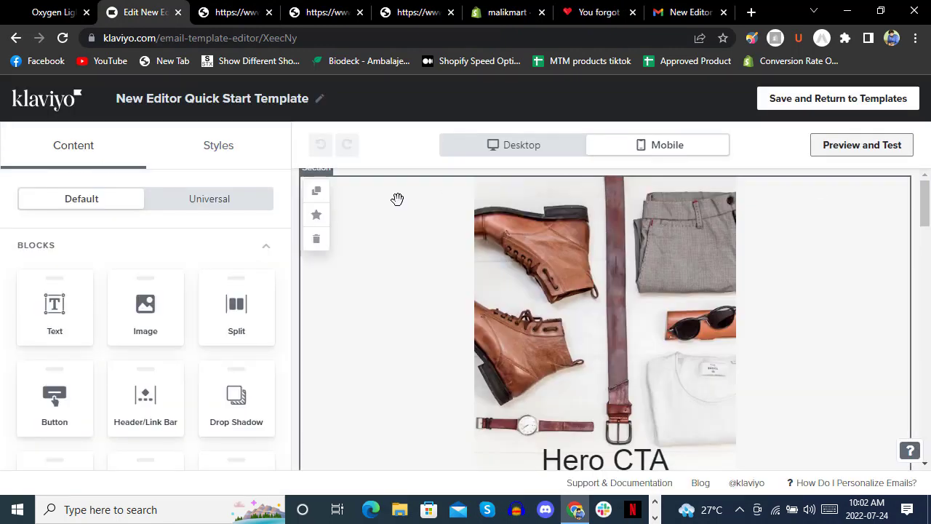
pyautogui.scroll(-1, 665, 293)
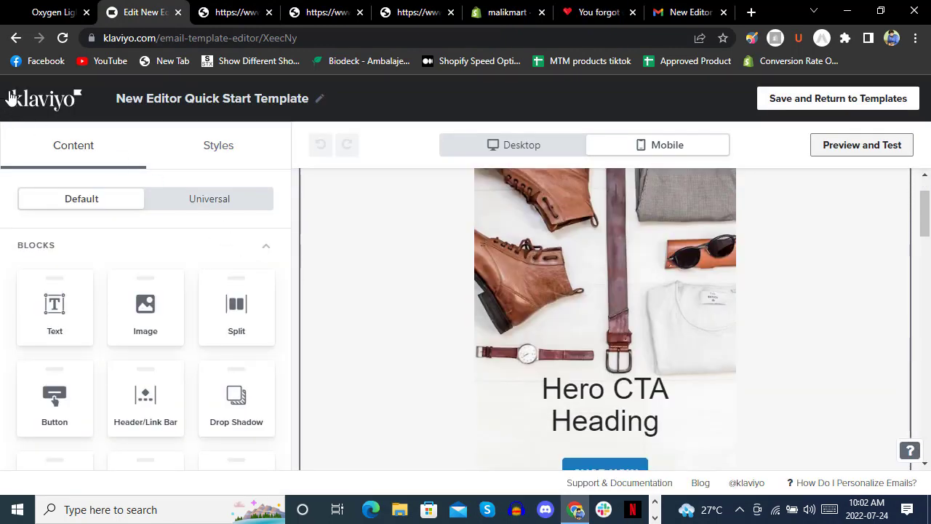
pyautogui.click(16, 38)
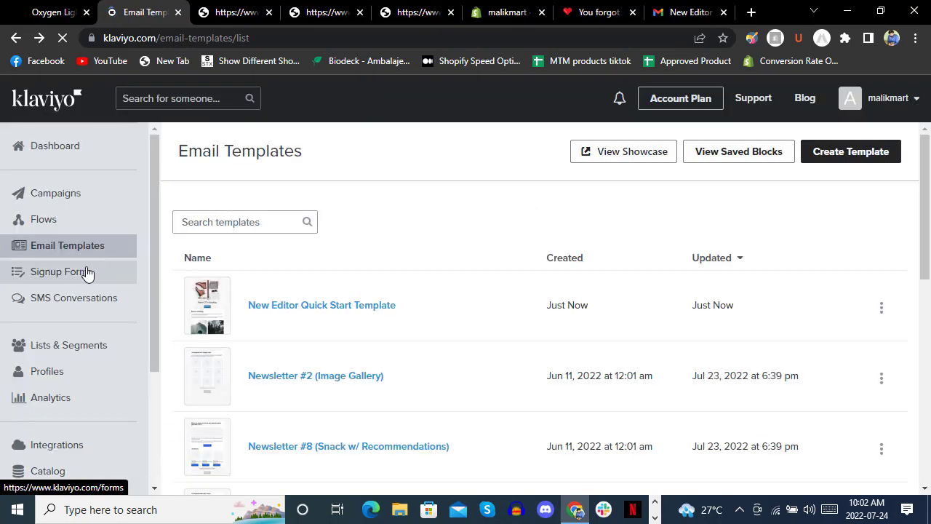
pyautogui.click(86, 272)
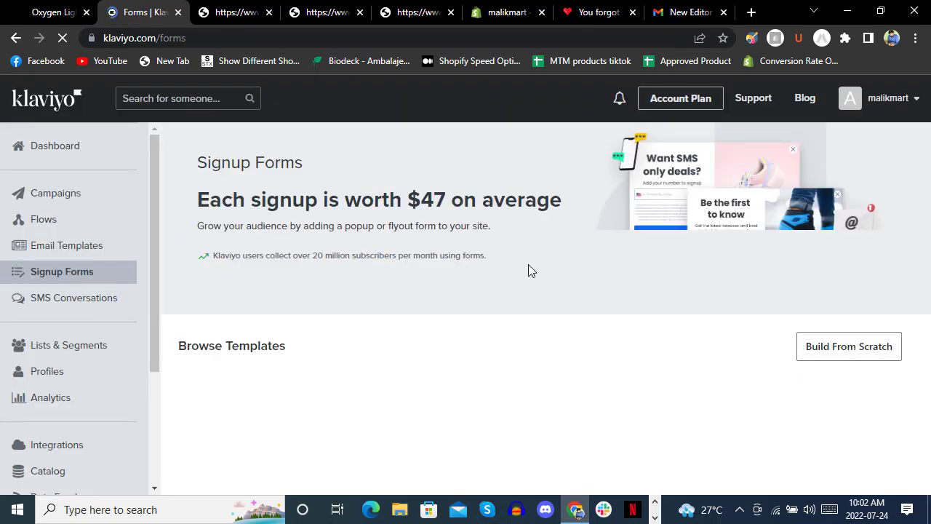
# Look over the Signup Forms templates, then choose Build From Scratch for a new form.
pyautogui.scroll(-2, 468, 270)
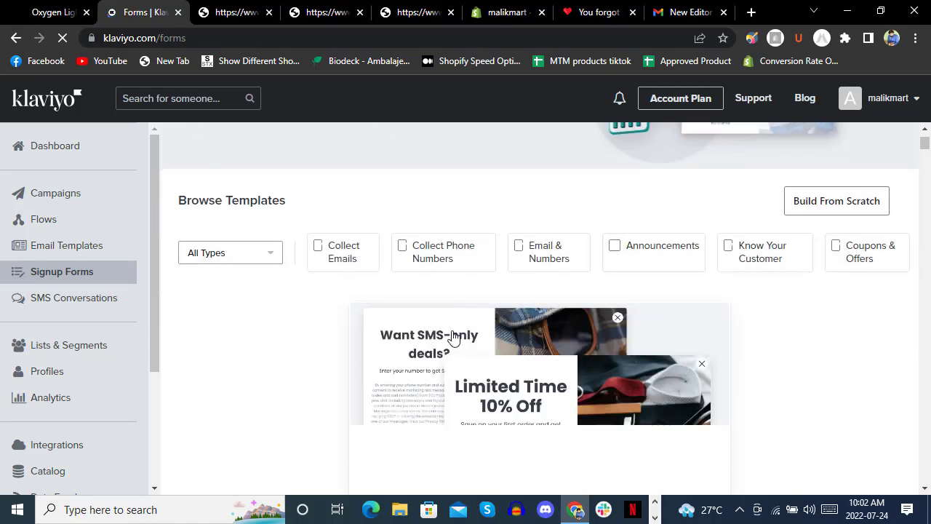
pyautogui.scroll(-1, 346, 277)
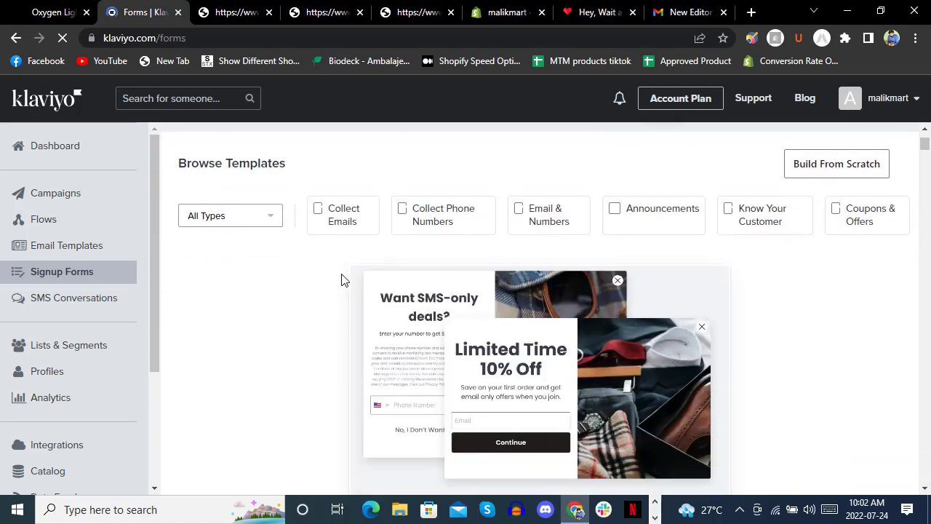
pyautogui.scroll(-2, 343, 279)
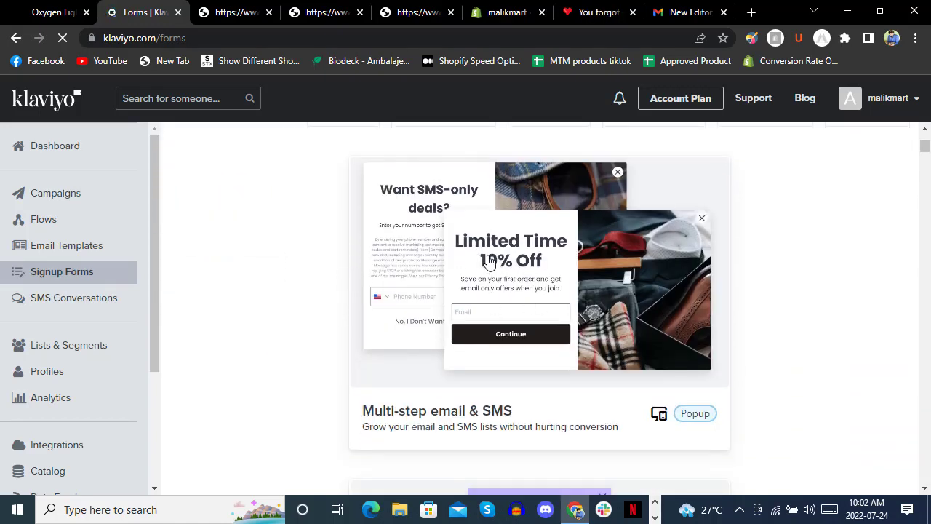
pyautogui.scroll(1, 405, 335)
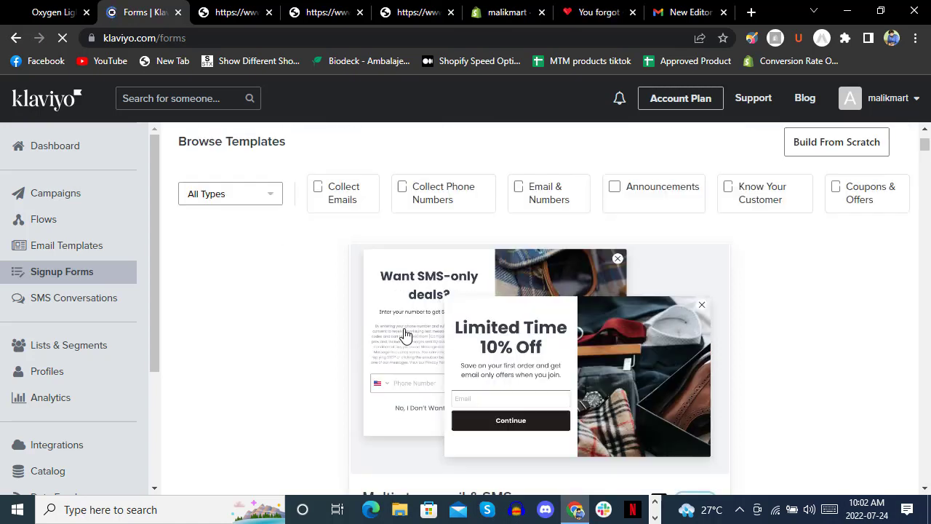
pyautogui.scroll(2, 405, 335)
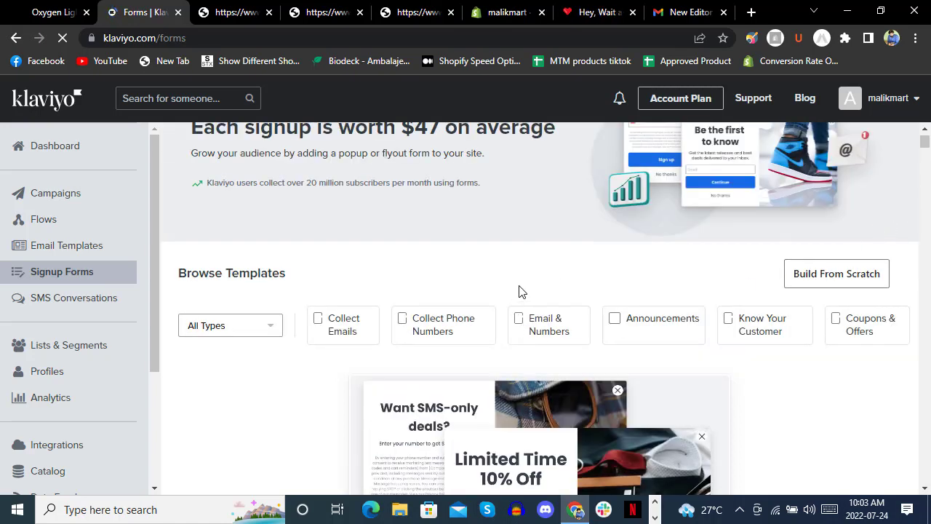
pyautogui.click(842, 283)
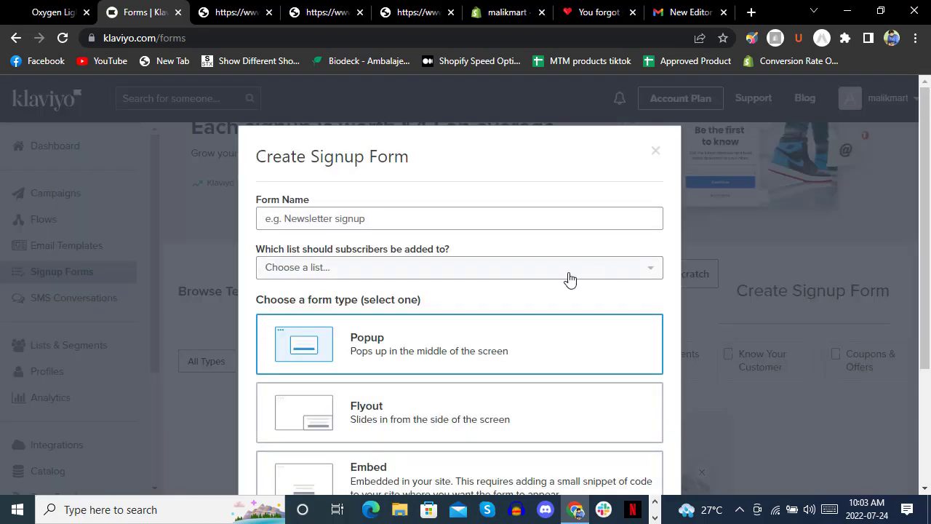
# Name the new signup form 'demo' and choose the Newsletter list for subscribers.
pyautogui.click(377, 224)
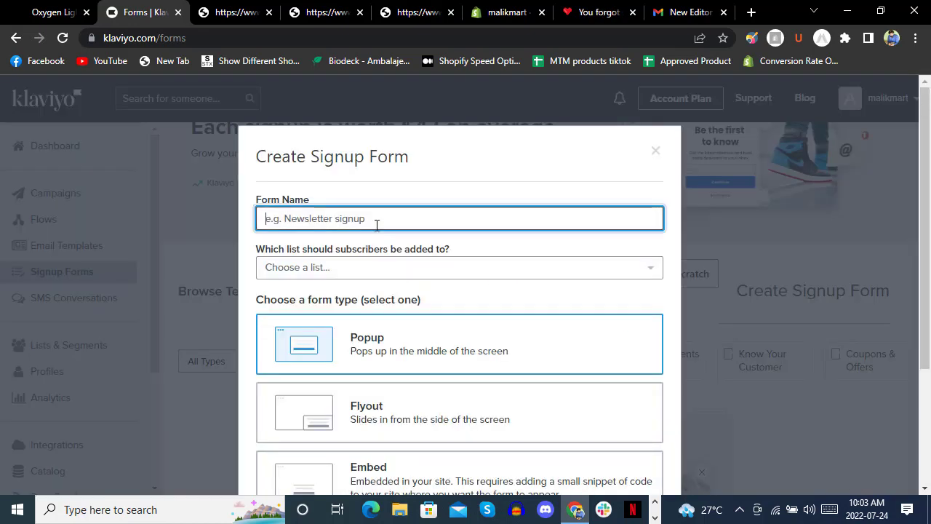
pyautogui.write('d')
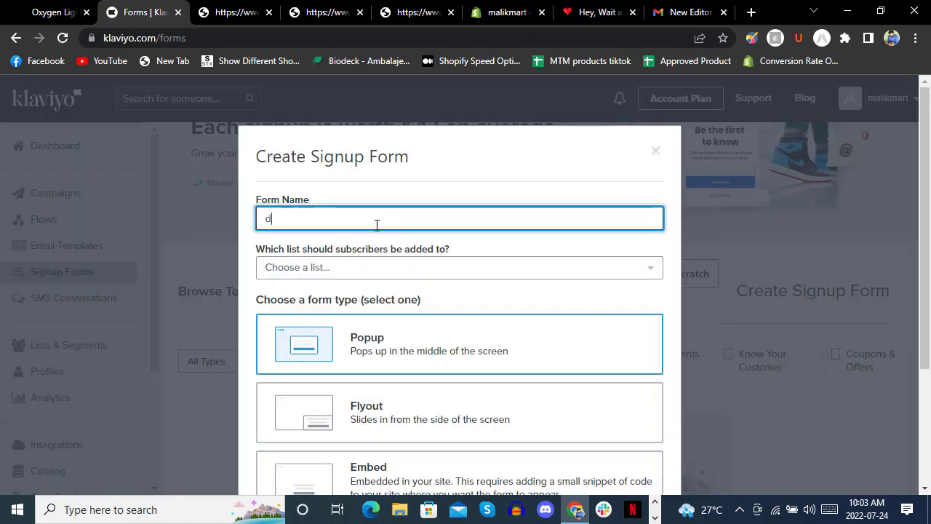
pyautogui.write('emo')
pyautogui.press('Tab')
pyautogui.press('Down')
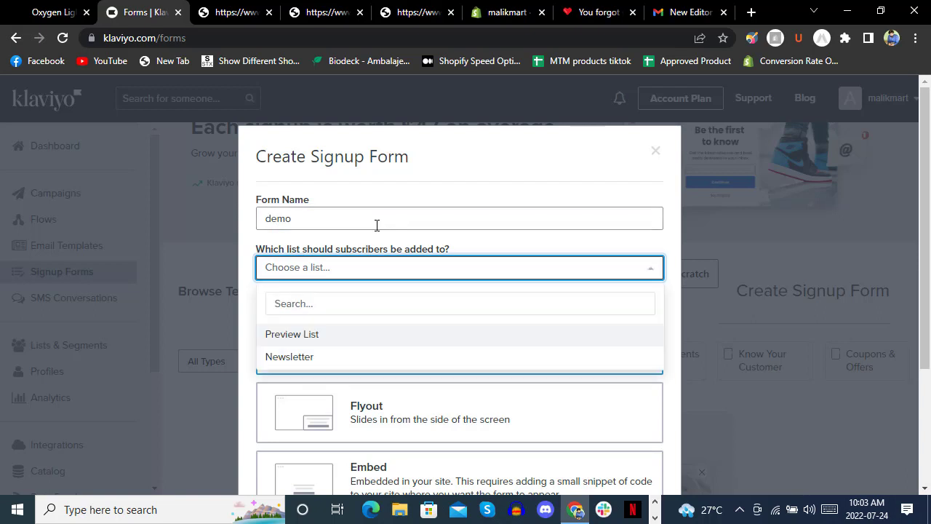
pyautogui.press('Down')
pyautogui.press('Up')
pyautogui.press('Down')
pyautogui.press('Return')
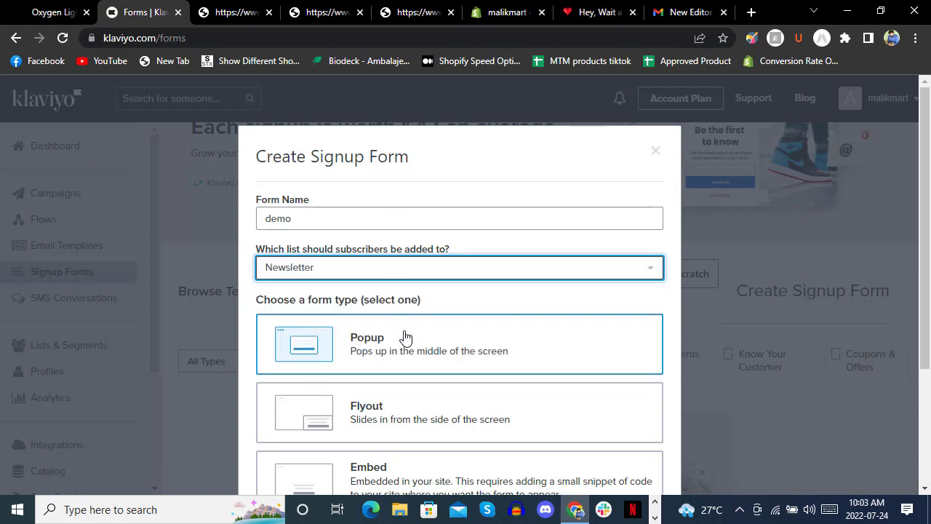
# Keep the Popup form type and save to continue to the form designer.
pyautogui.click(405, 338)
pyautogui.scroll(-3, 503, 272)
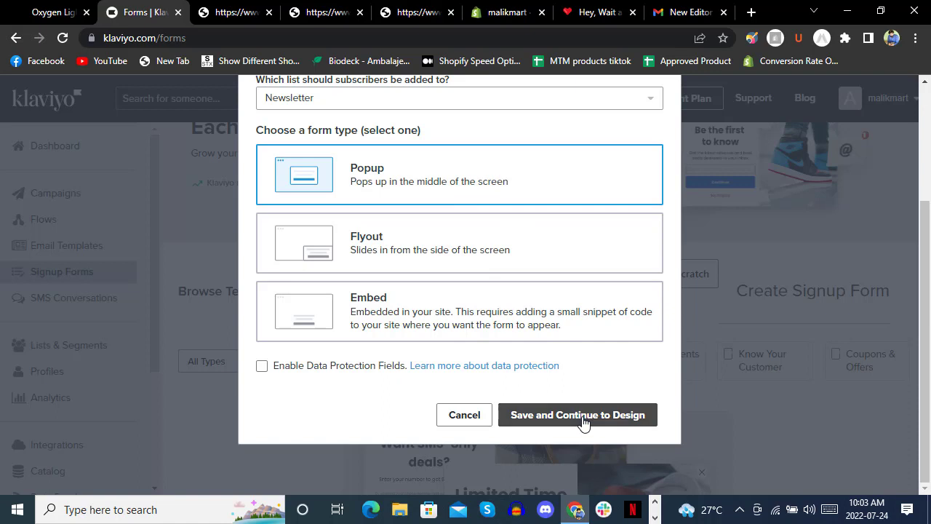
pyautogui.click(584, 416)
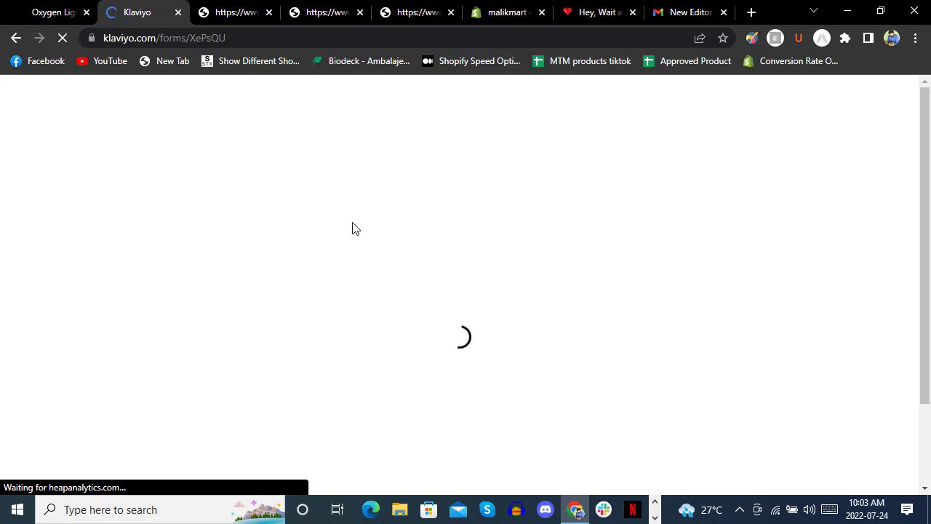
# Glance at the Shopify storefront tab, then return to the Klaviyo form editor.
pyautogui.click(575, 13)
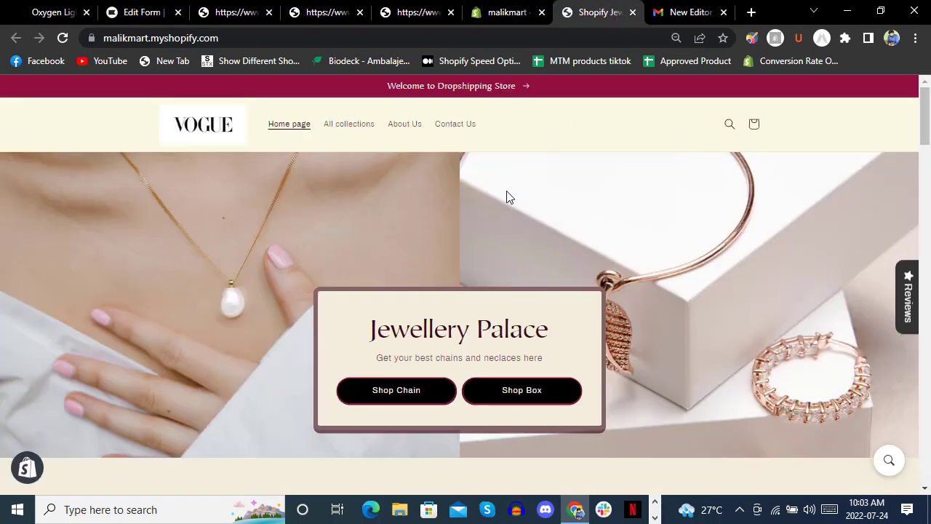
pyautogui.scroll(-20, 507, 198)
pyautogui.click(155, 15)
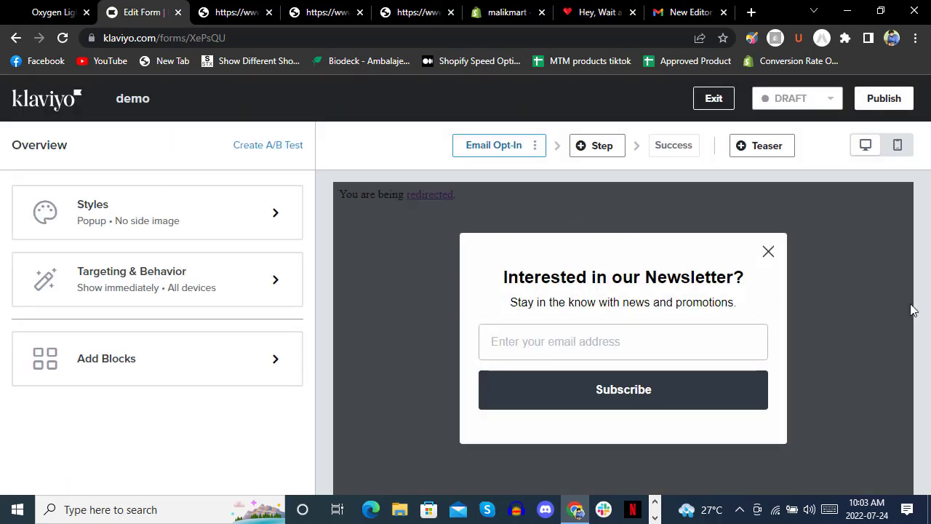
# Publish the demo form, confirm it, and choose Publish Form and Go To Shopify.
pyautogui.click(894, 99)
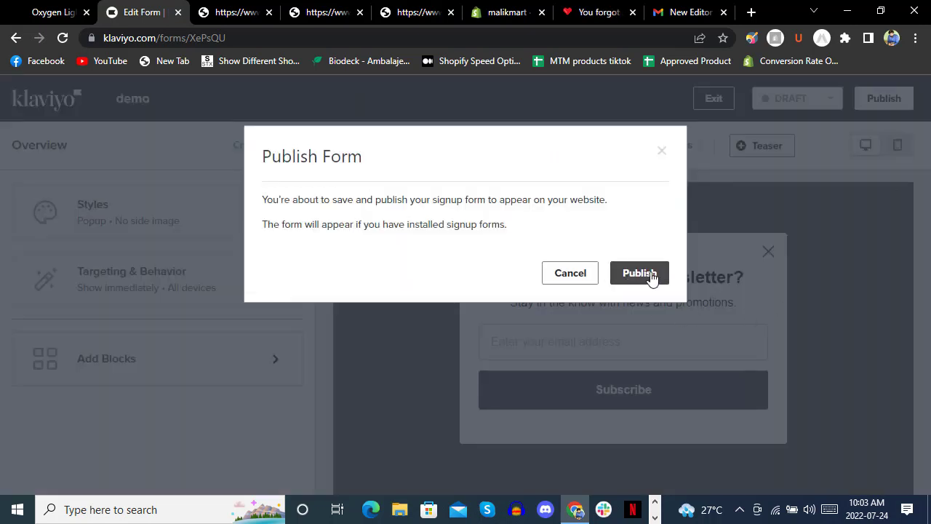
pyautogui.click(639, 273)
pyautogui.click(608, 418)
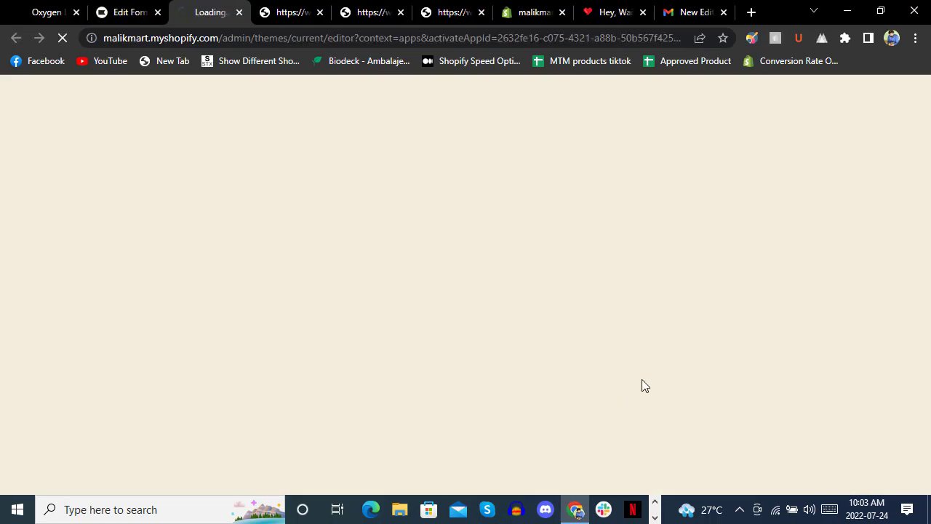
pyautogui.click(129, 12)
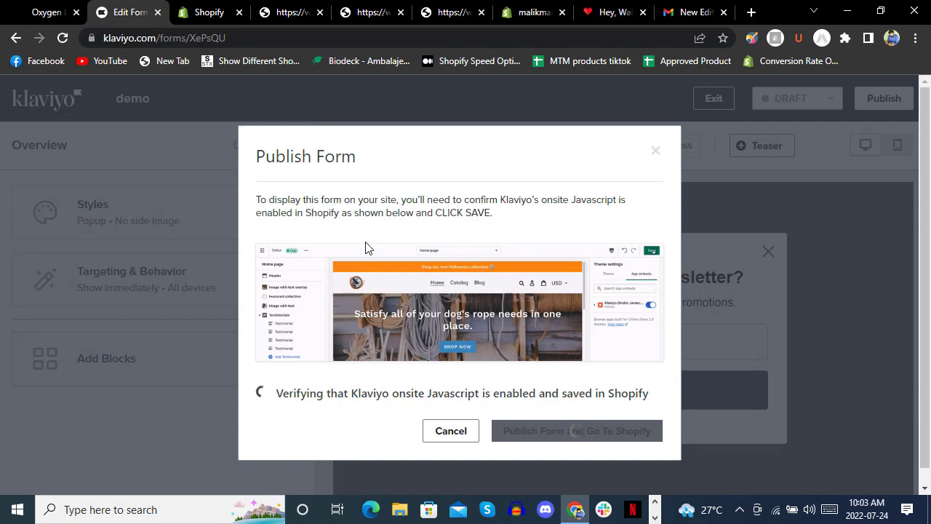
pyautogui.click(531, 14)
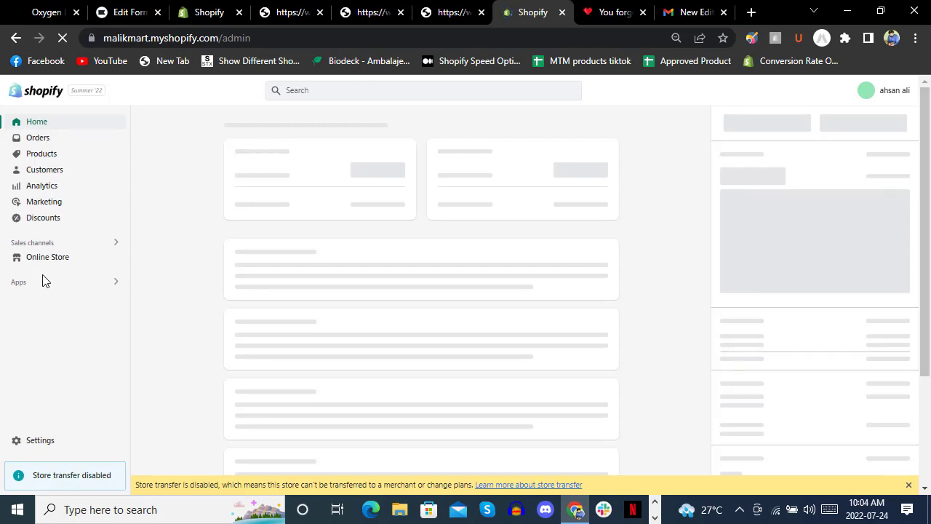
# Open the live Crave theme's customizer from Online Store, then return to Klaviyo's publish dialog.
pyautogui.click(61, 264)
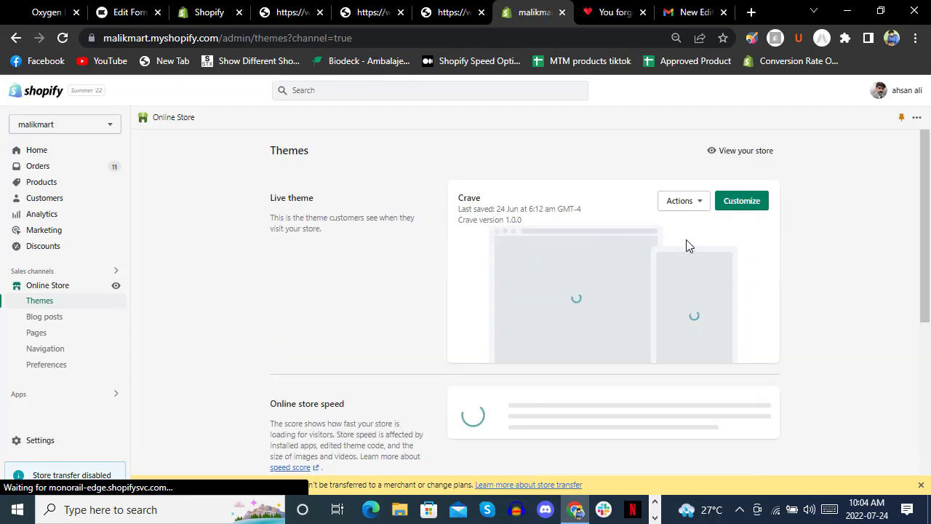
pyautogui.click(781, 285)
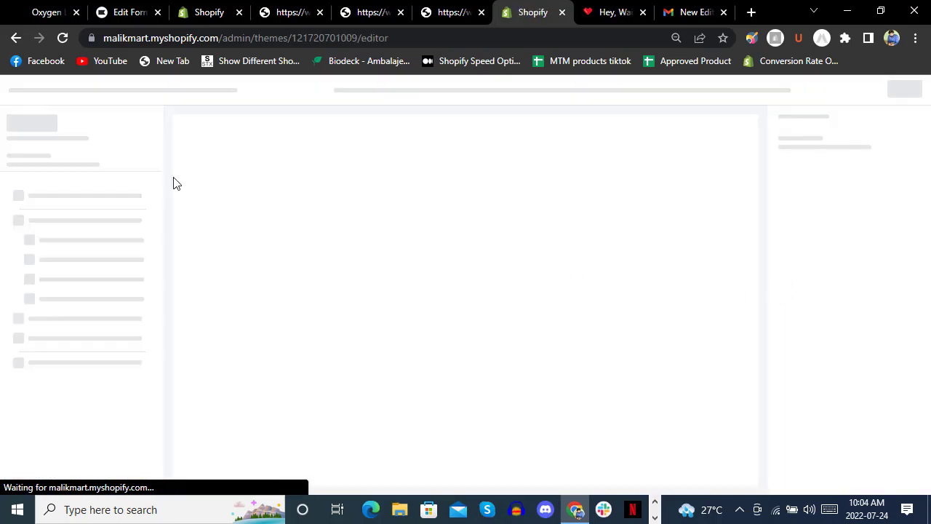
pyautogui.click(125, 12)
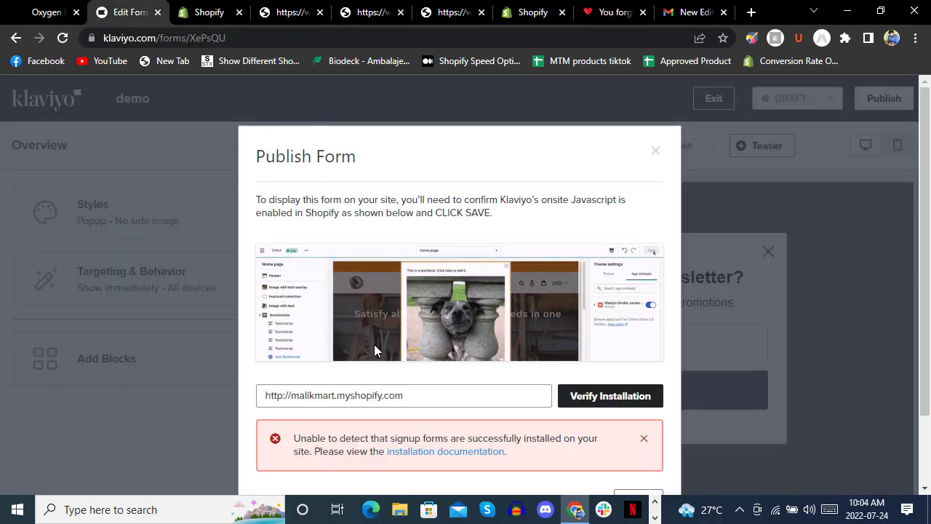
# Review Klaviyo's 'signup forms not detected' error, then return to the Shopify theme editor.
pyautogui.scroll(-2, 374, 344)
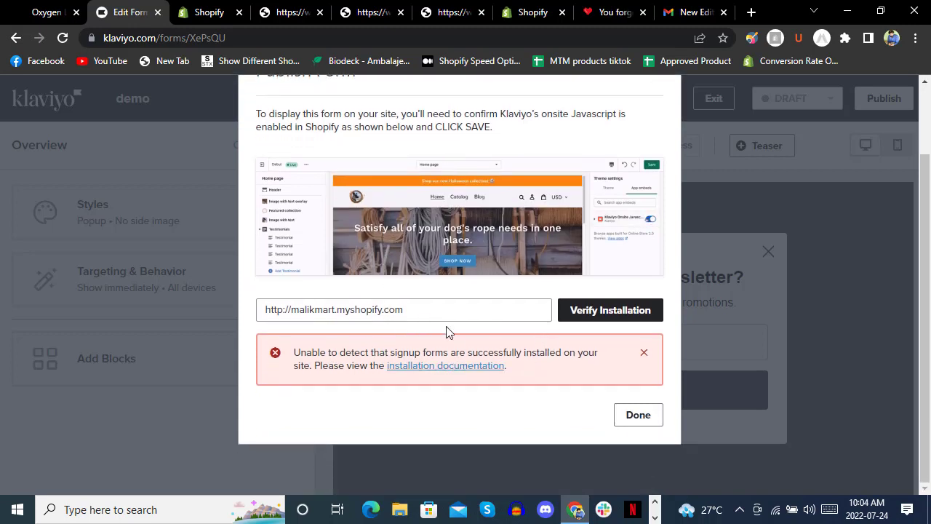
pyautogui.click(532, 11)
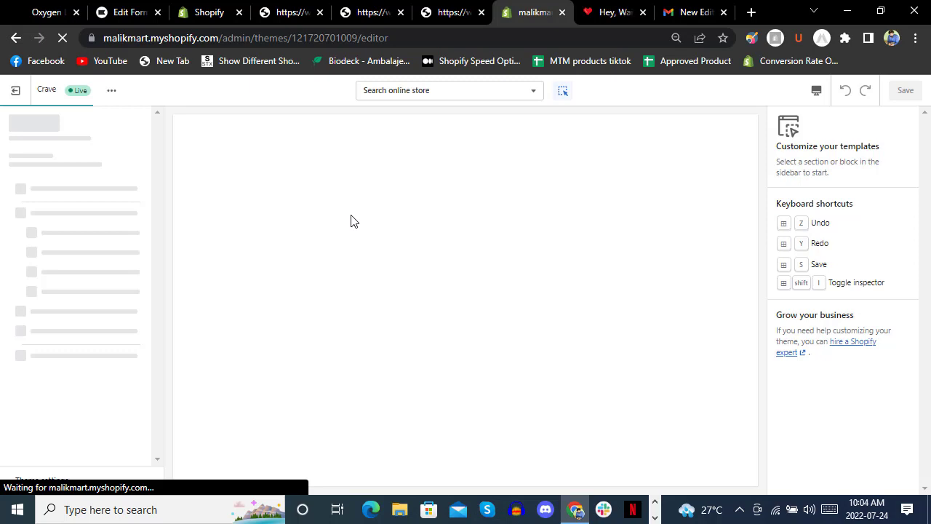
# Exit and reopen the Crave theme editor, briefly rechecking Klaviyo's publish dialog.
pyautogui.click(10, 93)
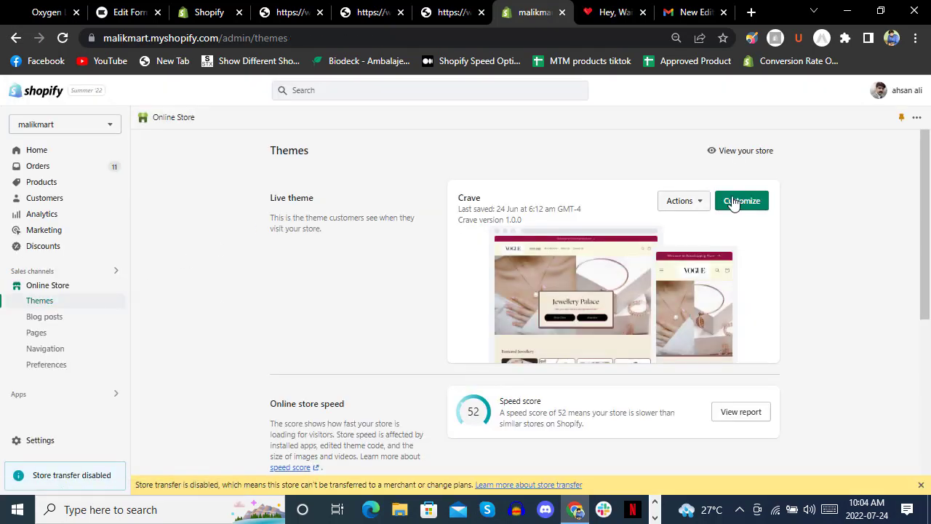
pyautogui.click(761, 205)
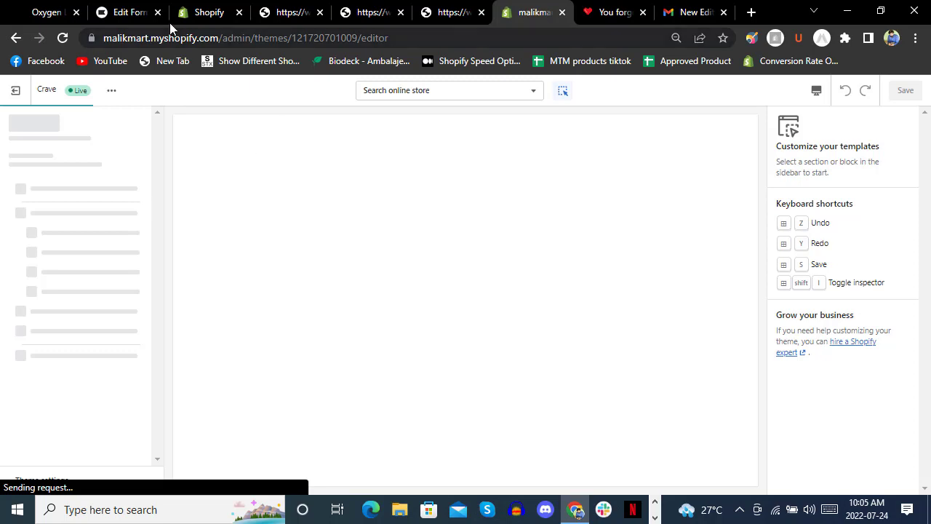
pyautogui.click(128, 12)
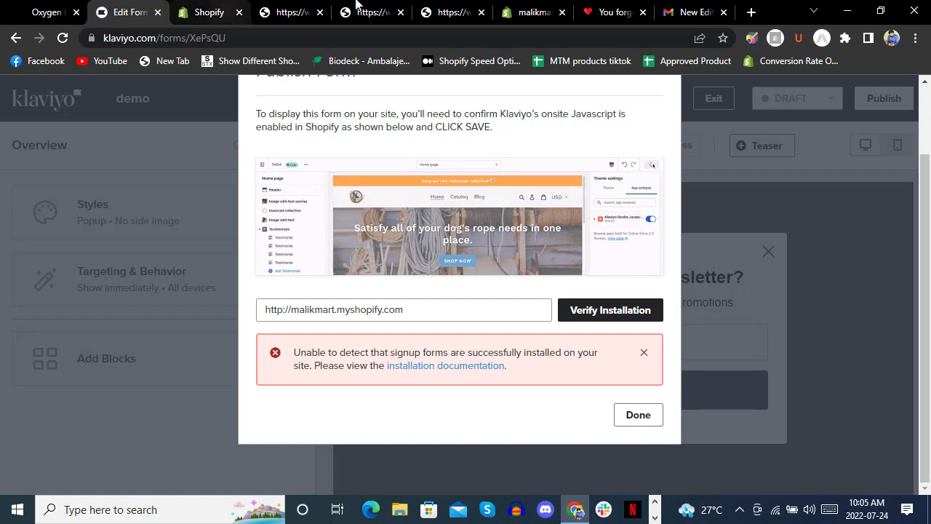
pyautogui.click(535, 16)
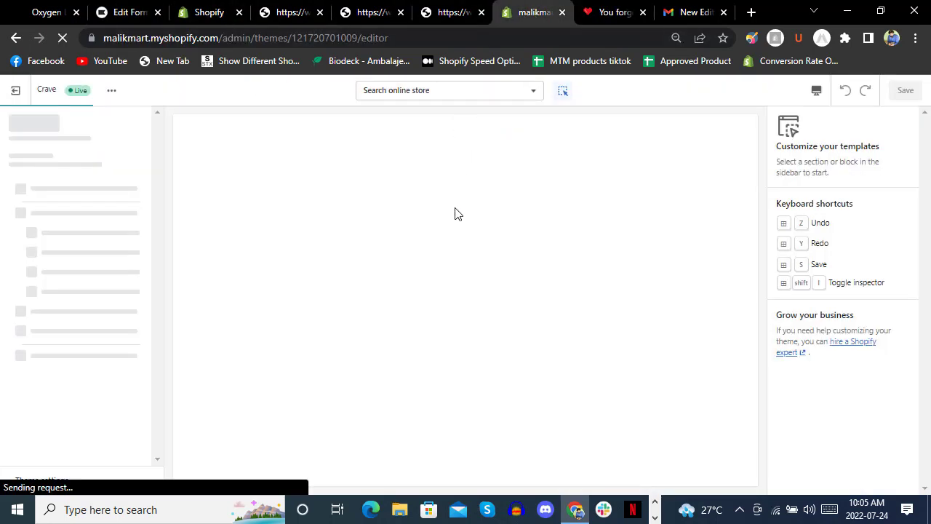
# Browse the Collections templates in the page picker, then exit to the admin Home page.
pyautogui.click(447, 93)
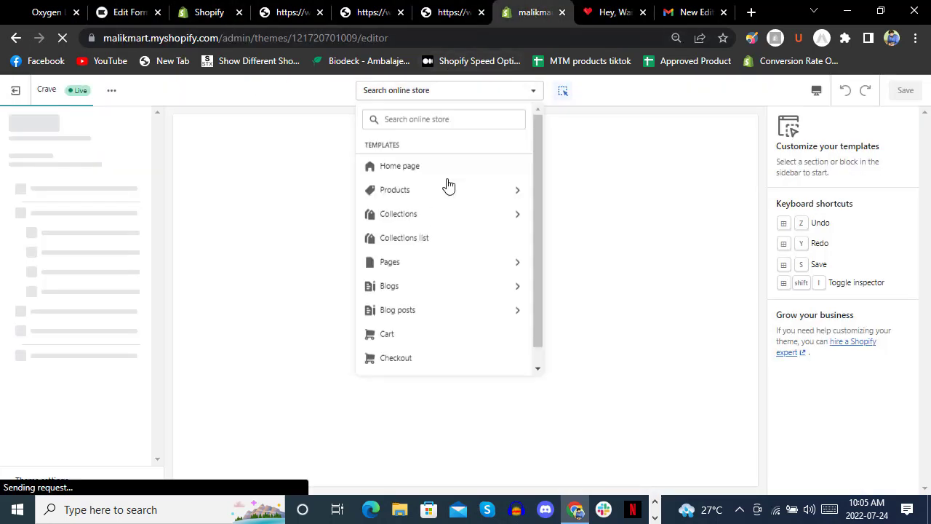
pyautogui.click(446, 218)
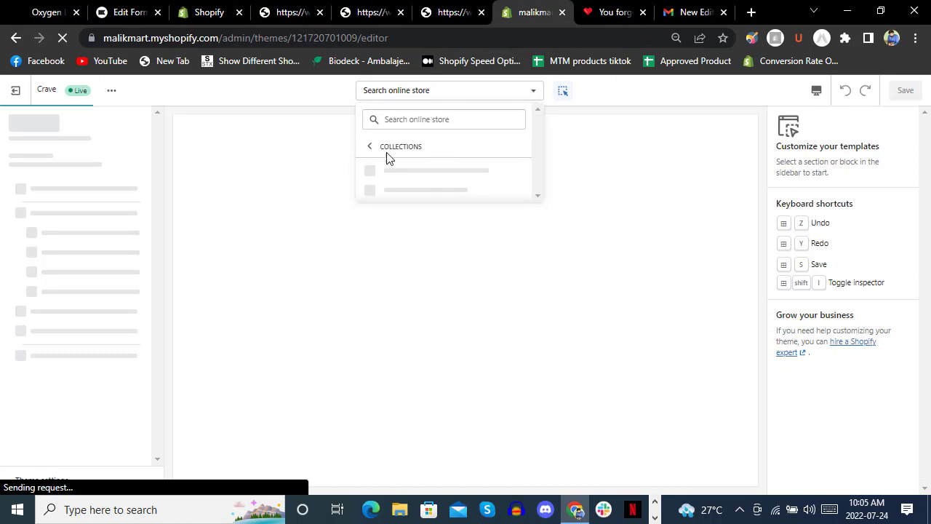
pyautogui.click(370, 148)
pyautogui.click(418, 166)
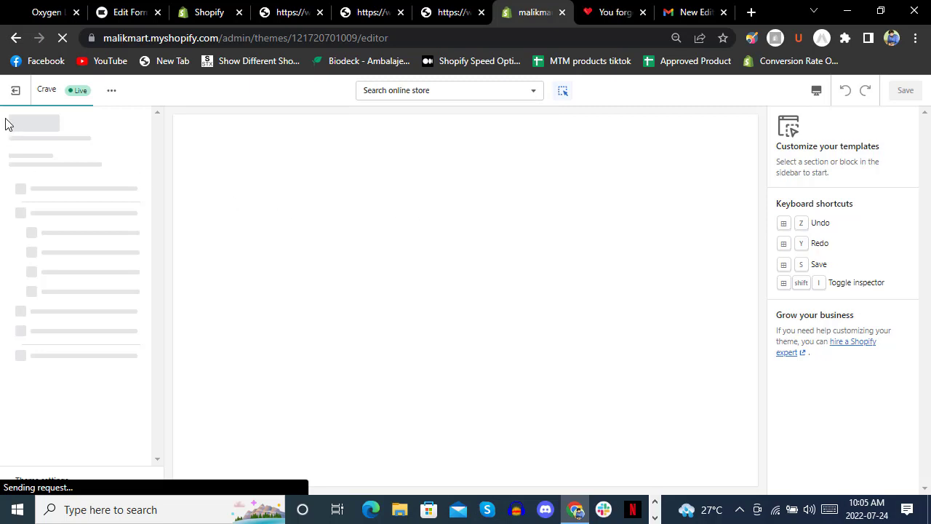
pyautogui.click(15, 90)
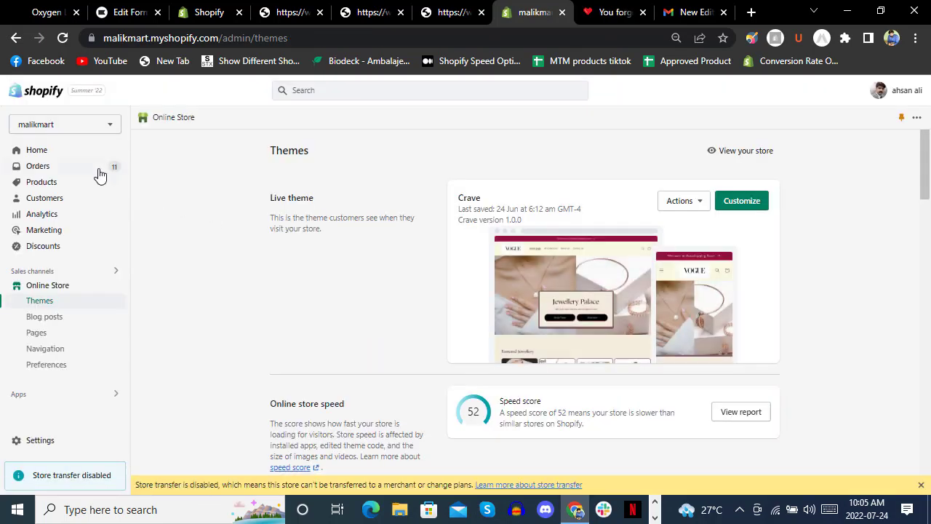
pyautogui.click(76, 152)
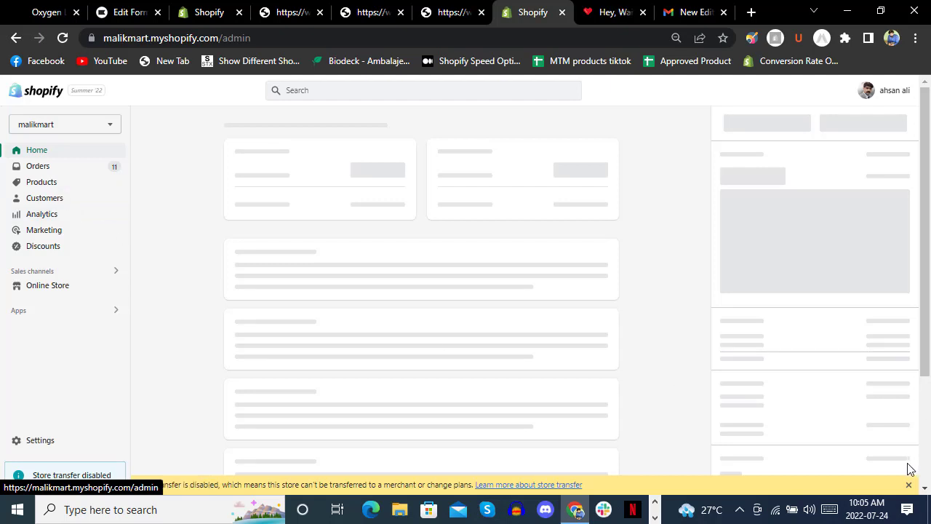
# Dismiss the store-transfer notice and move through the admin sidebar to the Online Store Themes page.
pyautogui.click(909, 487)
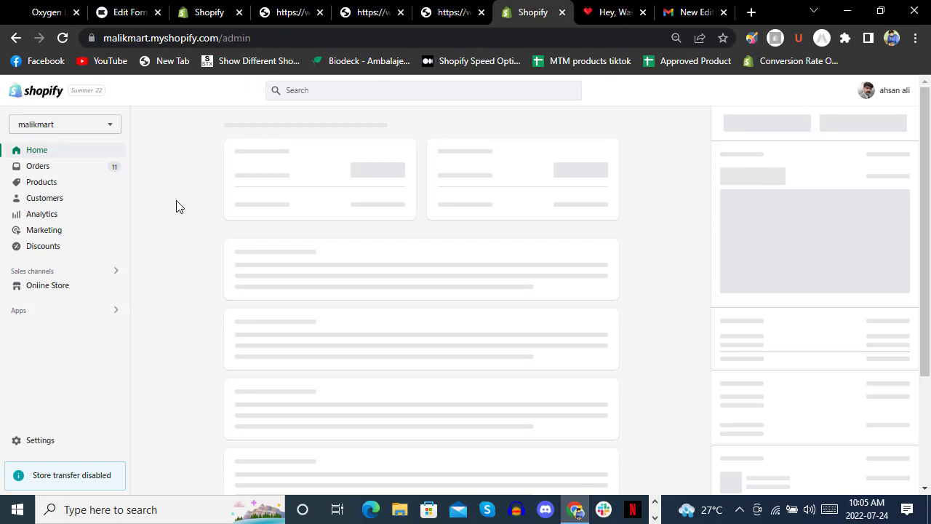
pyautogui.click(52, 287)
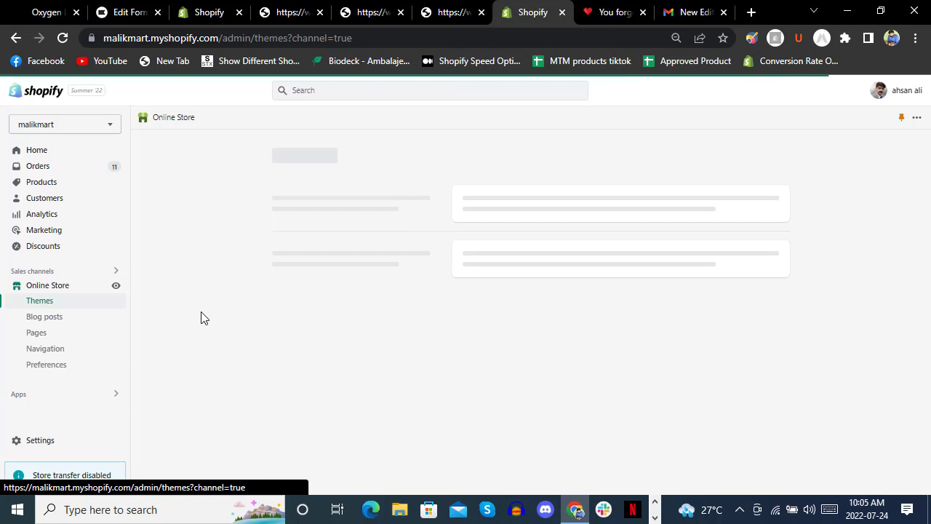
pyautogui.click(48, 158)
pyautogui.click(59, 235)
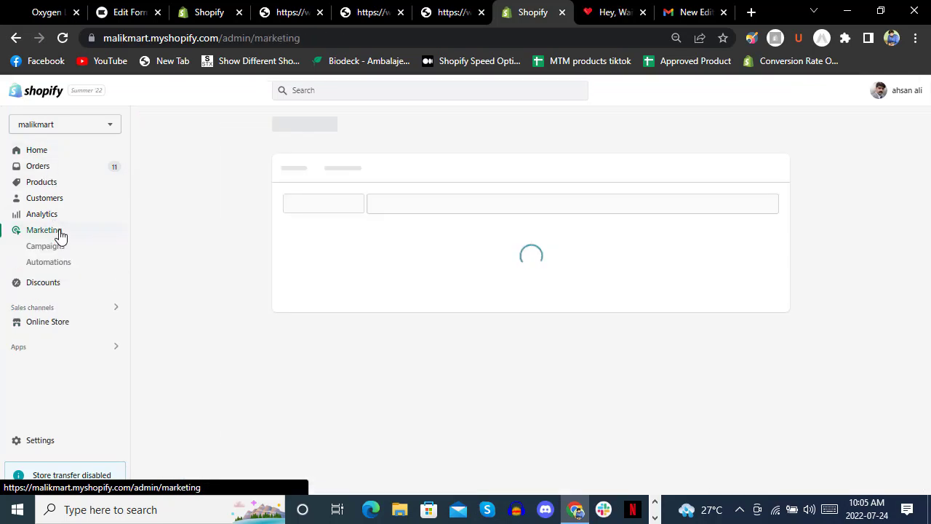
pyautogui.click(48, 183)
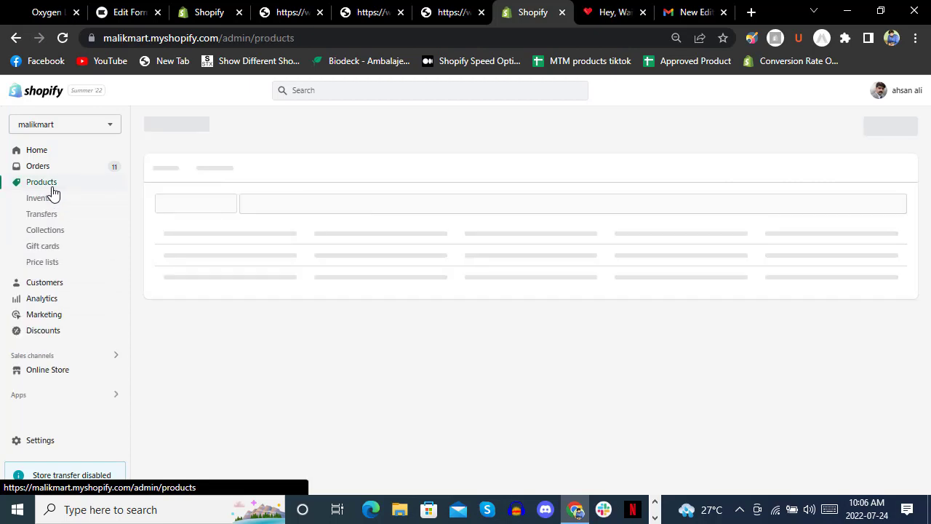
pyautogui.click(77, 372)
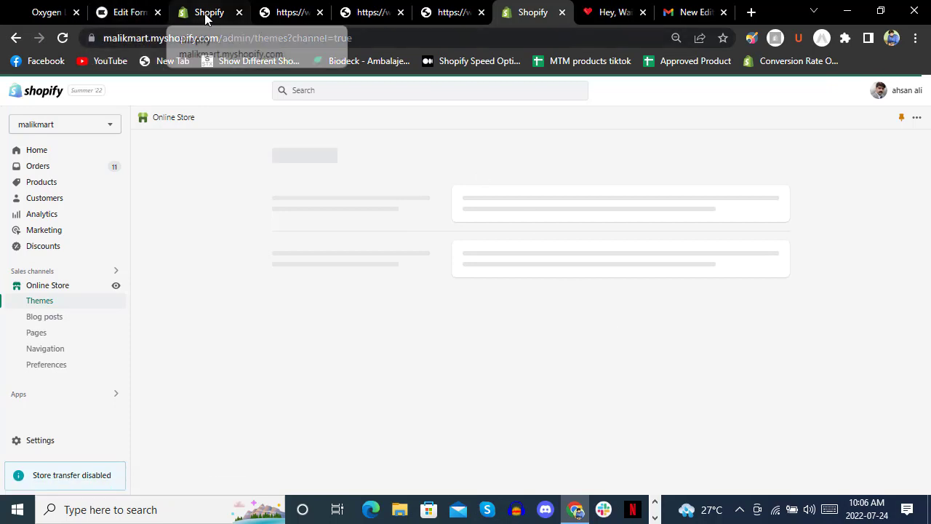
pyautogui.click(654, 517)
# Customize the live Crave theme on its Home page and select the Footer section.
pyautogui.click(409, 509)
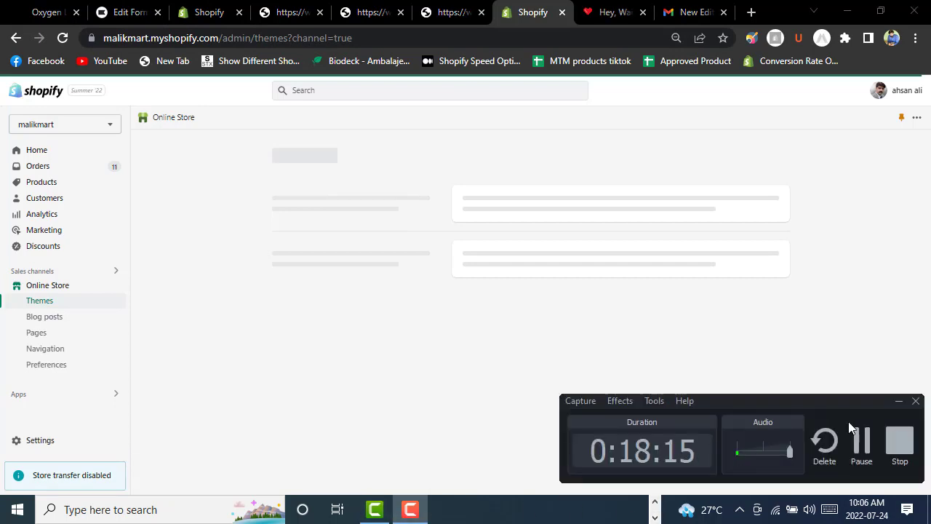
pyautogui.click(861, 440)
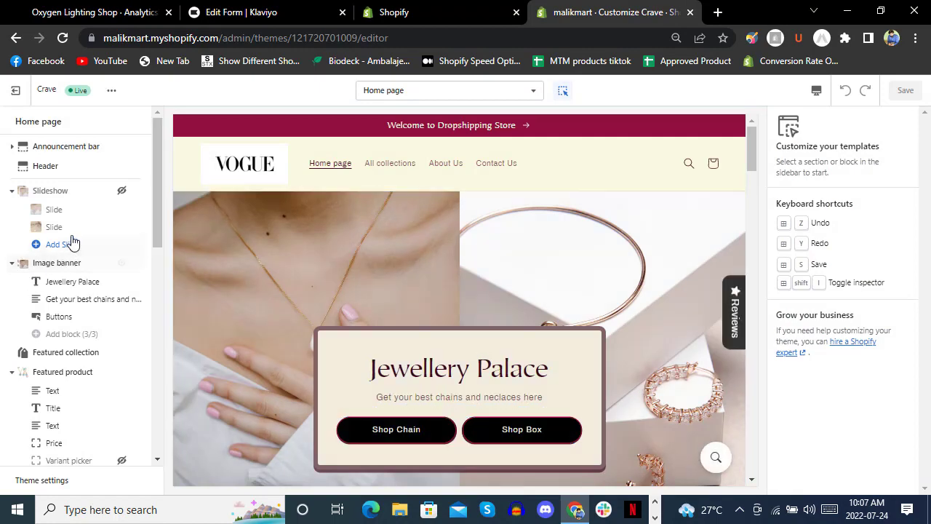
pyautogui.scroll(-5, 72, 244)
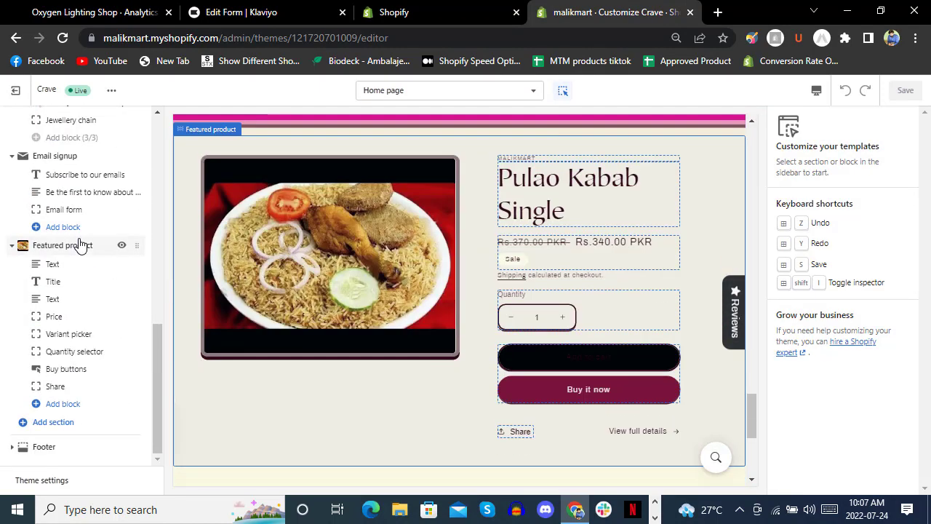
pyautogui.click(70, 447)
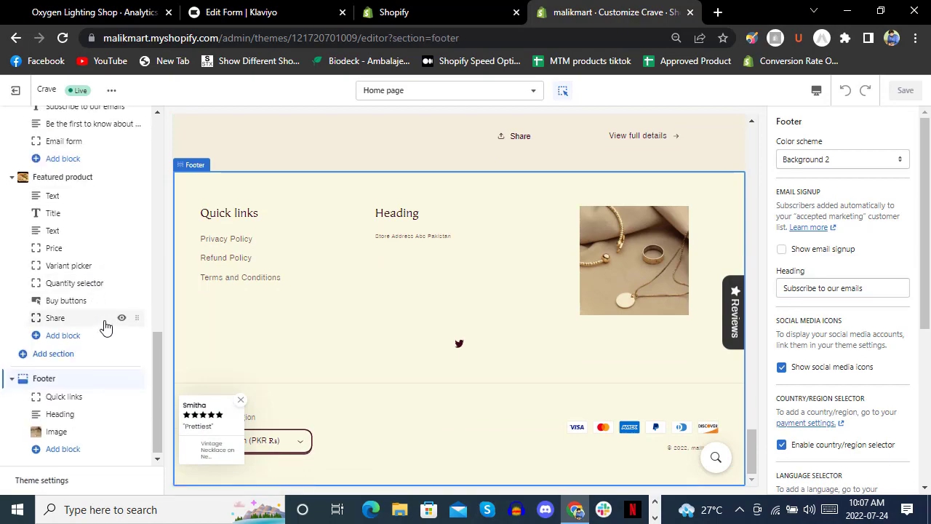
# Bring up the list of sections that can be added to the Home page.
pyautogui.scroll(5, 104, 325)
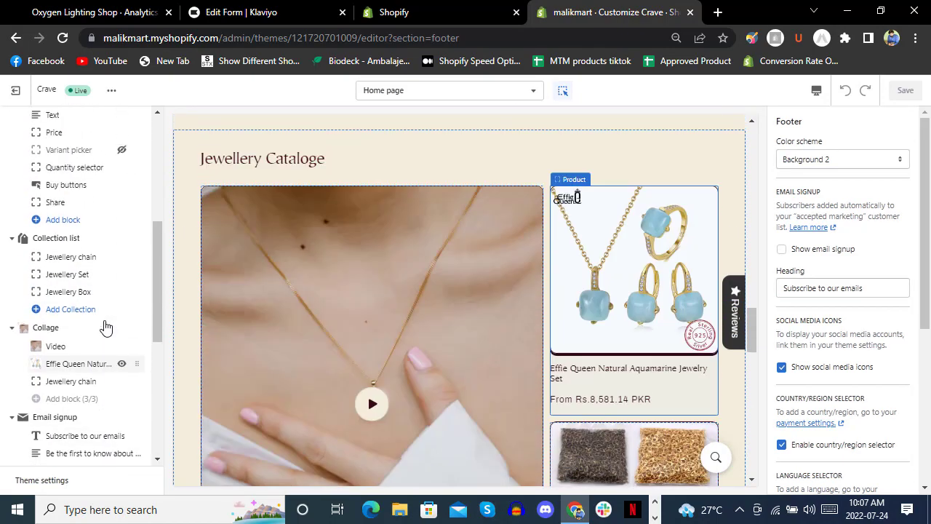
pyautogui.scroll(8, 104, 325)
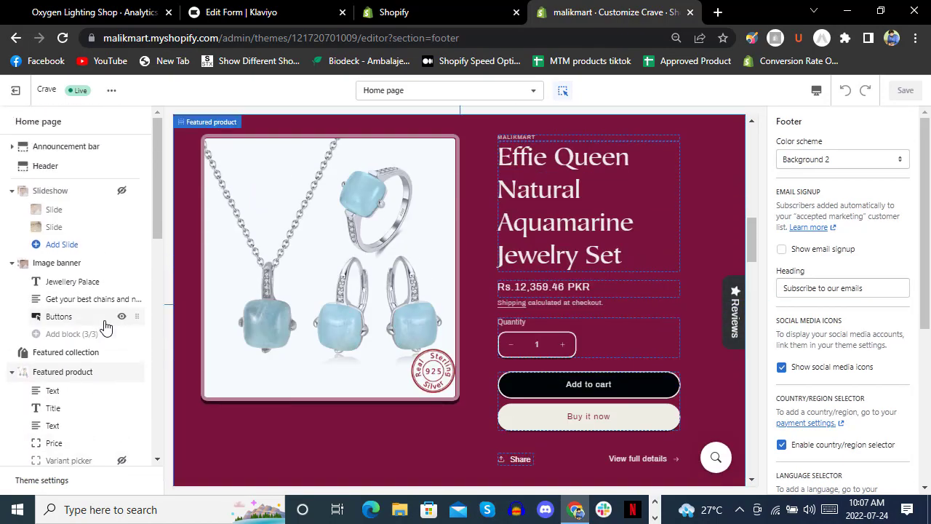
pyautogui.moveTo(104, 324)
pyautogui.scroll(-8, 104, 291)
pyautogui.scroll(-4, 102, 287)
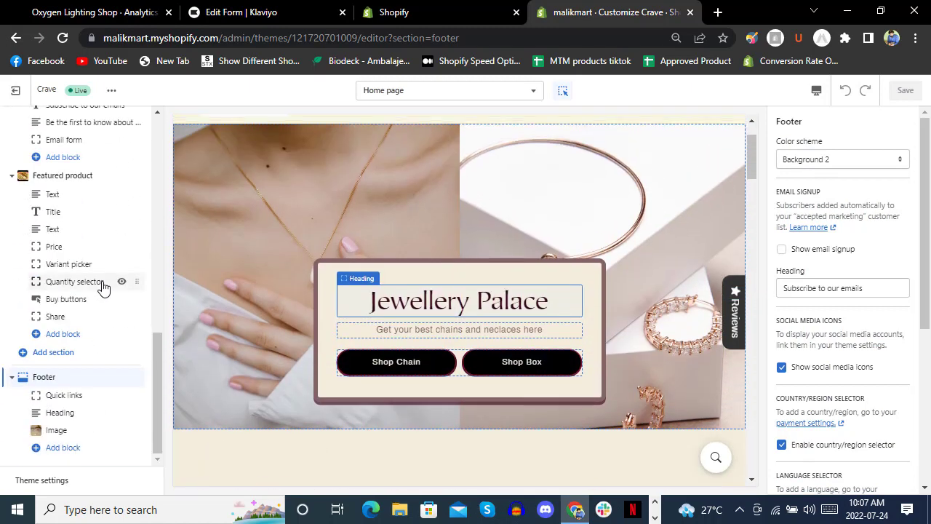
pyautogui.click(71, 352)
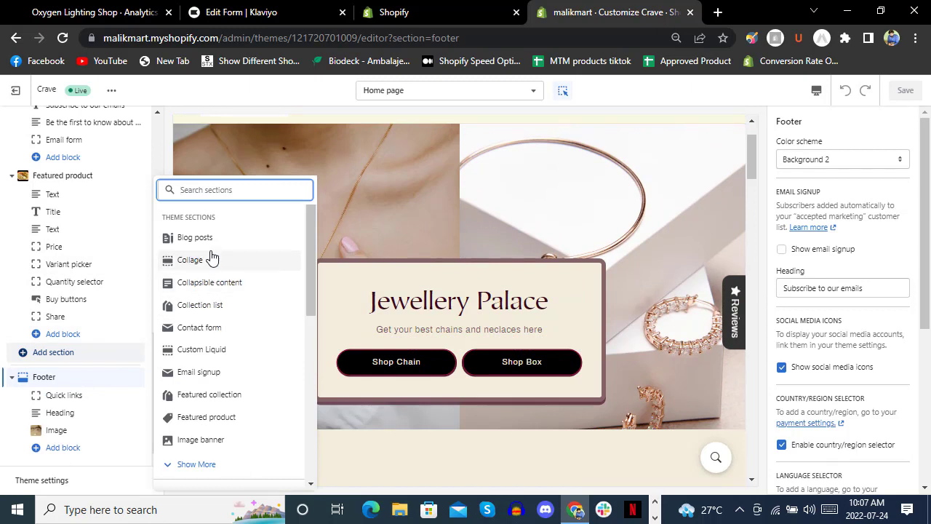
# Add the Klaviyo Embedded Form app block from the Apps sections and save the theme.
pyautogui.scroll(-1, 211, 253)
pyautogui.scroll(-3, 211, 253)
pyautogui.click(206, 222)
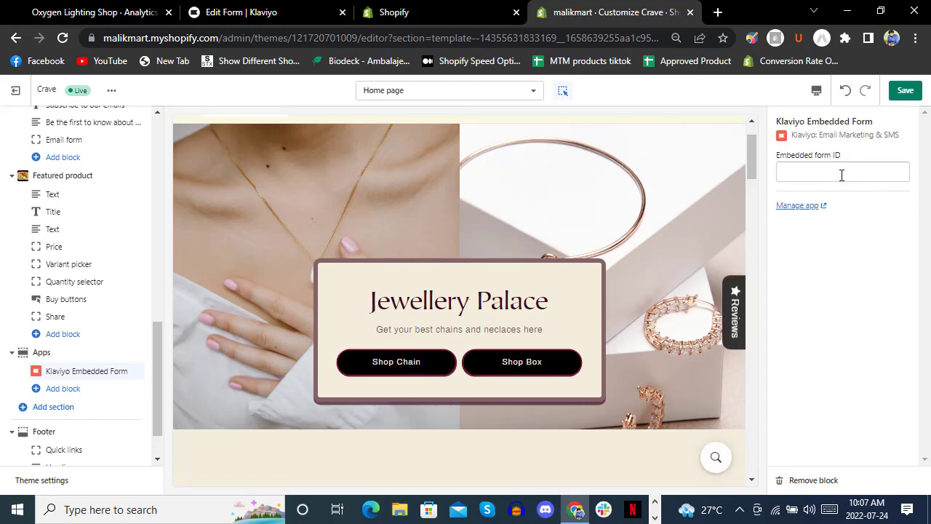
pyautogui.click(905, 91)
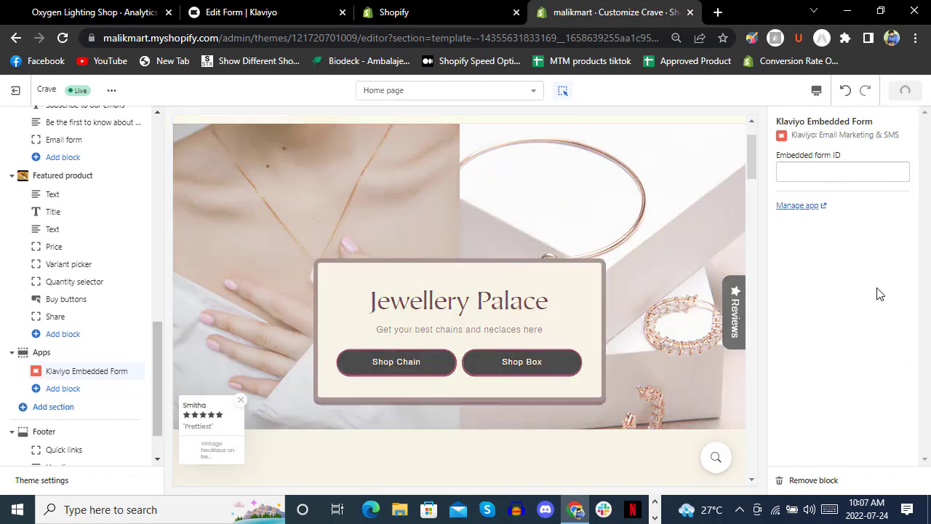
# Re-save Klaviyo's Shopify integration settings from Manage app with Update Settings.
pyautogui.click(800, 207)
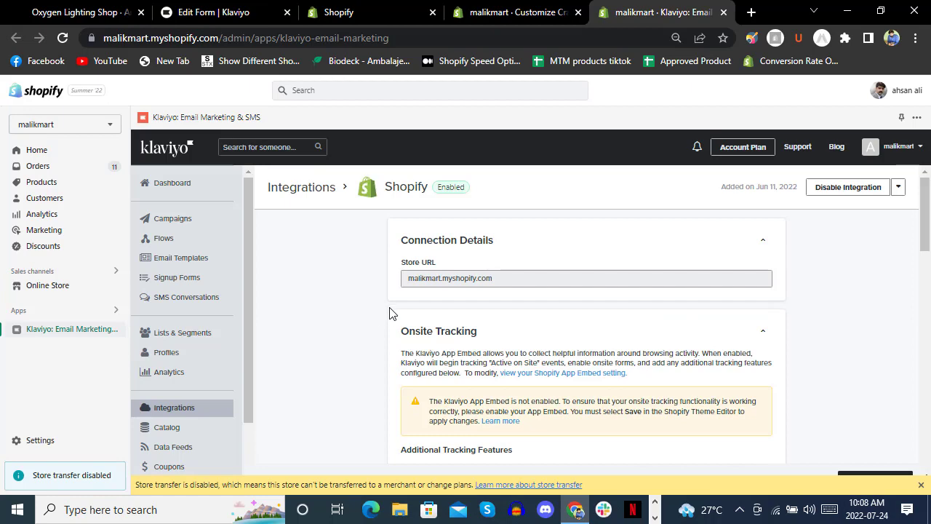
pyautogui.scroll(-10, 390, 306)
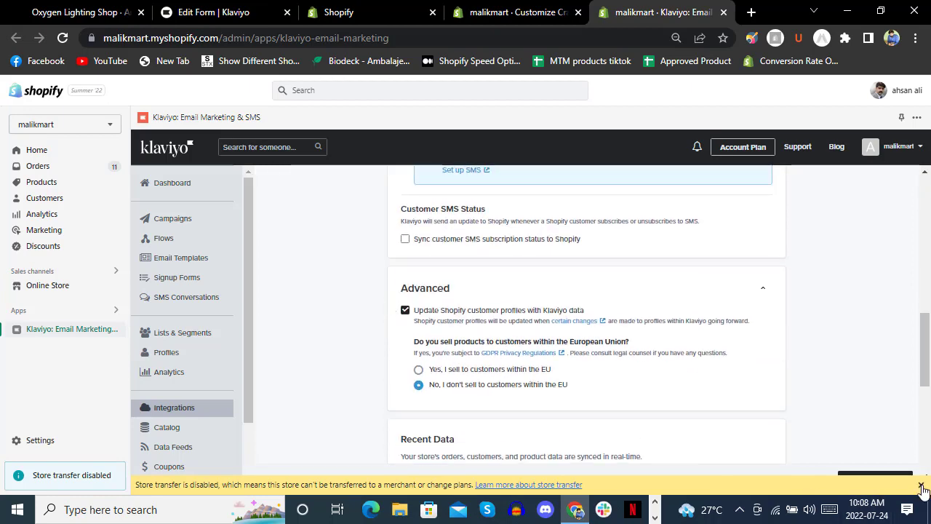
pyautogui.click(920, 485)
pyautogui.scroll(-4, 826, 340)
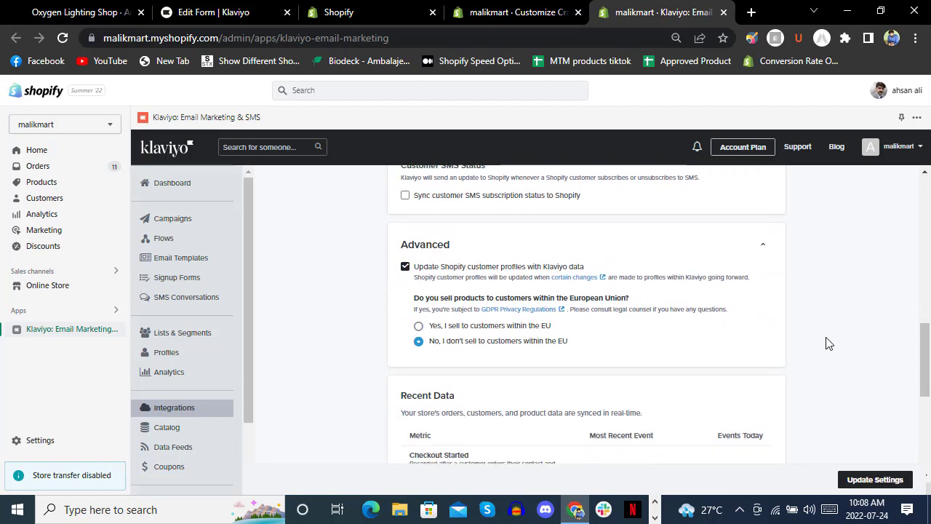
pyautogui.scroll(2, 828, 342)
pyautogui.scroll(1, 827, 342)
pyautogui.scroll(-4, 827, 342)
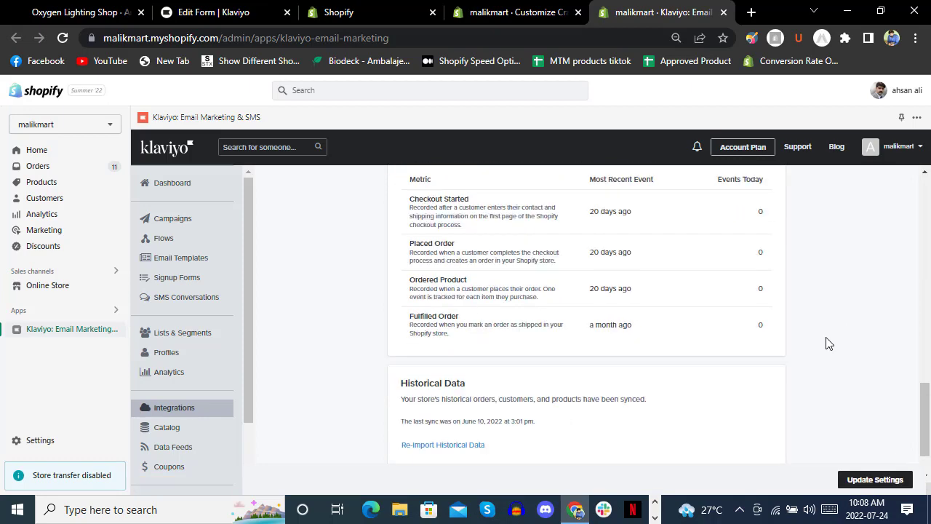
pyautogui.click(867, 482)
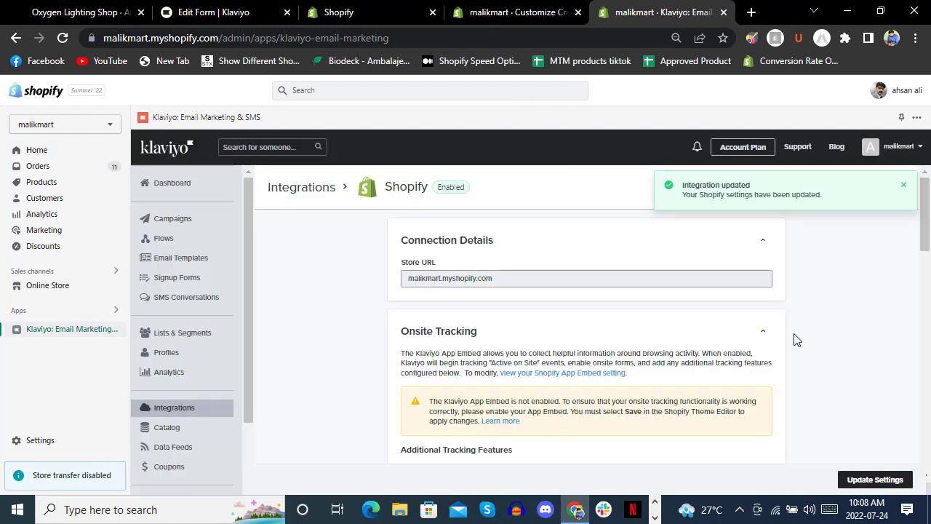
pyautogui.click(206, 12)
# Run Verify Installation, then enable Klaviyo Onsite Javascript in Shopify's app embeds and save.
pyautogui.click(607, 320)
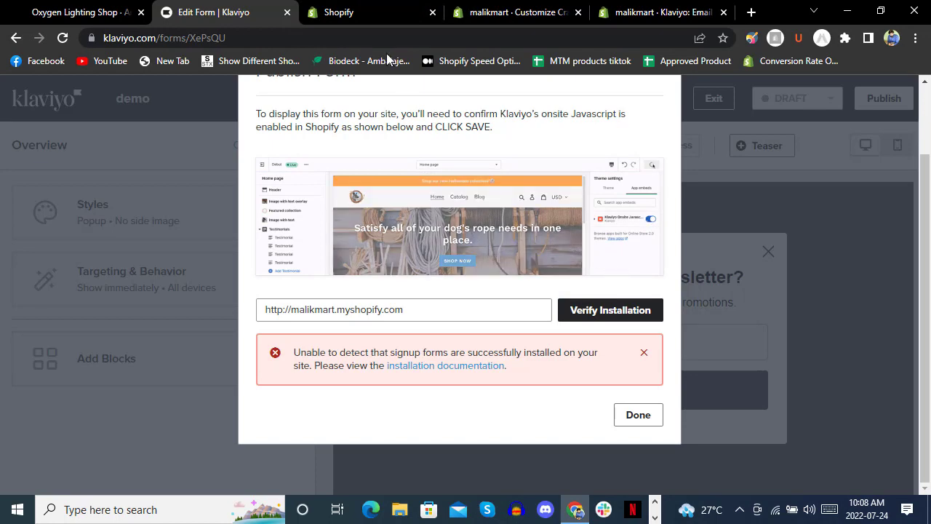
pyautogui.click(363, 18)
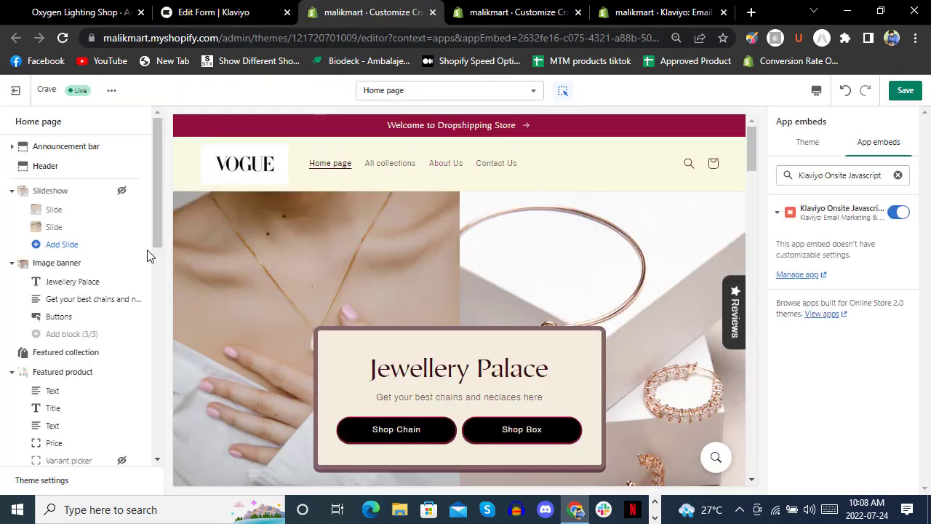
pyautogui.click(906, 92)
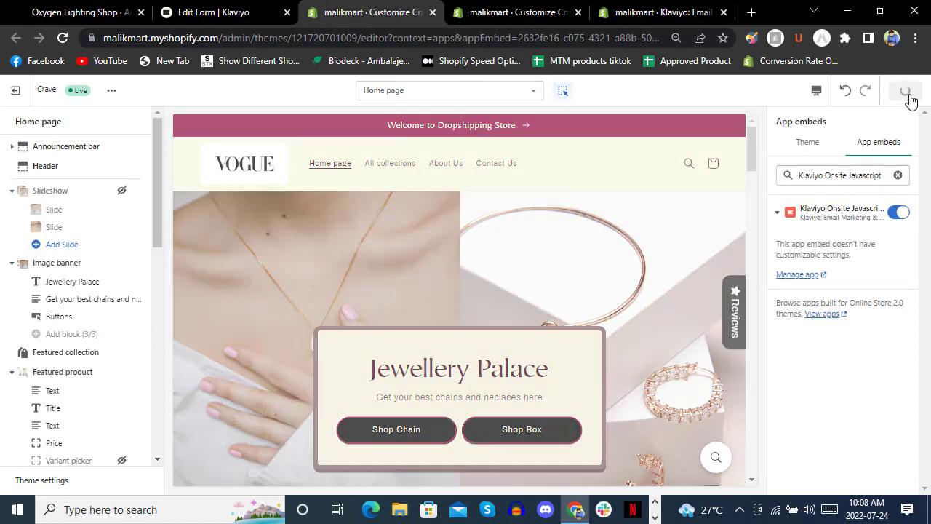
# Re-verify the installation in Klaviyo and finish with Done so the demo form goes live.
pyautogui.click(218, 12)
pyautogui.click(602, 310)
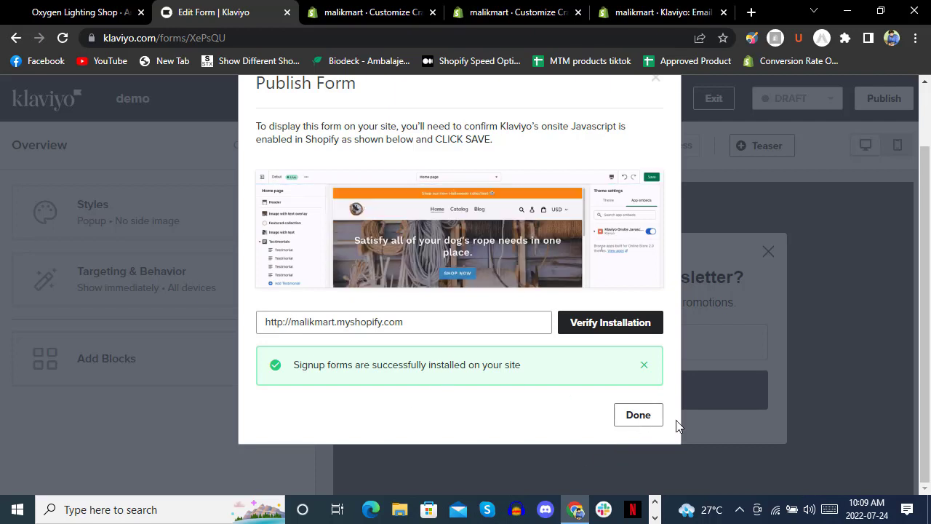
pyautogui.click(654, 415)
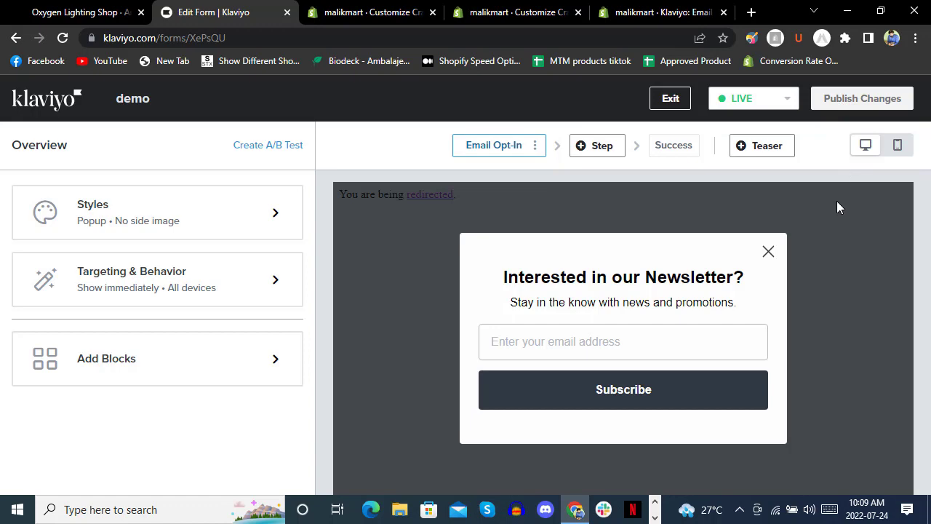
pyautogui.click(520, 13)
# Leave the theme editor and open the live Shopify storefront.
pyautogui.click(15, 90)
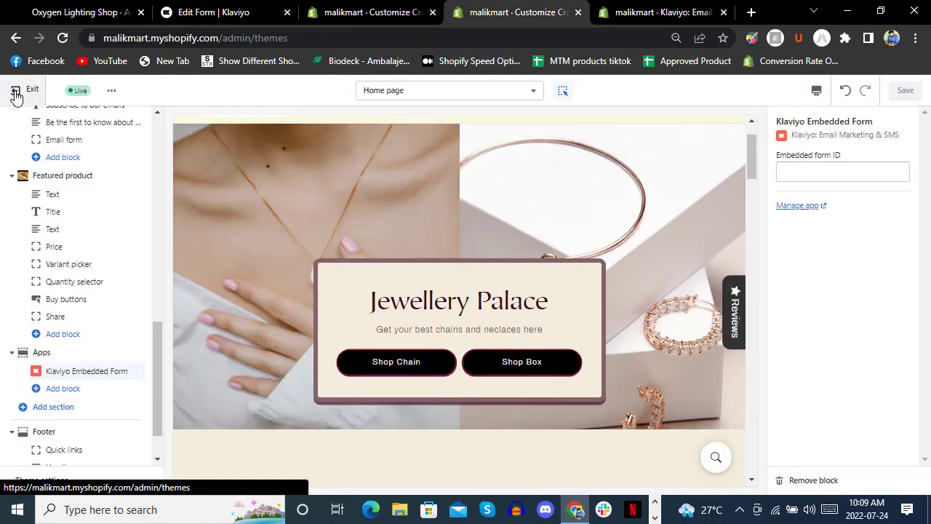
pyautogui.click(114, 285)
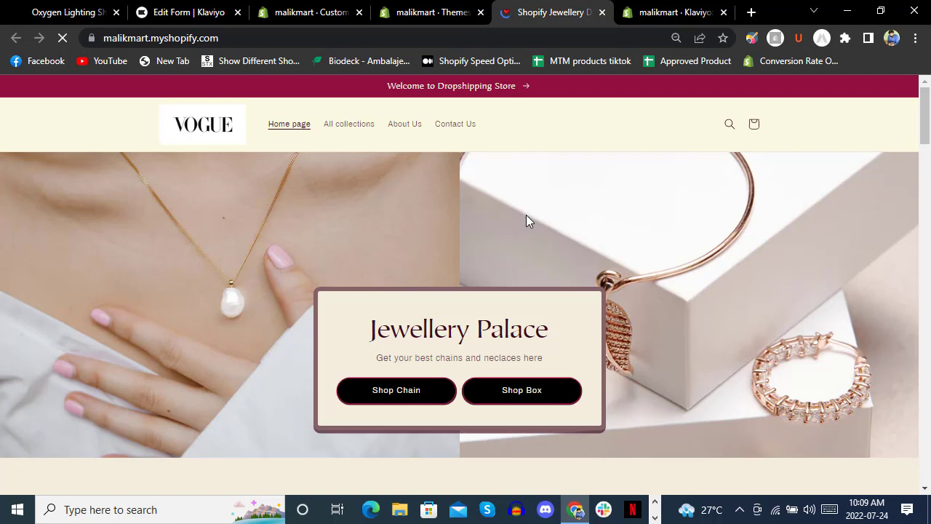
pyautogui.scroll(-5, 526, 218)
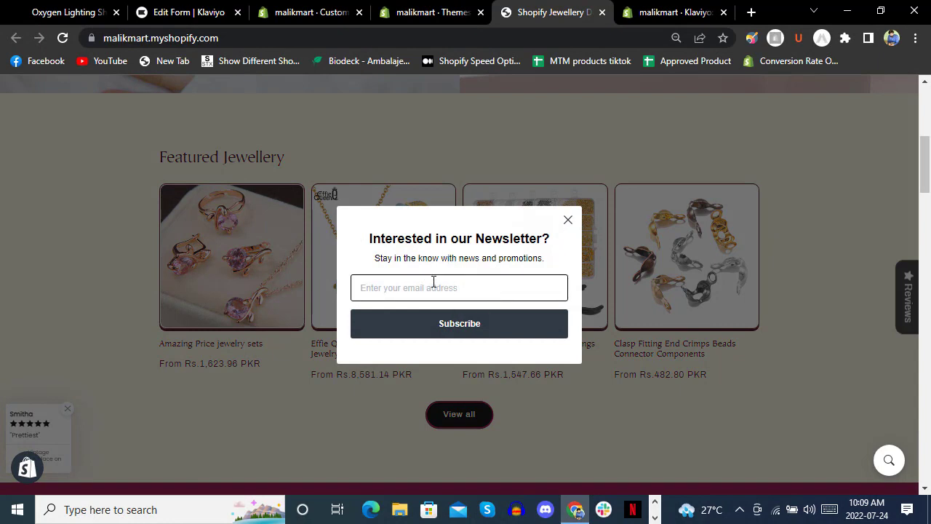
# Submit a test email in the demo newsletter popup, then return to Klaviyo.
pyautogui.click(494, 287)
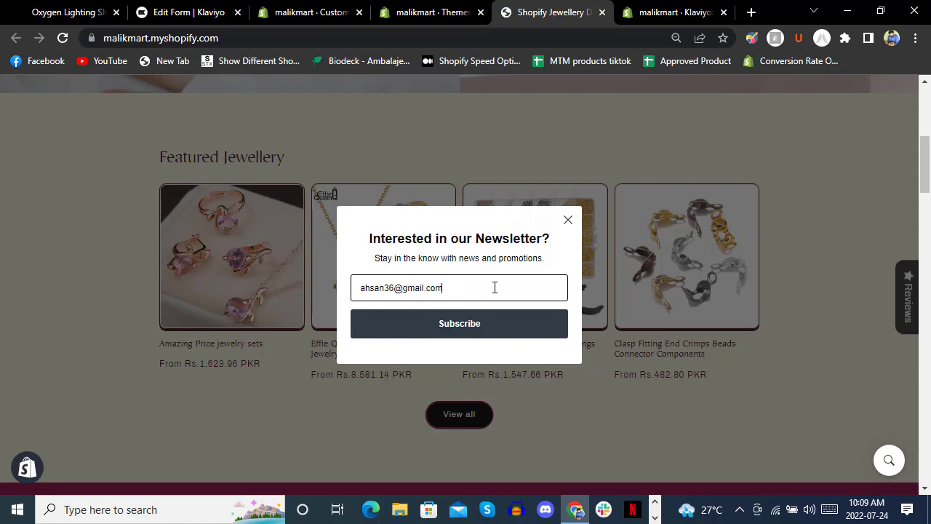
pyautogui.press('Return')
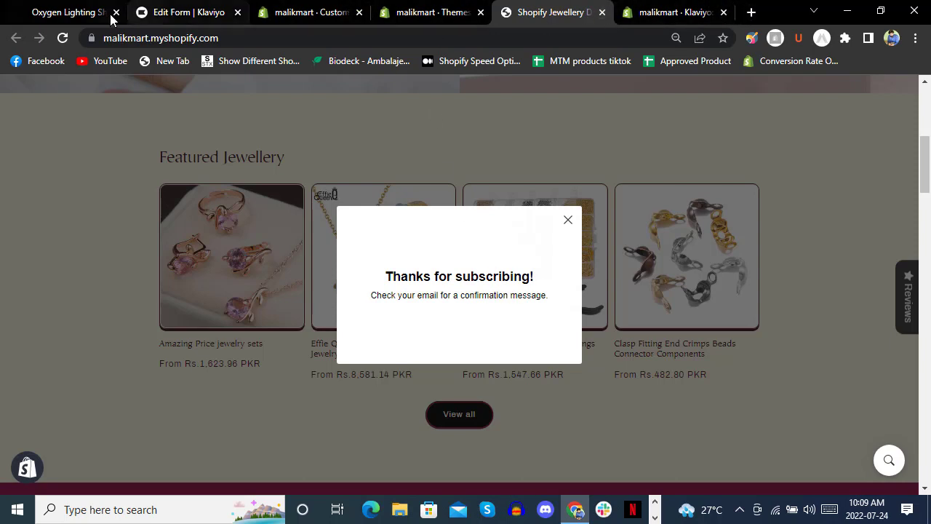
pyautogui.click(187, 15)
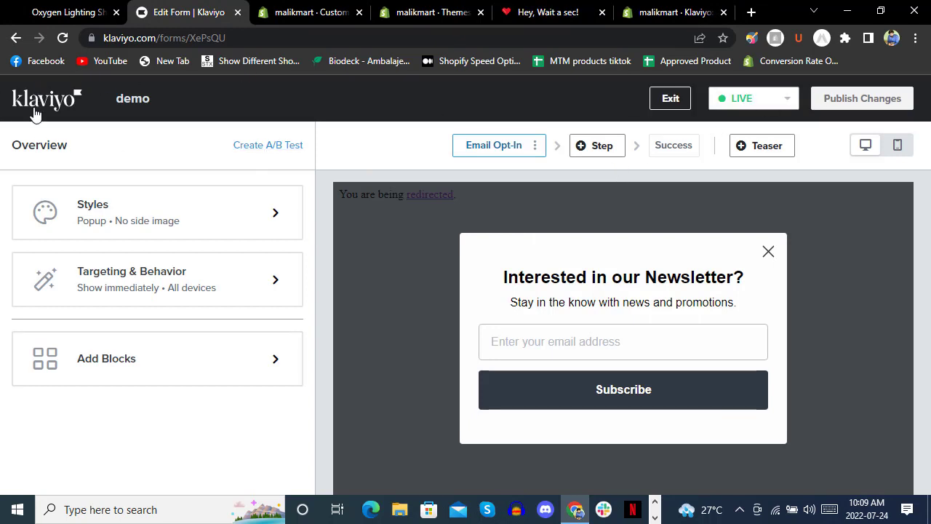
# Review the demo form's overview and advanced-report statistics, then go to SMS Conversations.
pyautogui.click(34, 114)
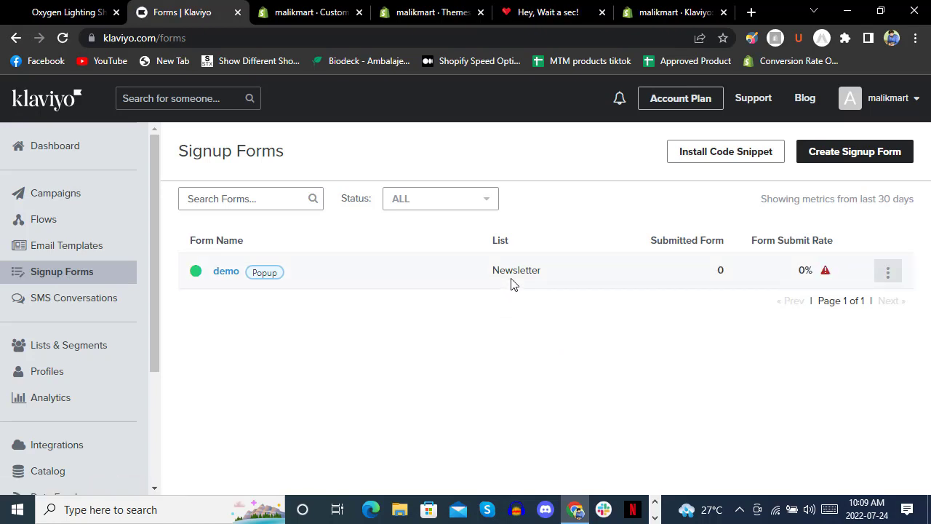
pyautogui.click(225, 272)
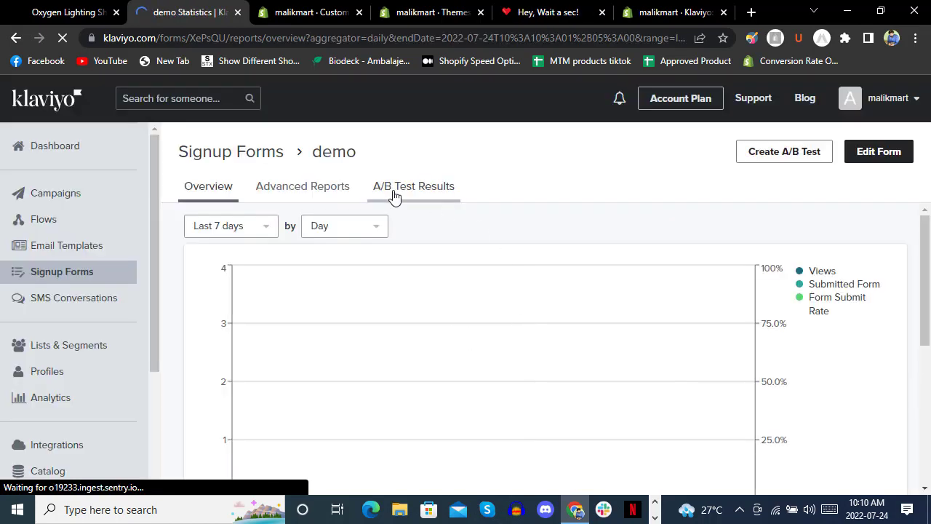
pyautogui.click(291, 187)
pyautogui.scroll(-2, 599, 216)
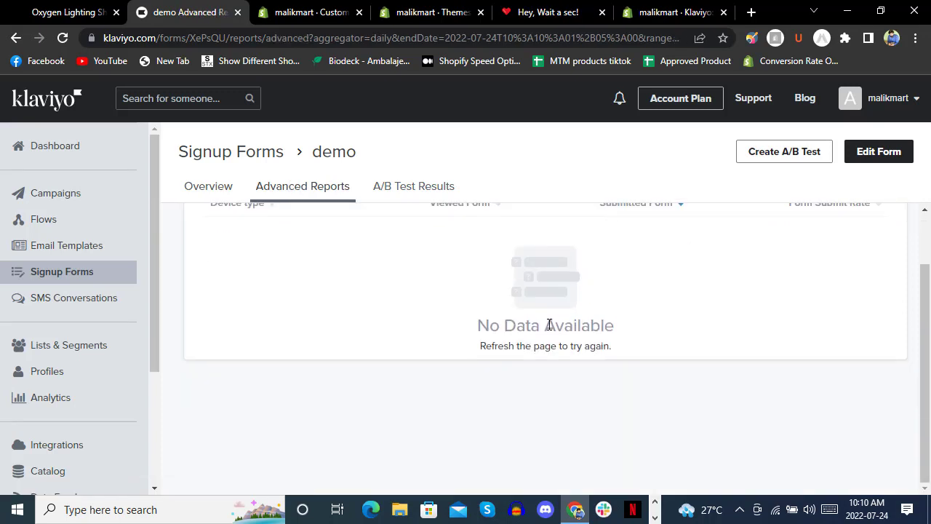
pyautogui.scroll(2, 549, 324)
pyautogui.click(195, 187)
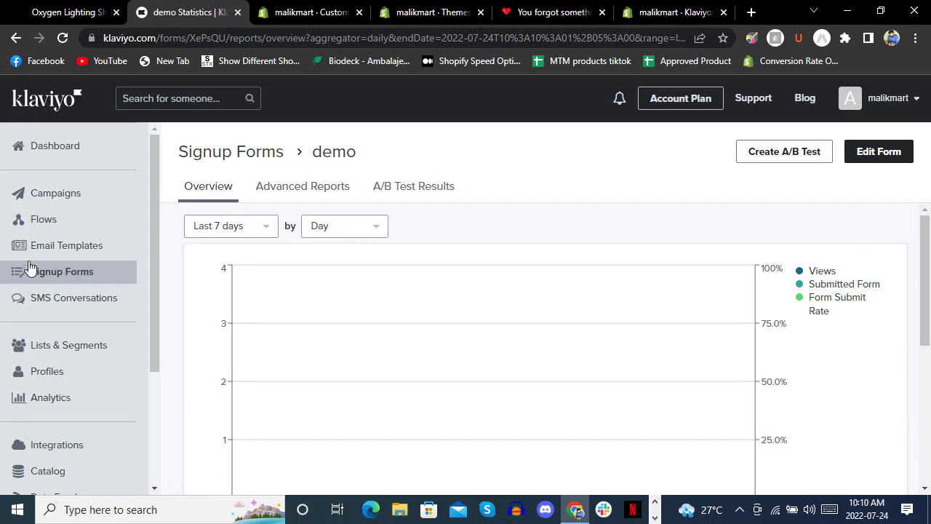
pyautogui.click(60, 306)
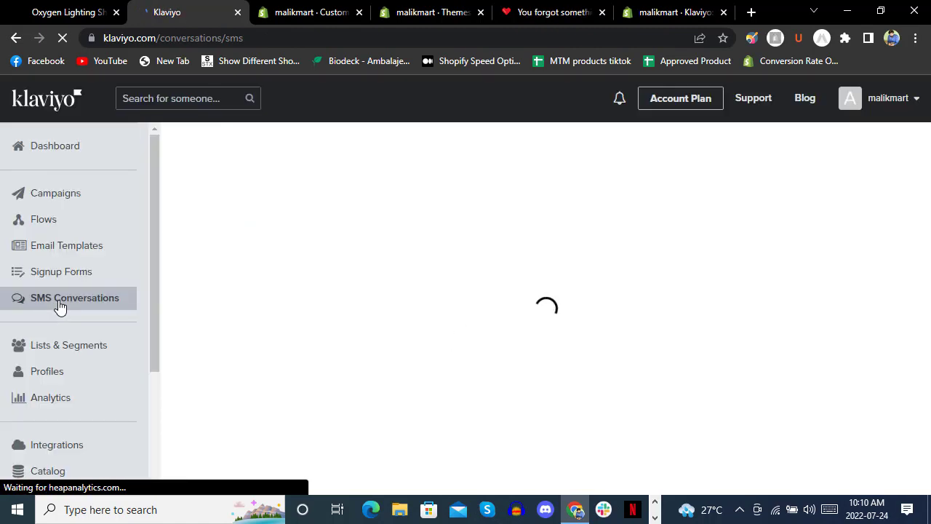
# Browse the Lists & Segments table and start a new list or segment.
pyautogui.click(56, 347)
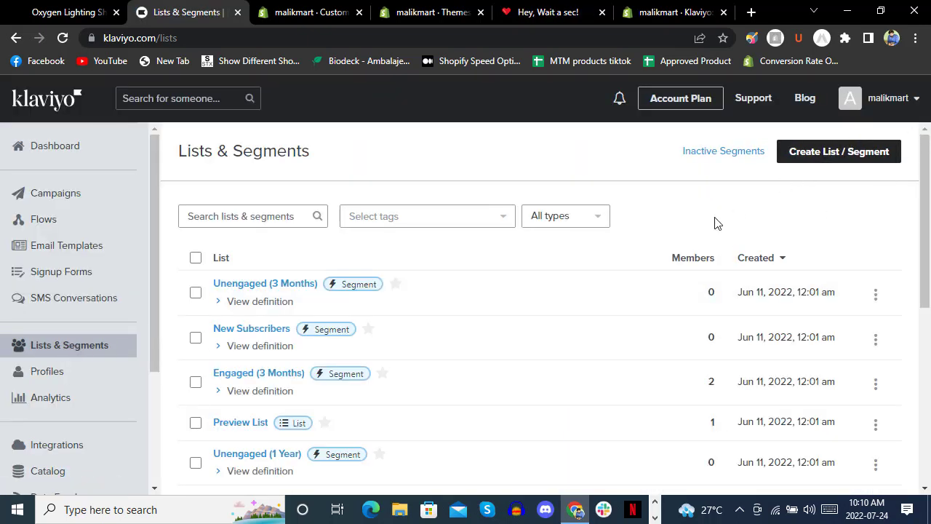
pyautogui.scroll(-5, 478, 353)
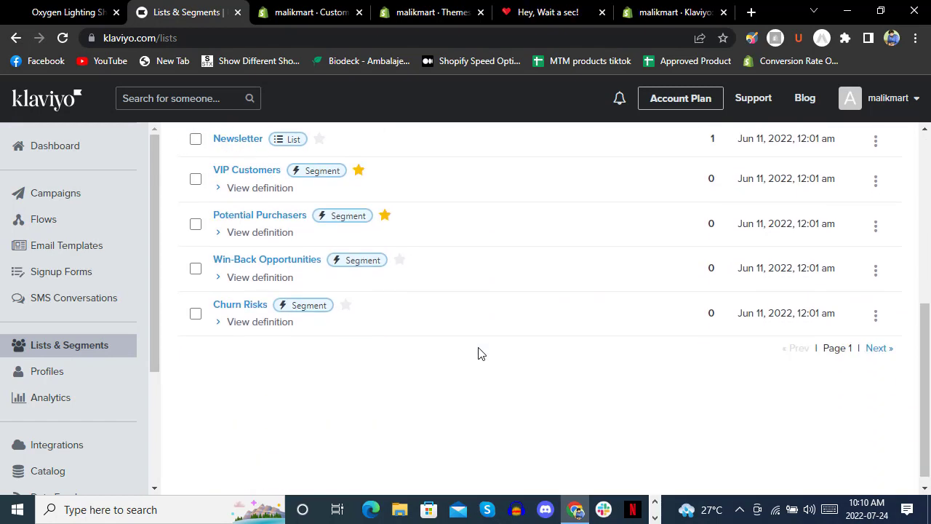
pyautogui.scroll(1, 478, 353)
pyautogui.scroll(1, 478, 353)
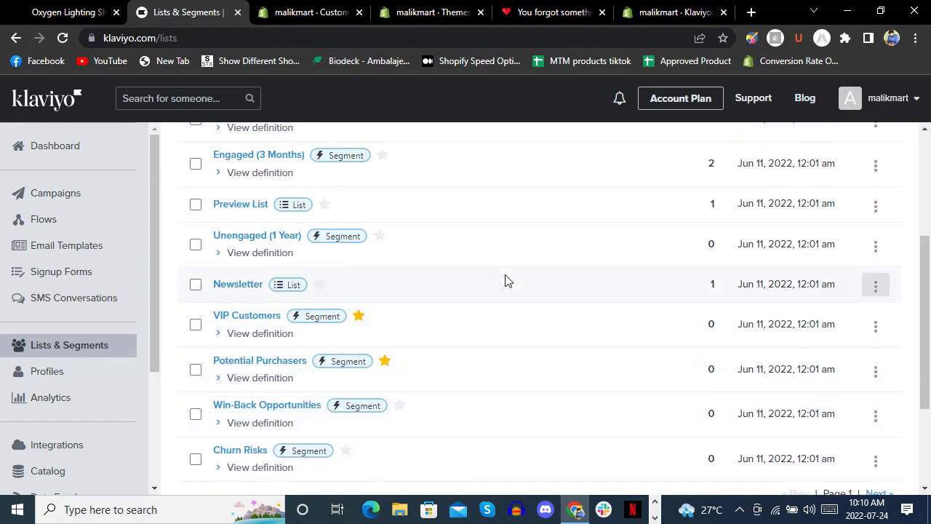
pyautogui.scroll(3, 557, 225)
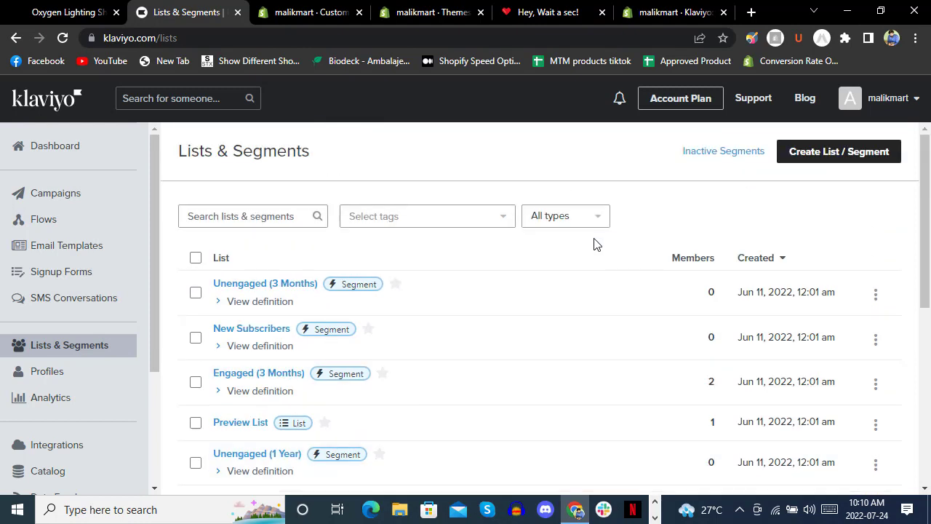
pyautogui.click(848, 156)
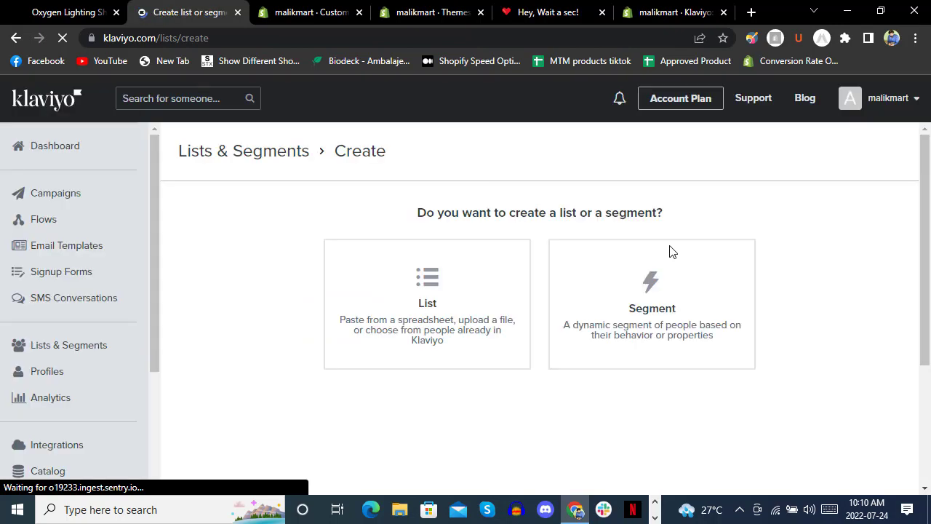
# Create a list named 'demo' and go to its Upload Contacts page.
pyautogui.click(477, 305)
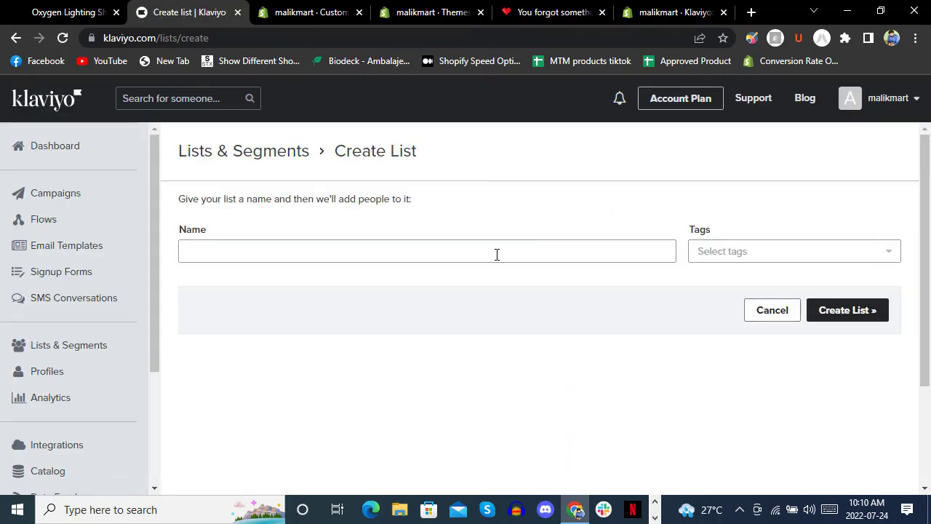
pyautogui.click(494, 253)
pyautogui.write('dem')
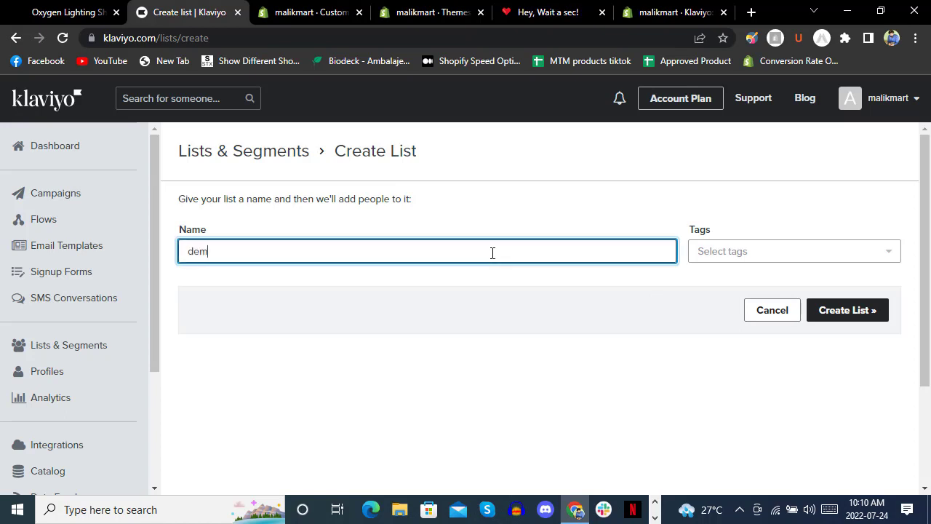
pyautogui.write('o')
pyautogui.click(847, 311)
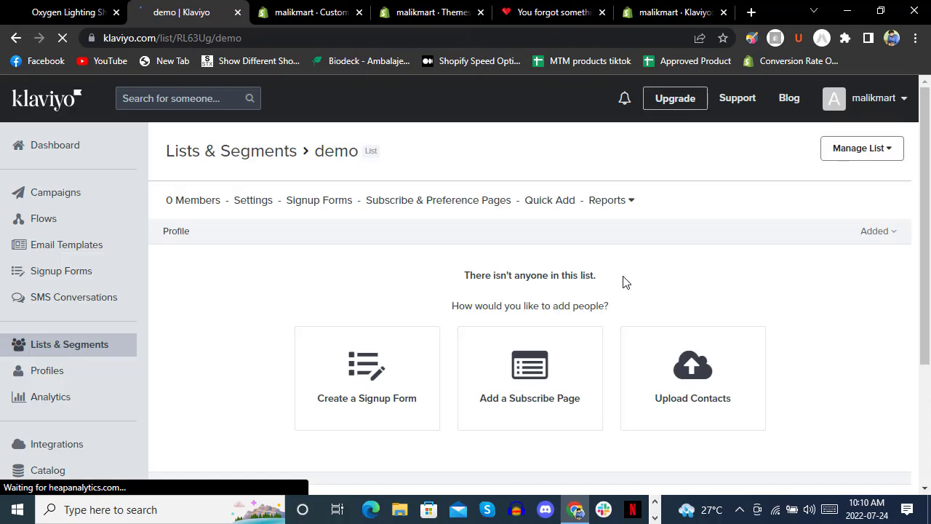
pyautogui.scroll(-2, 642, 279)
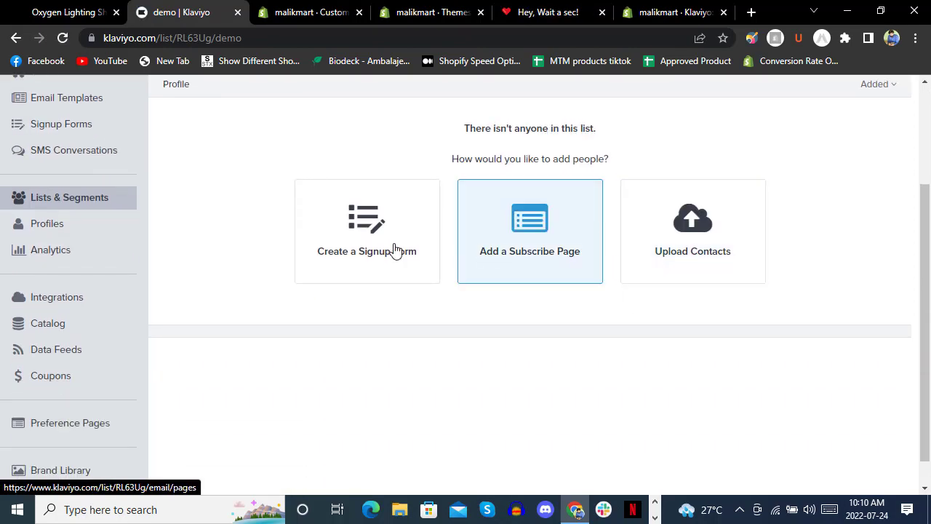
pyautogui.scroll(2, 523, 307)
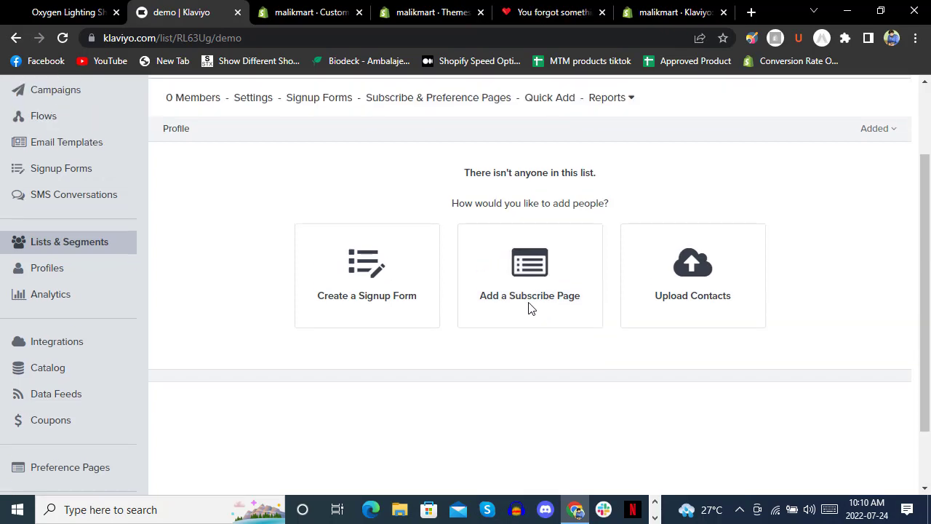
pyautogui.scroll(-2, 740, 286)
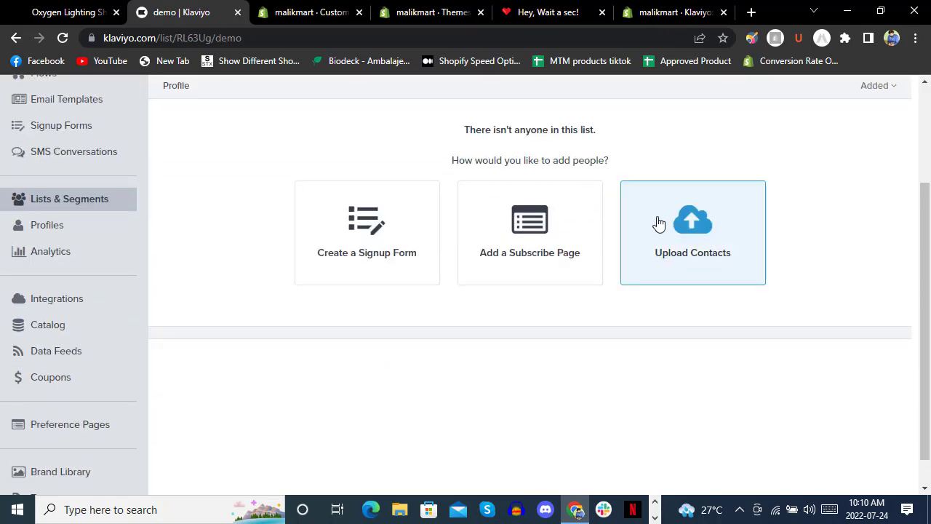
pyautogui.click(779, 326)
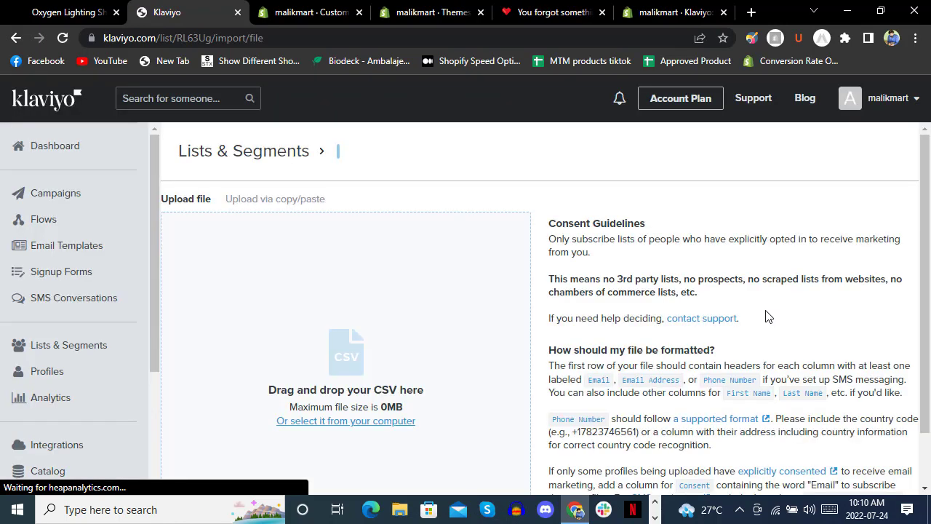
# Upload the TLM (2).csv contacts file from the computer into the demo list.
pyautogui.click(383, 422)
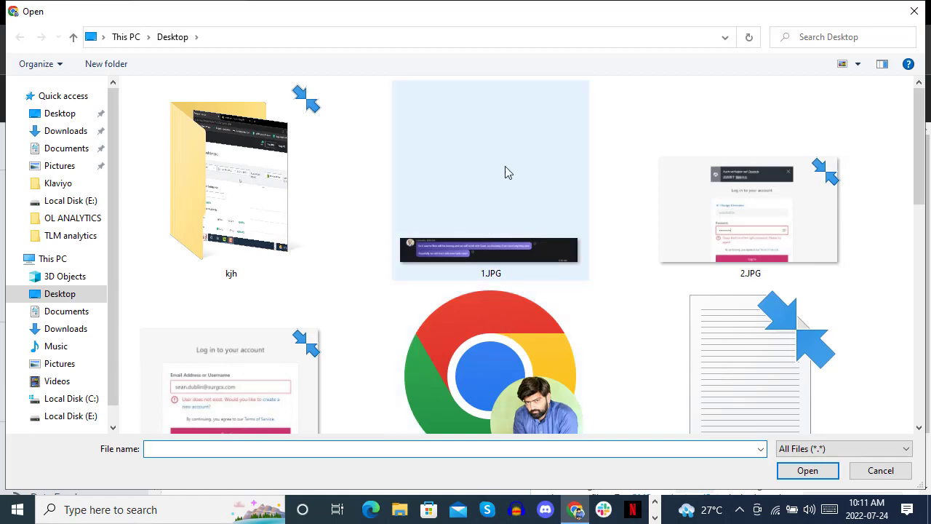
pyautogui.scroll(-3, 502, 153)
pyautogui.scroll(-5, 502, 153)
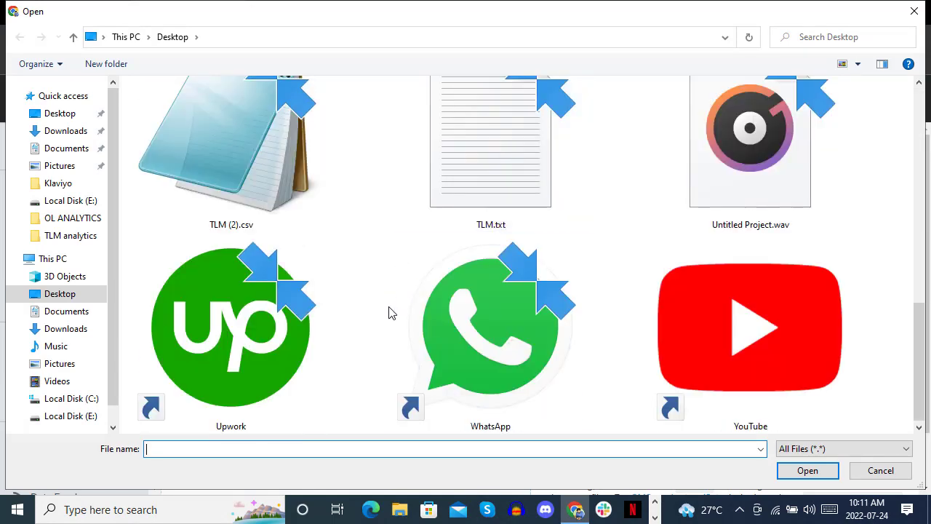
pyautogui.doubleClick(273, 192)
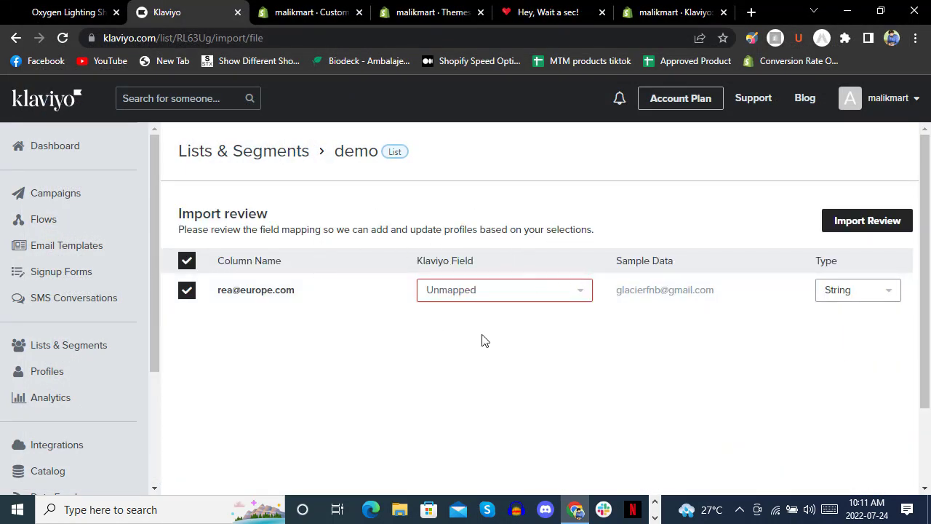
pyautogui.scroll(-2, 701, 336)
pyautogui.scroll(2, 707, 279)
# Map the CSV column to the Email field and reach the import review.
pyautogui.click(859, 219)
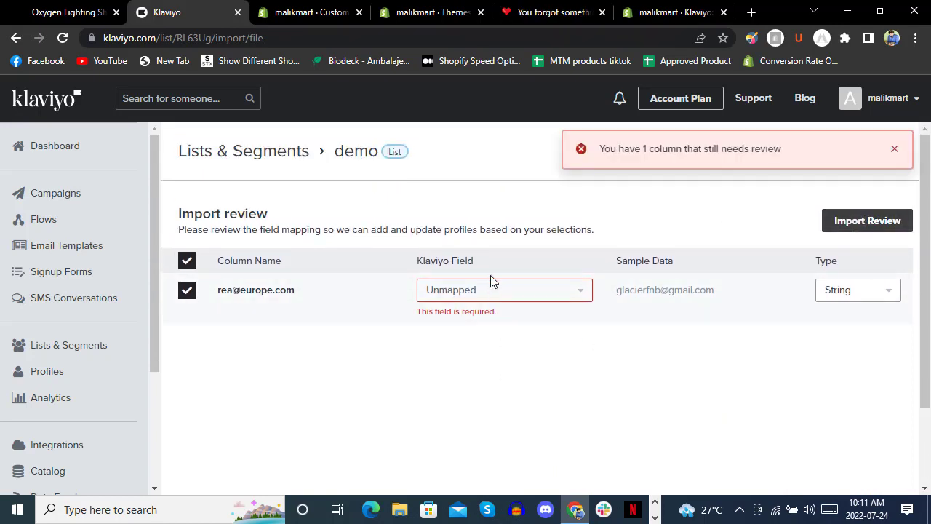
pyautogui.click(498, 299)
pyautogui.click(474, 381)
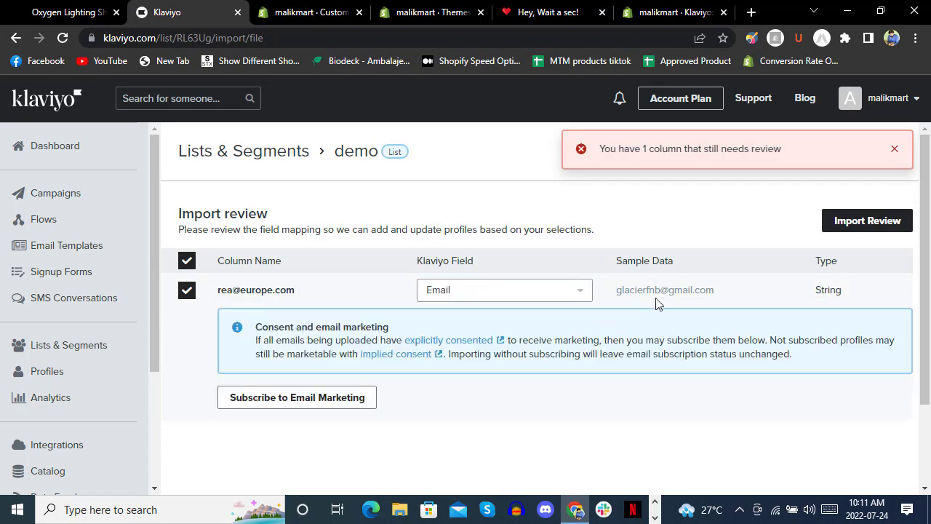
pyautogui.click(849, 227)
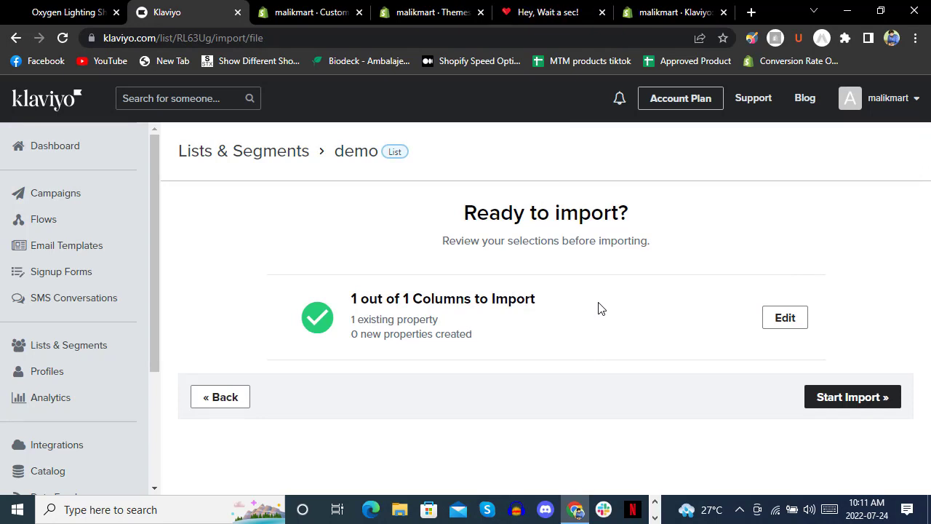
pyautogui.click(227, 397)
pyautogui.scroll(-2, 567, 262)
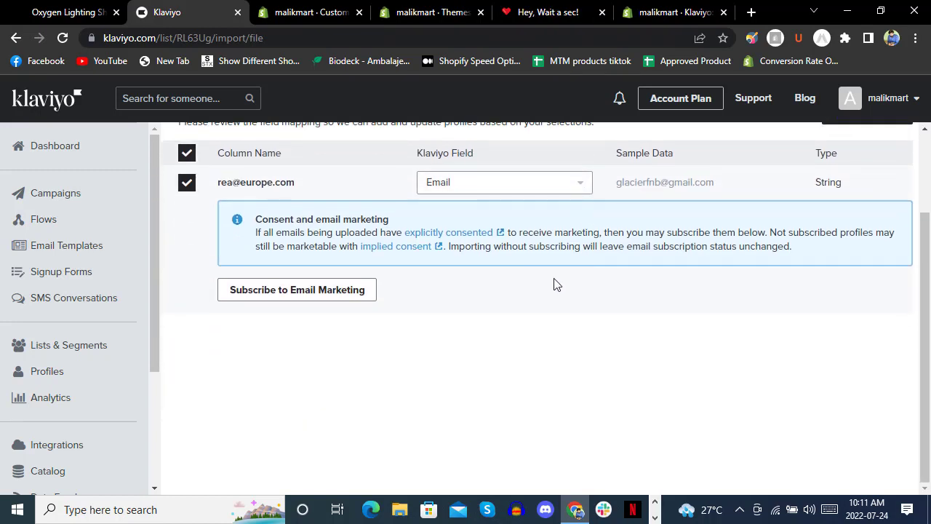
pyautogui.scroll(2, 551, 294)
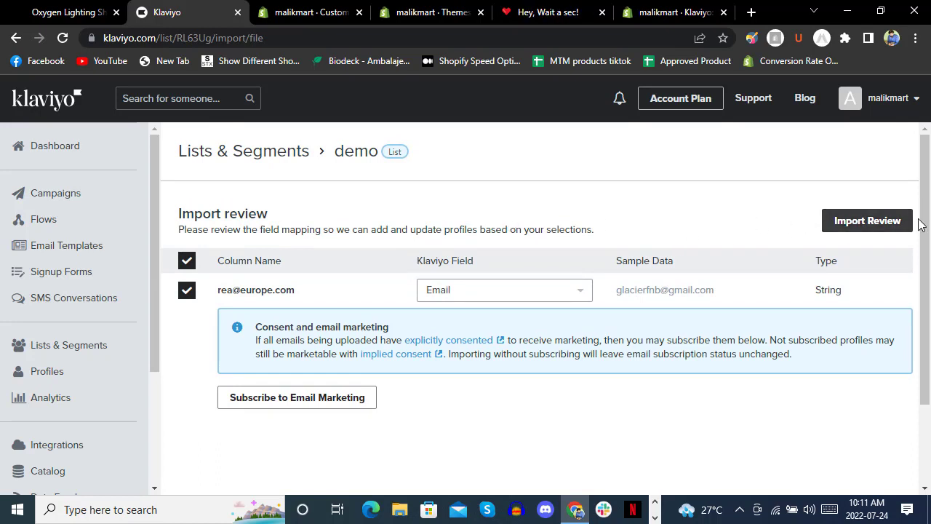
pyautogui.click(859, 224)
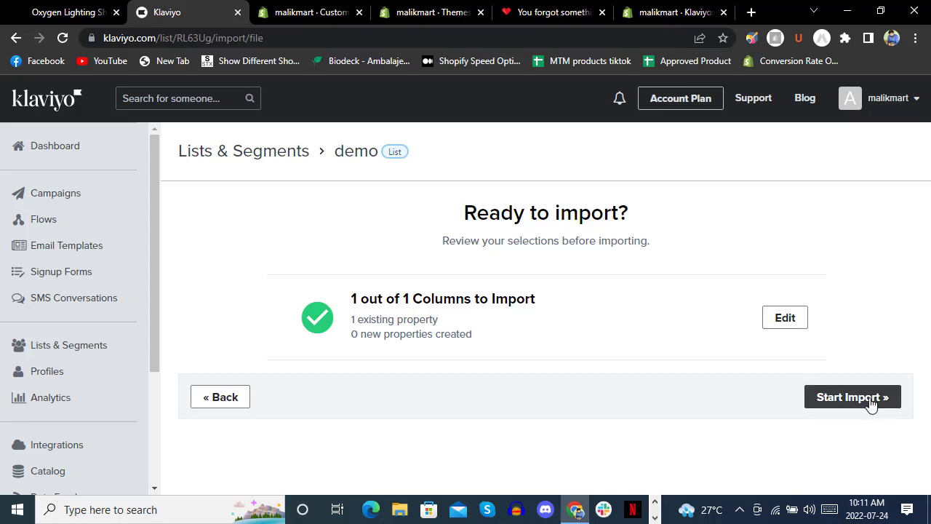
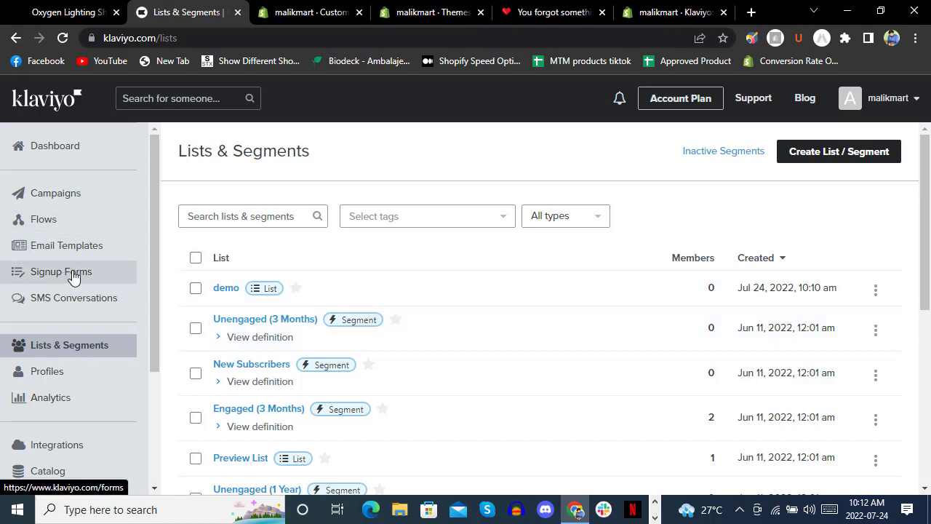
# Browse the customer Profiles list.
pyautogui.scroll(-2, 43, 275)
pyautogui.click(57, 312)
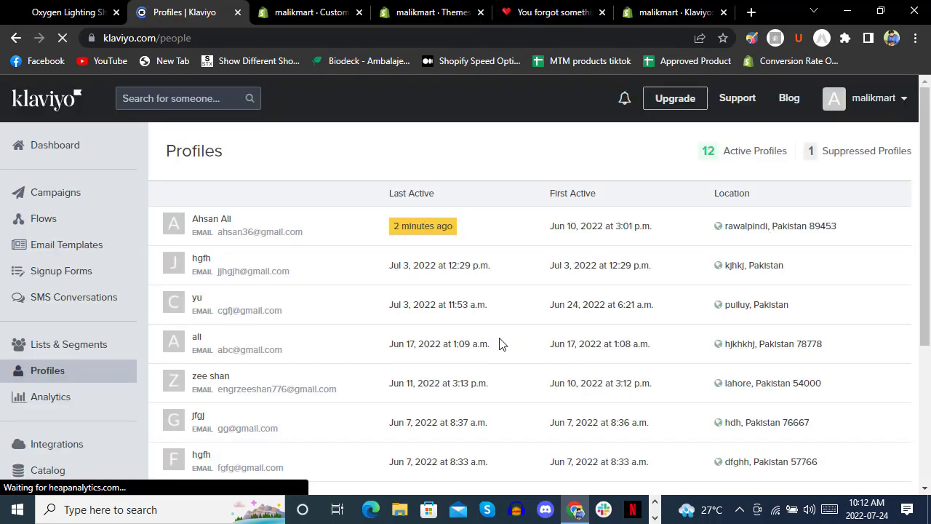
pyautogui.scroll(-3, 327, 275)
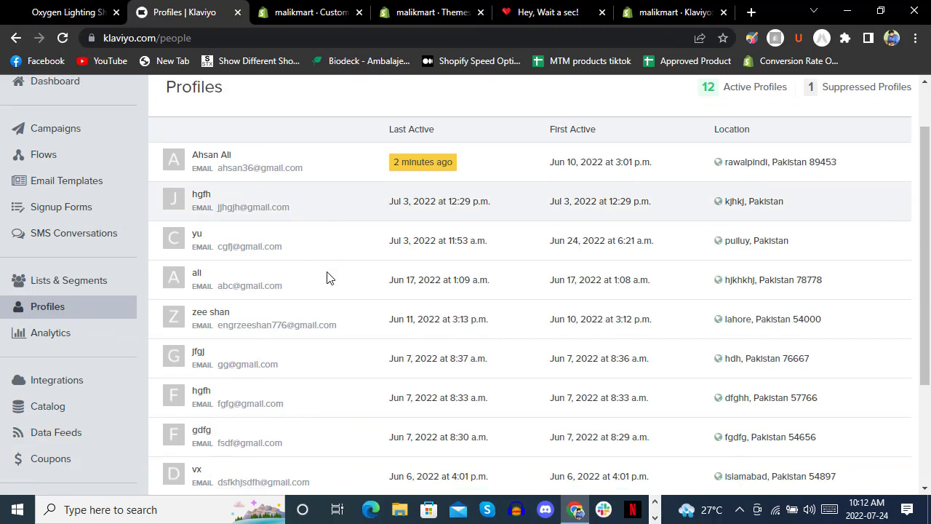
pyautogui.scroll(3, 339, 279)
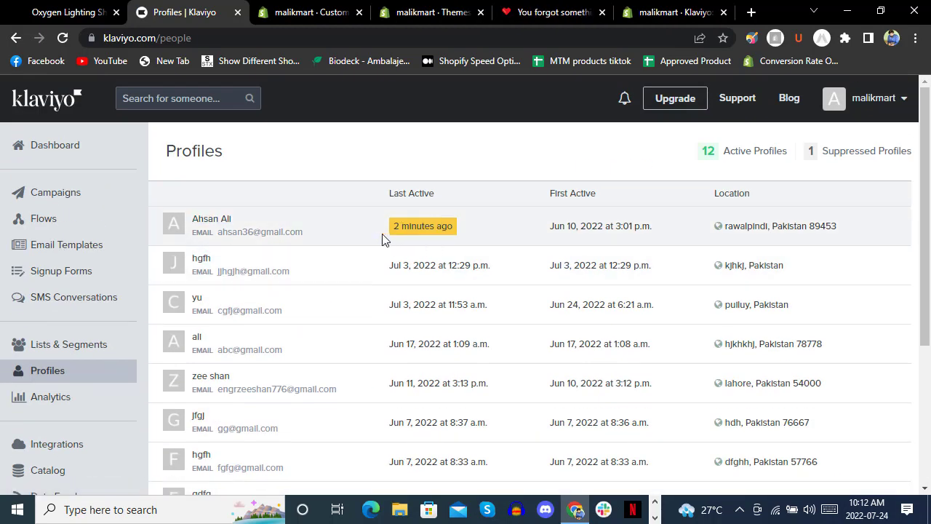
# Review the Overview Dashboard's Conversion metric options, keeping Checkout Started, then view Integrations with Shopify.
pyautogui.click(63, 402)
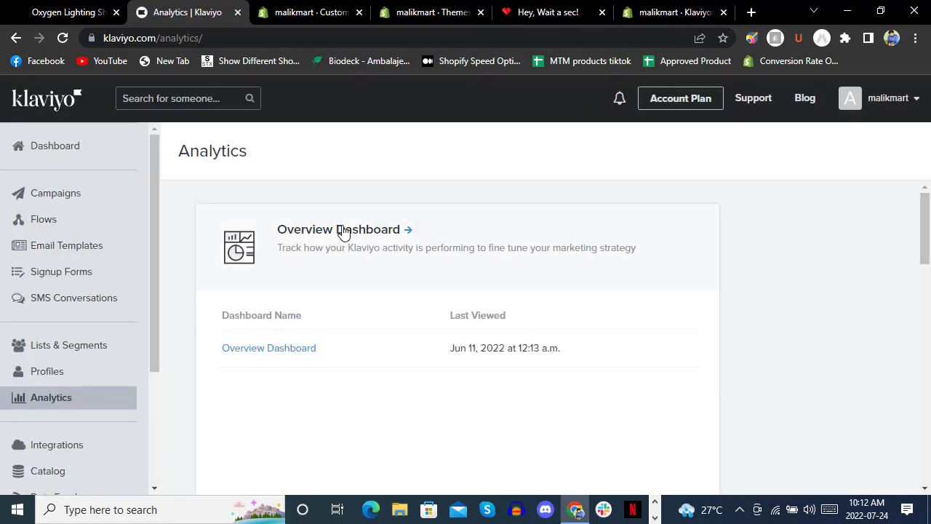
pyautogui.click(342, 231)
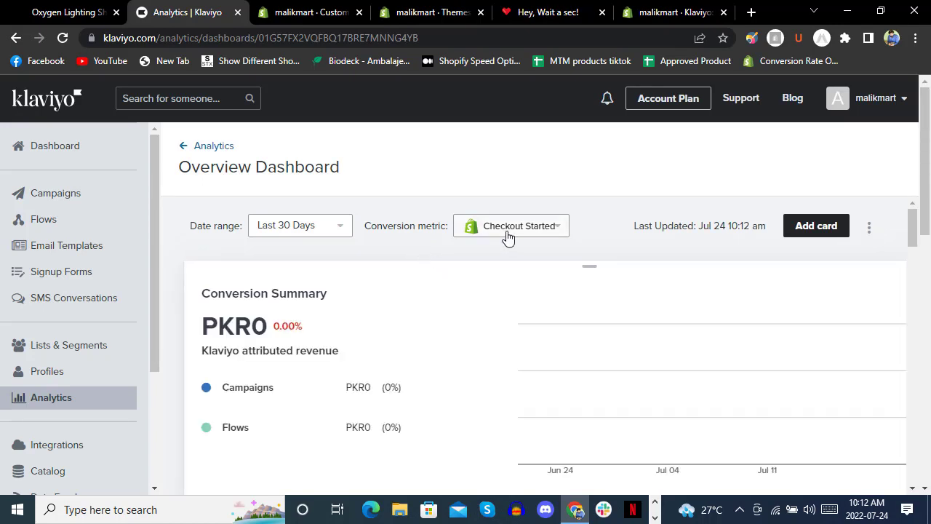
pyautogui.click(515, 235)
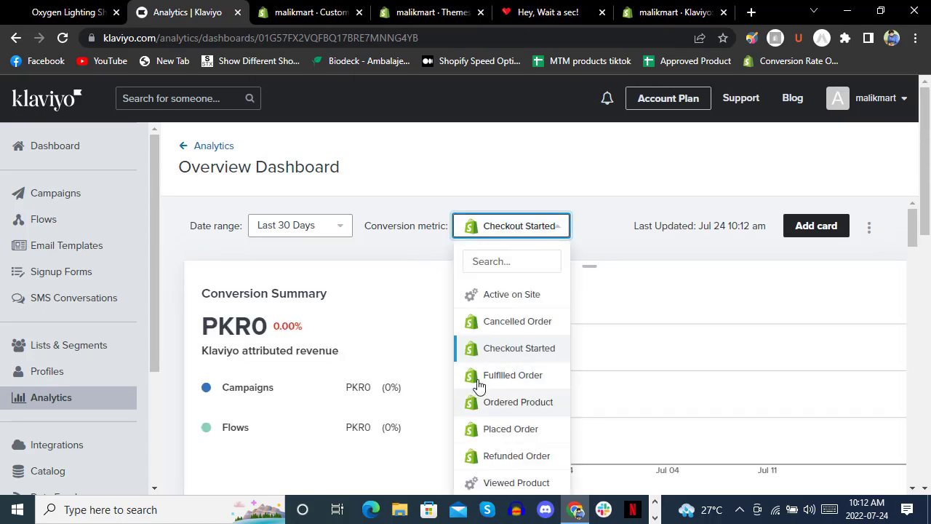
pyautogui.click(86, 253)
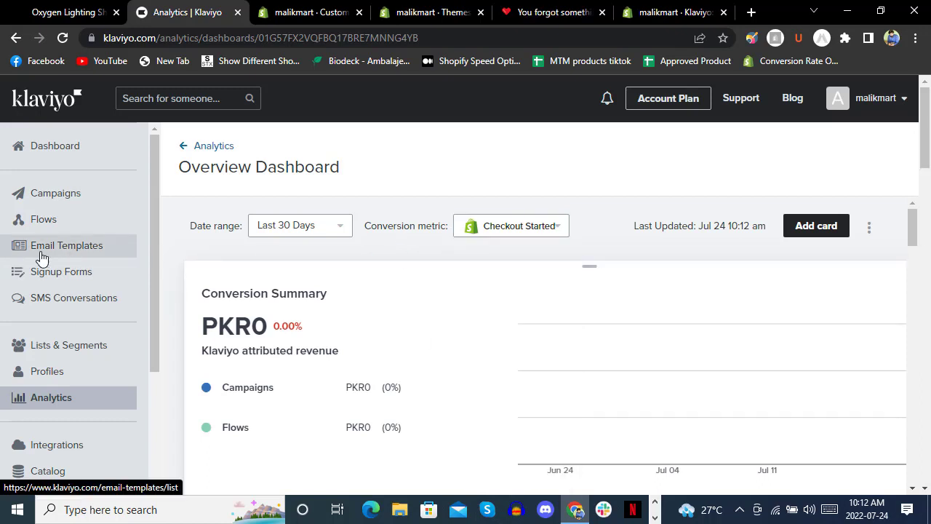
pyautogui.scroll(-2, 42, 256)
pyautogui.click(50, 273)
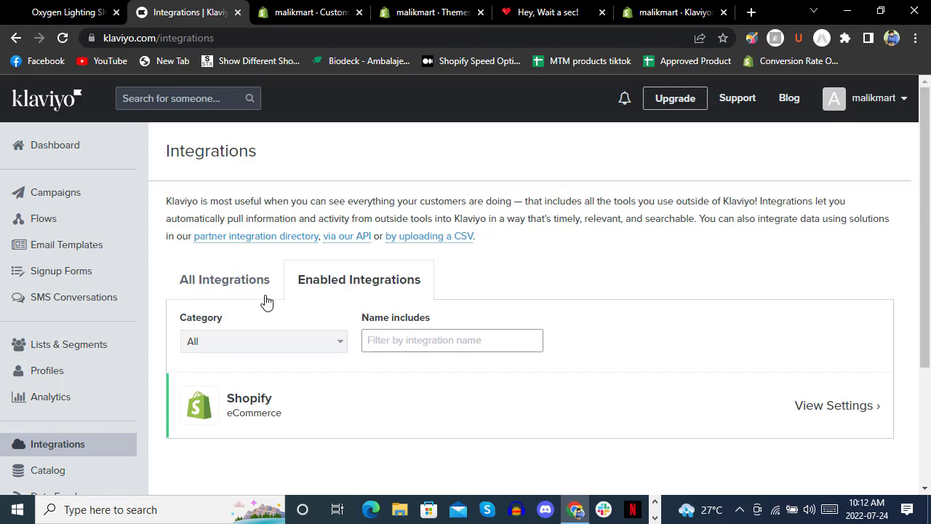
# Look over the synced product Catalog and Data Feeds, then reach Coupons showing no Shopify coupons.
pyautogui.scroll(-3, 109, 312)
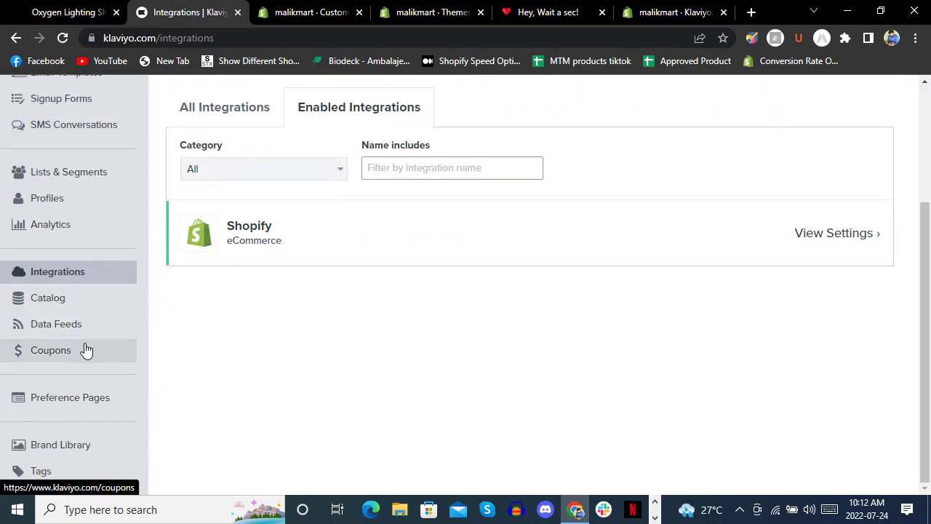
pyautogui.click(94, 313)
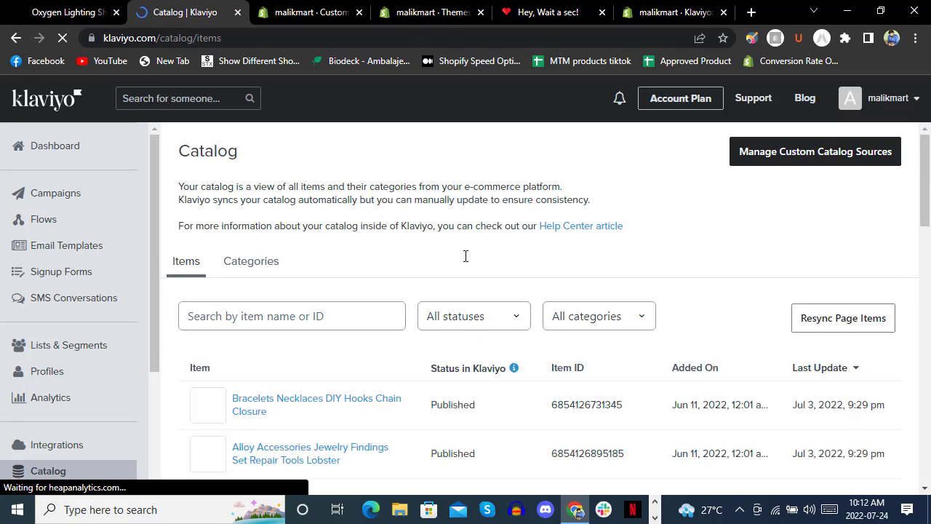
pyautogui.scroll(-3, 465, 256)
pyautogui.scroll(2, 429, 327)
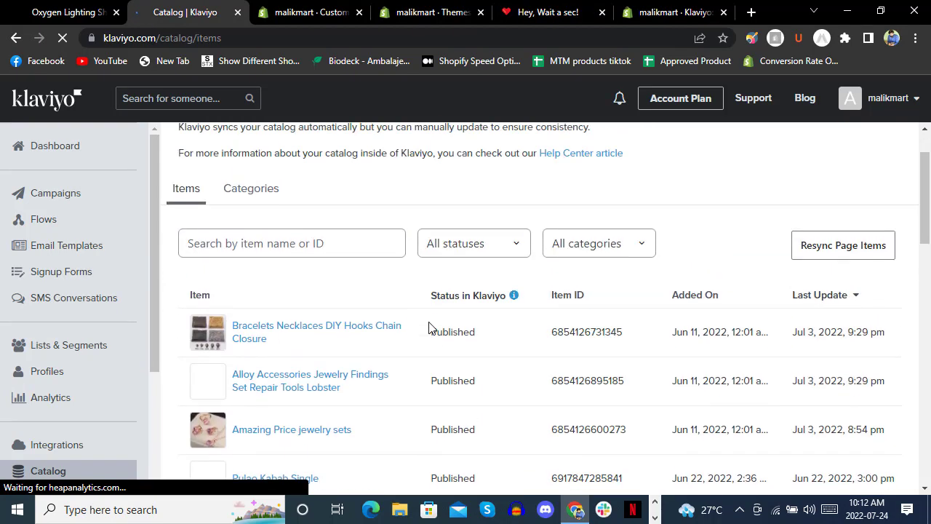
pyautogui.scroll(1, 429, 328)
pyautogui.scroll(-3, 65, 233)
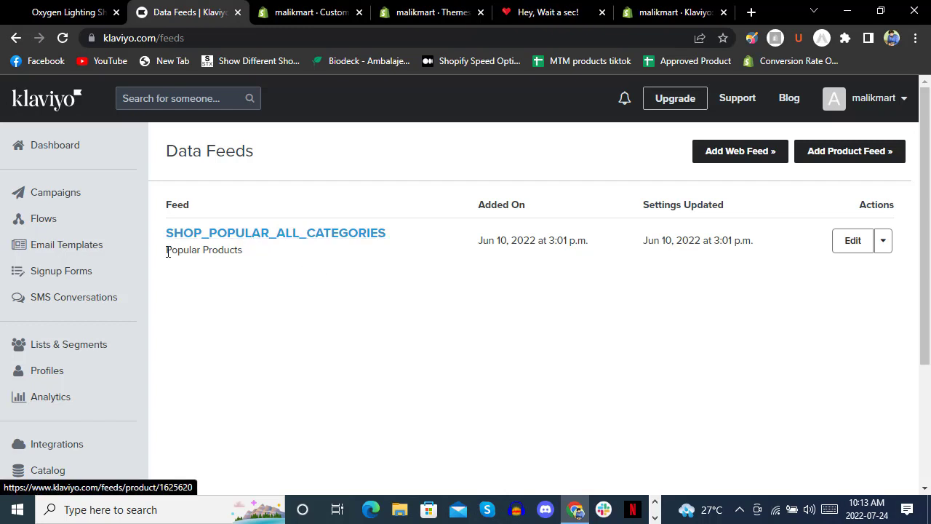
pyautogui.scroll(-2, 94, 276)
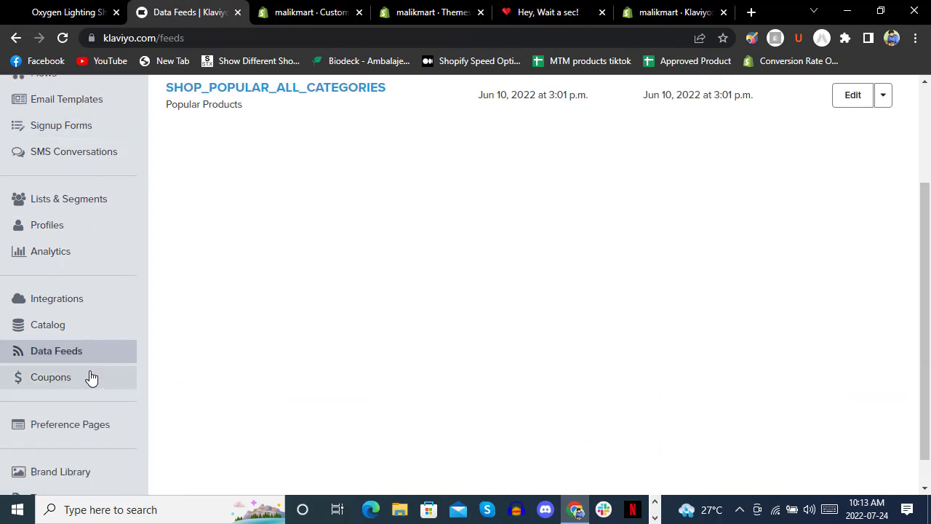
pyautogui.click(69, 379)
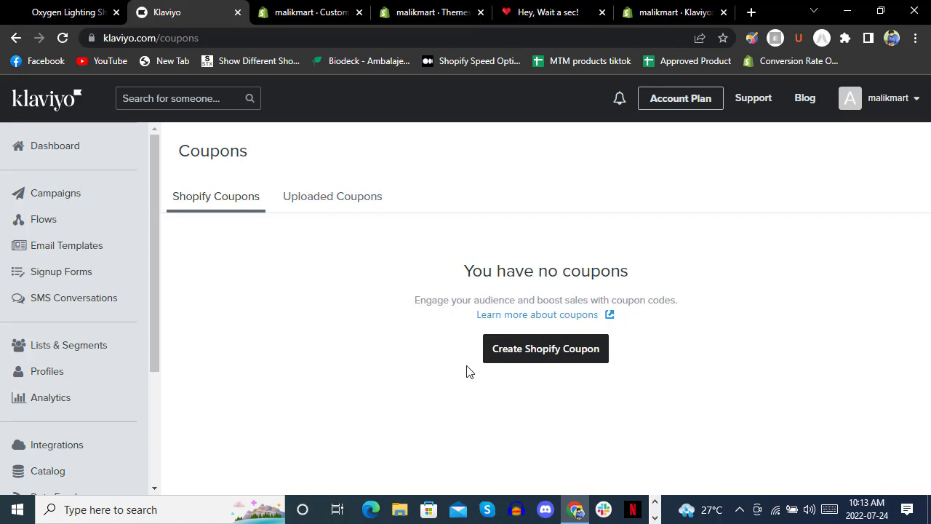
# Pass through Preference Pages and the empty Brand Library to reach the empty Tags page.
pyautogui.scroll(-3, 94, 279)
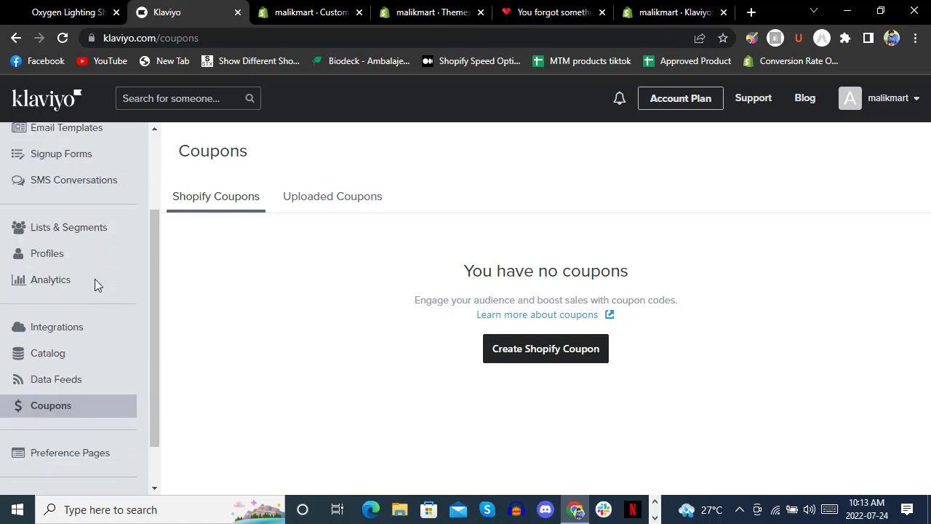
pyautogui.click(94, 405)
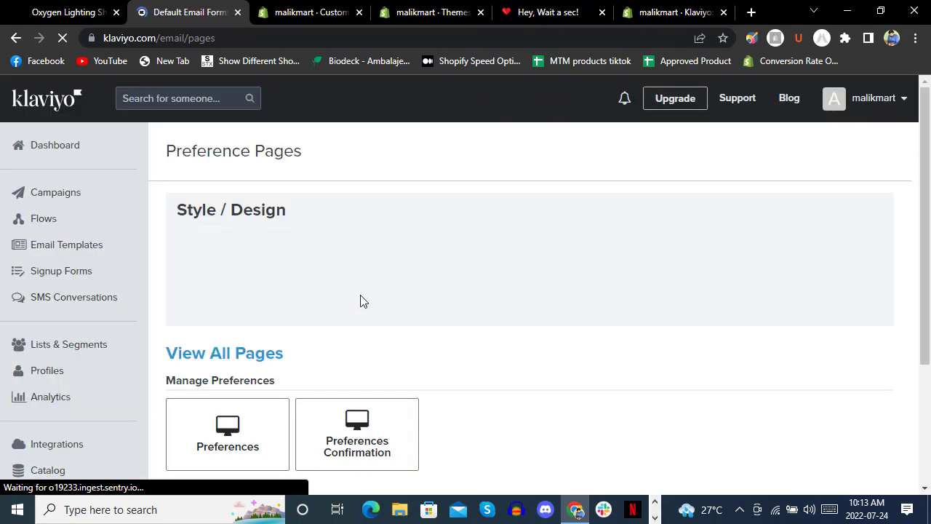
pyautogui.scroll(-3, 437, 241)
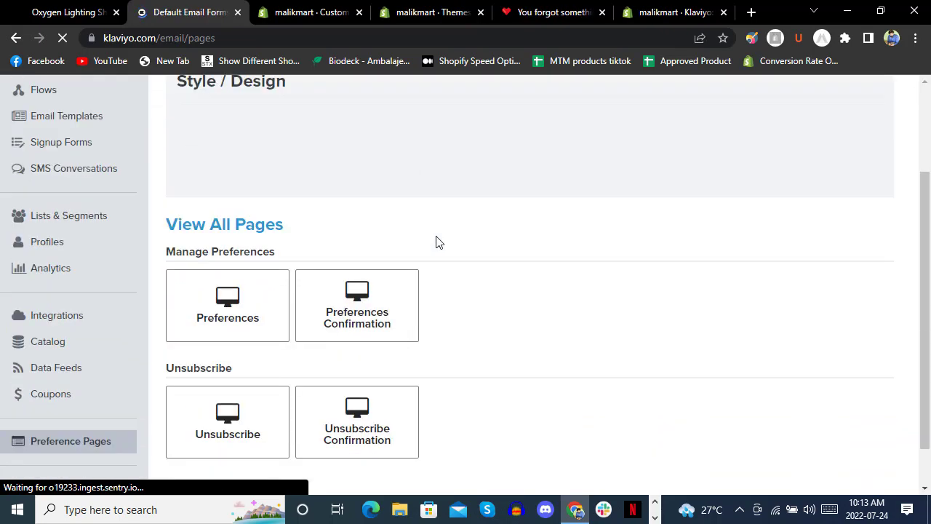
pyautogui.scroll(3, 416, 217)
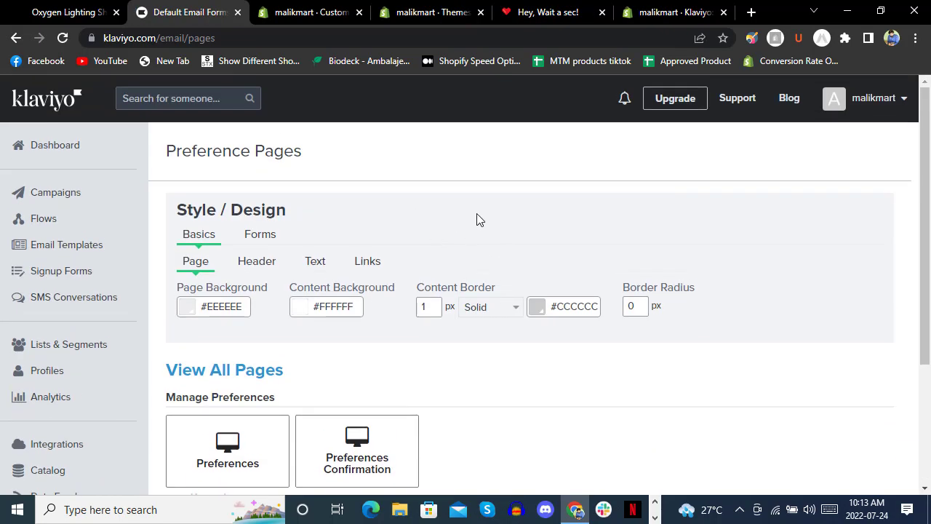
pyautogui.scroll(-3, 504, 361)
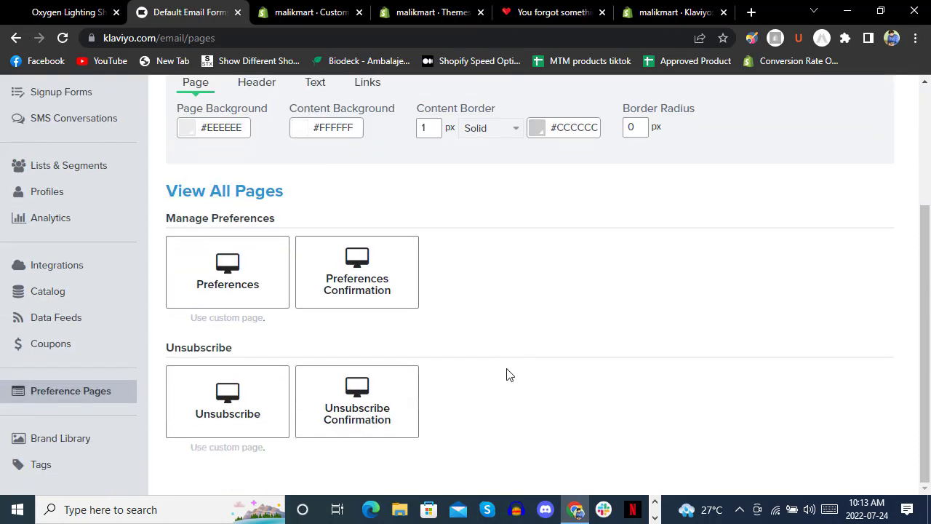
pyautogui.click(124, 437)
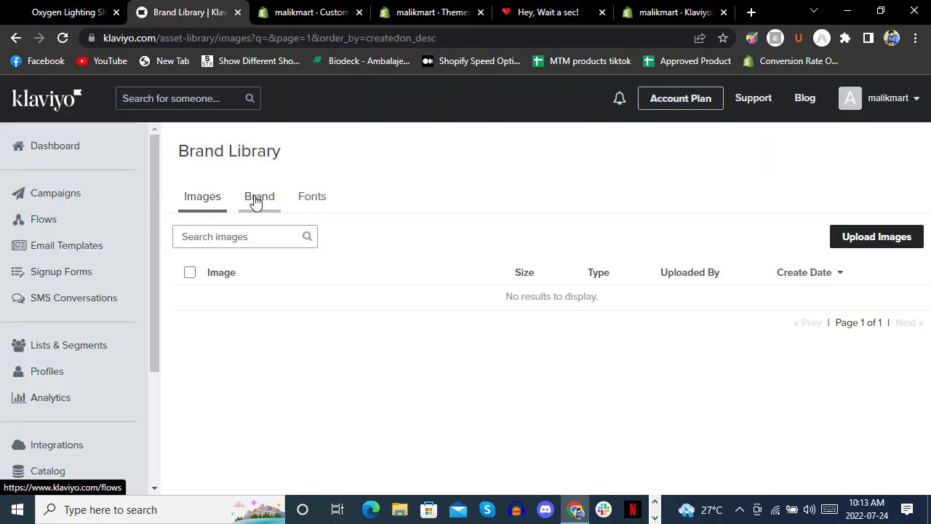
pyautogui.scroll(-3, 10, 364)
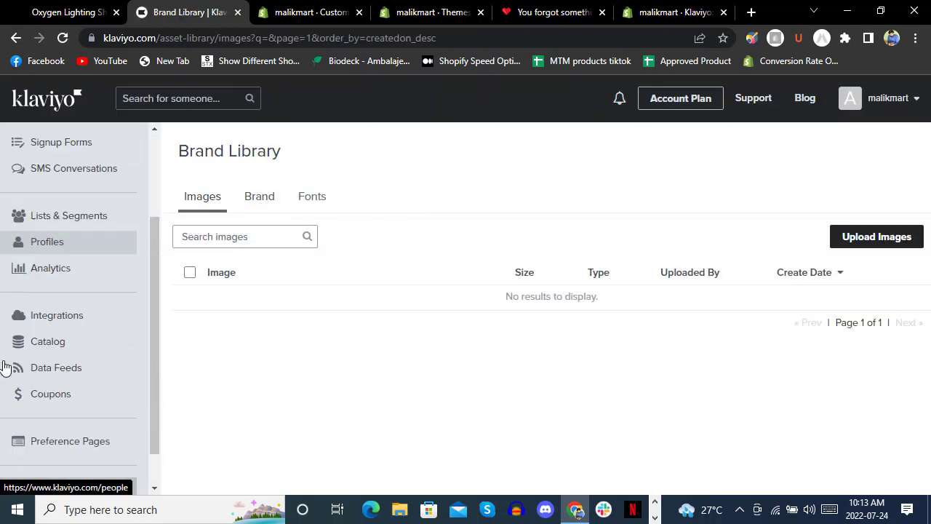
pyautogui.click(44, 484)
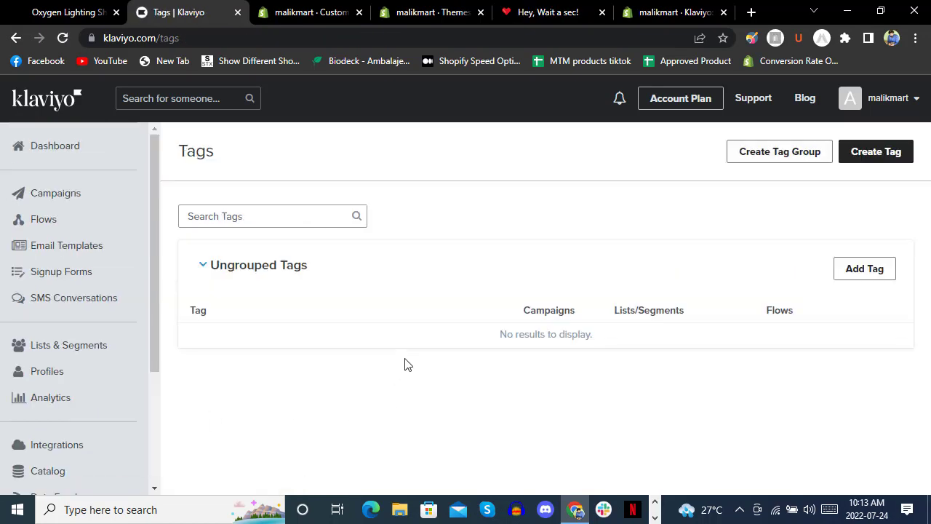
# Create a new tag named 'demo'.
pyautogui.click(866, 156)
pyautogui.click(367, 216)
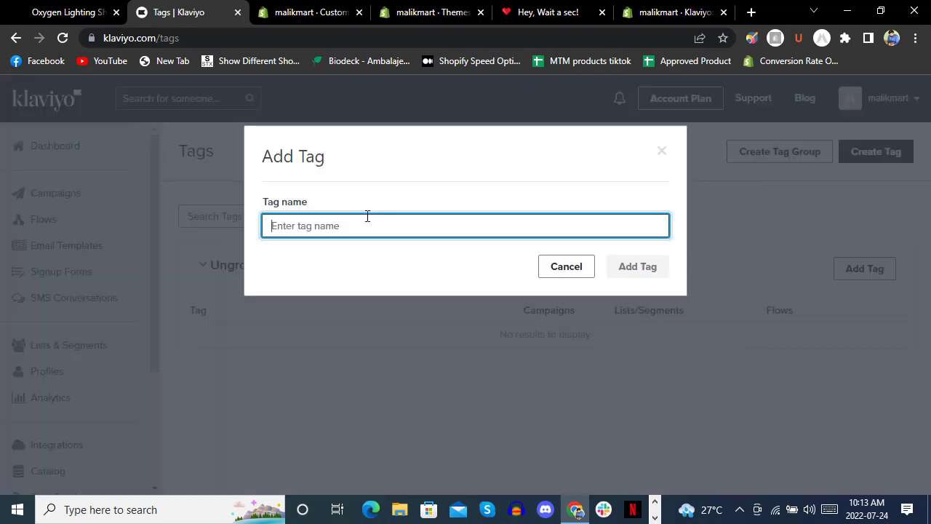
pyautogui.write('demo')
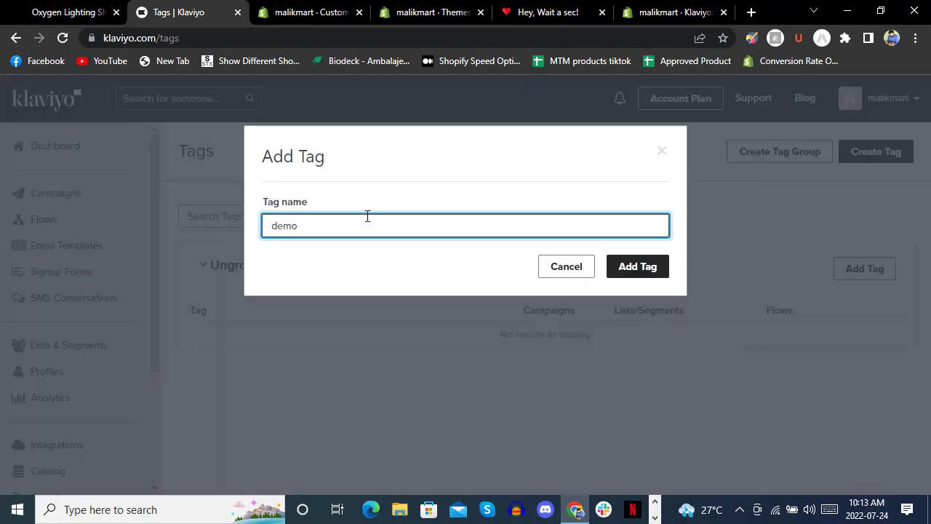
pyautogui.click(658, 271)
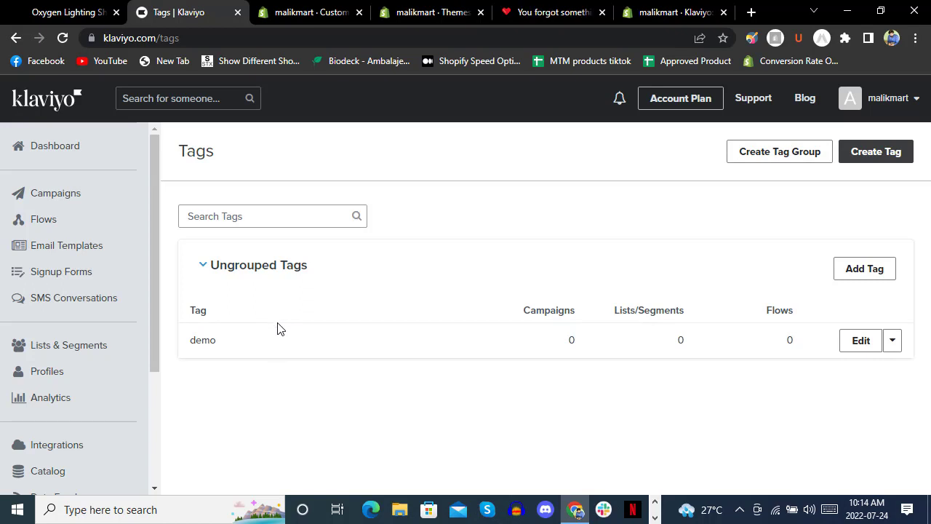
# Return to the Jewellery Palace store and close the subscription thank-you popup.
pyautogui.click(537, 21)
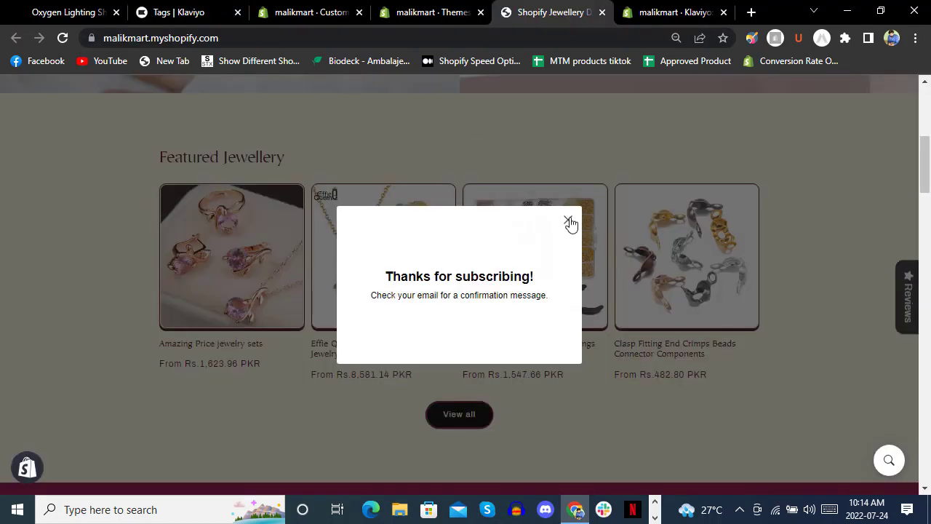
pyautogui.click(568, 220)
pyautogui.scroll(6, 463, 265)
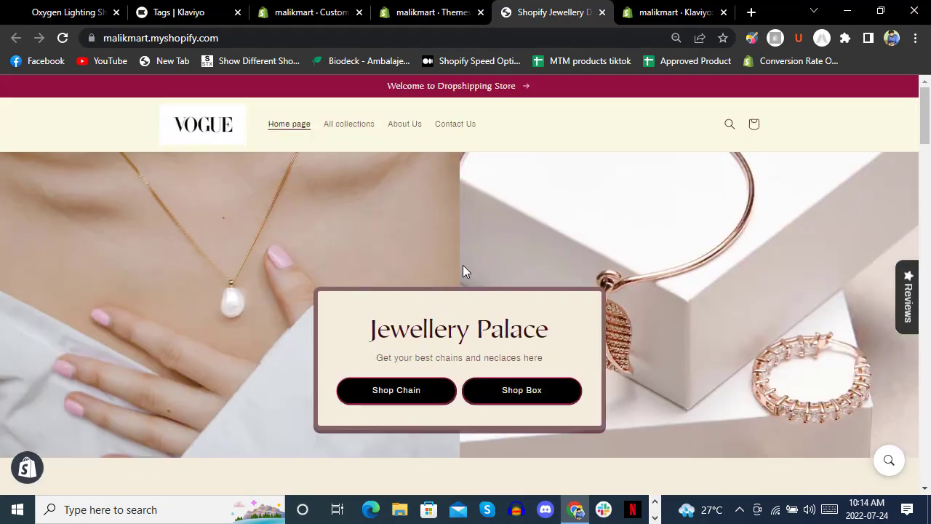